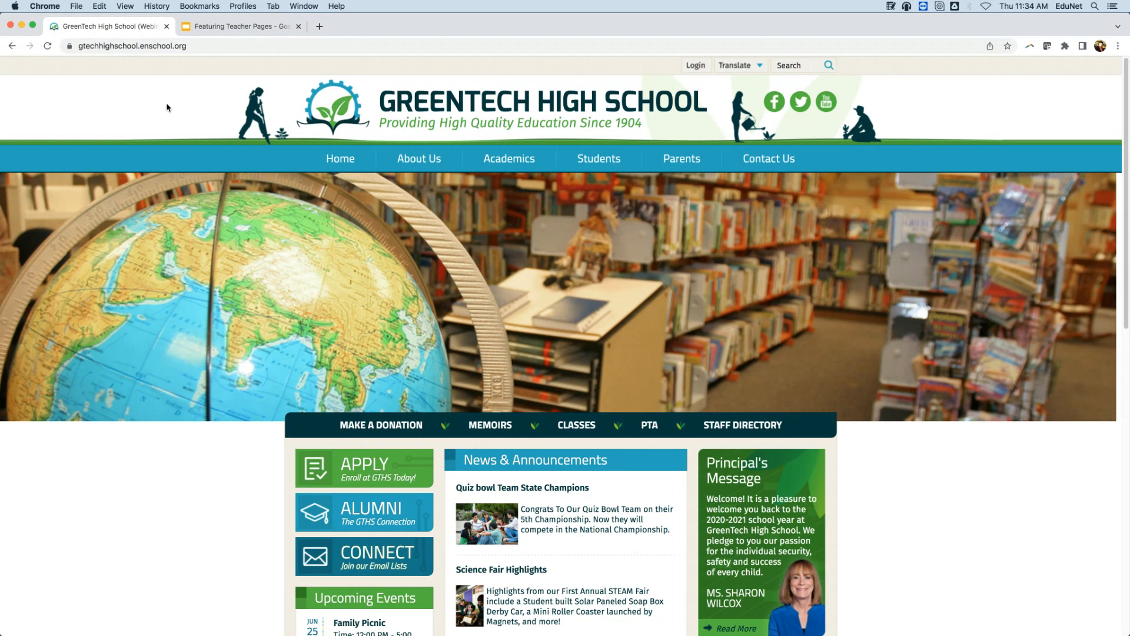
Open a teacher's Welcome page from the Staff Directory and scroll through the bio and grading scale.
click(759, 424)
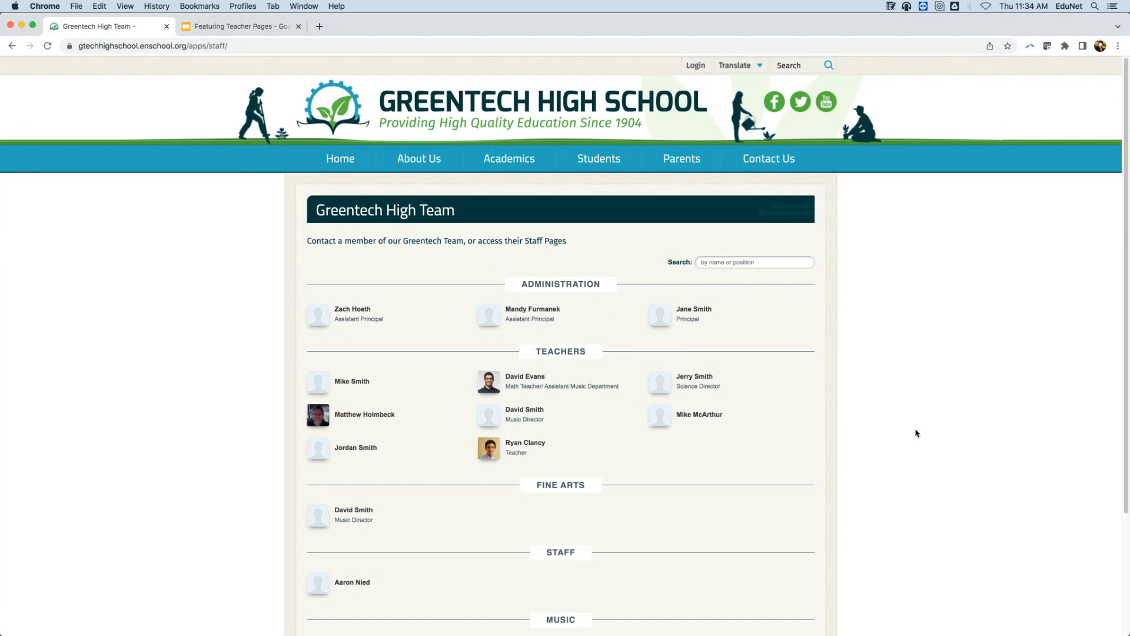
click(537, 385)
scroll(1080, 463, down, 2)
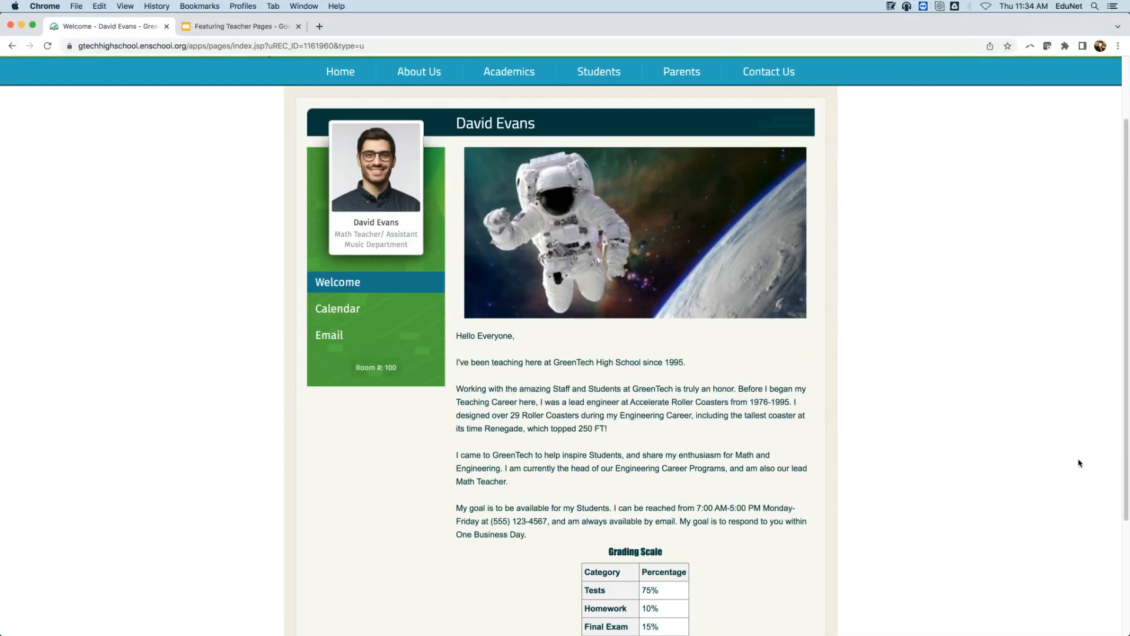
scroll(1079, 464, down, 1)
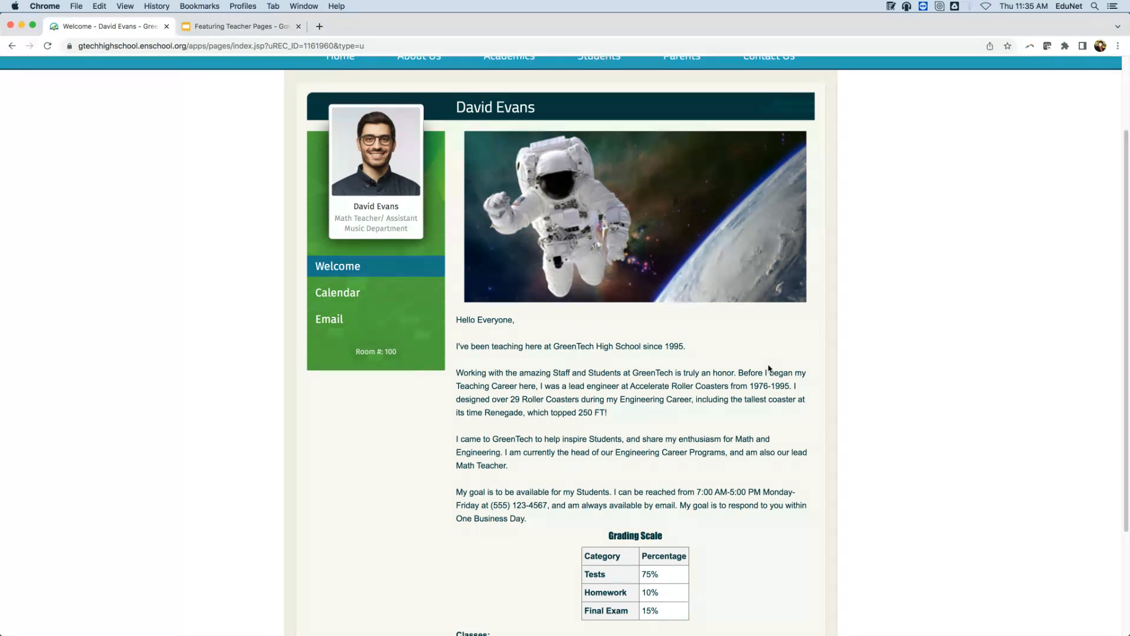
scroll(738, 382, down, 3)
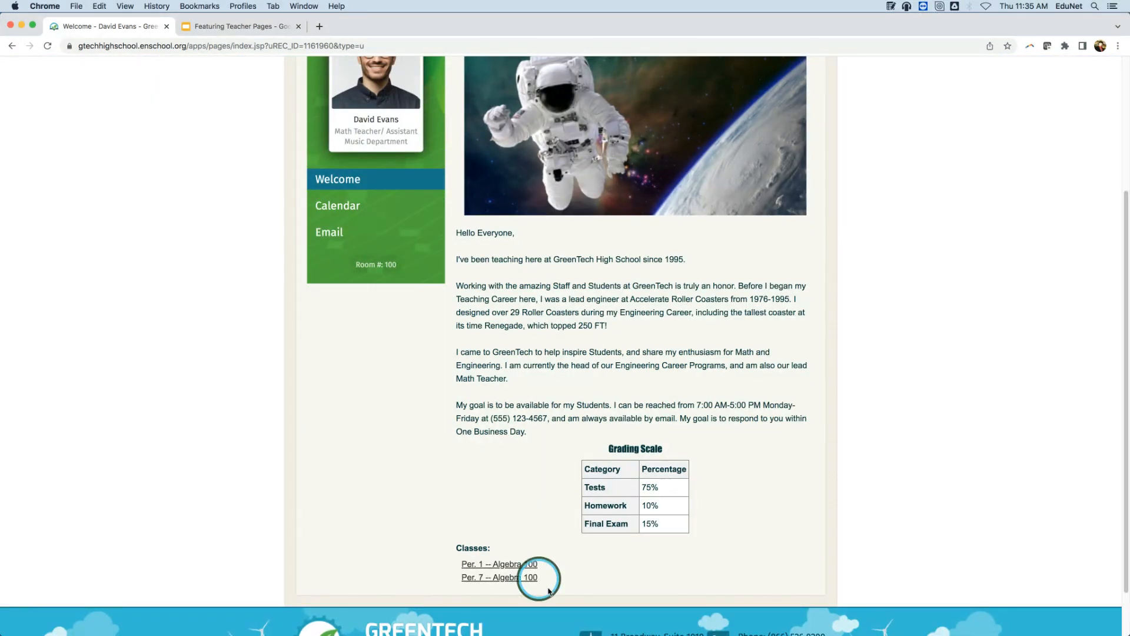
scroll(759, 507, up, 3)
scroll(759, 506, down, 1)
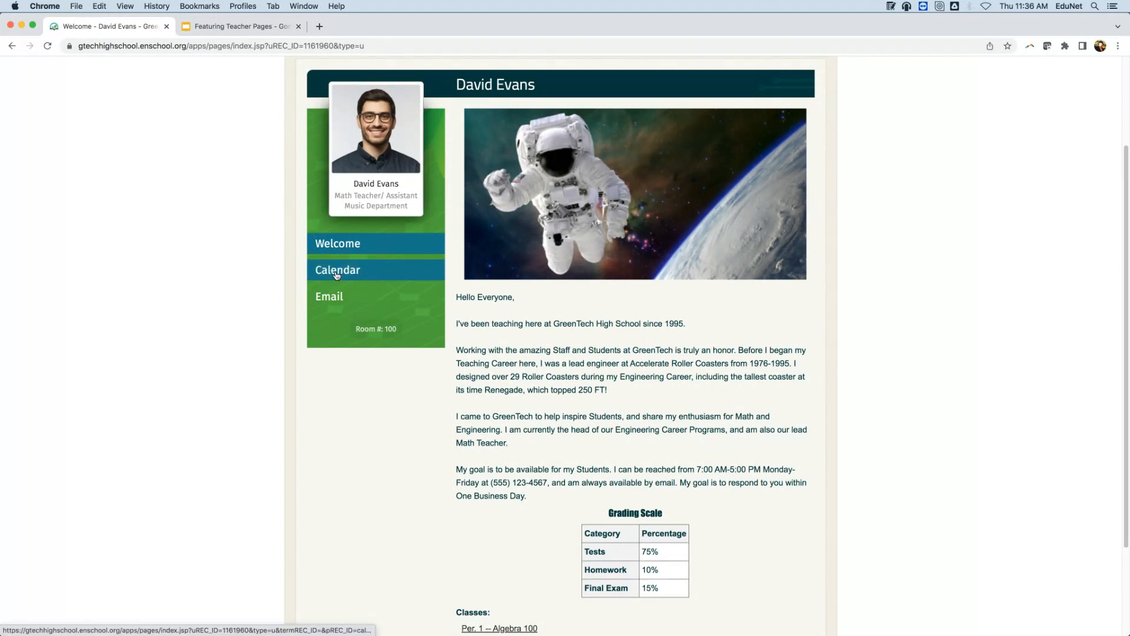
Show the teacher's Calendar listing the Final Exam (May 27) and the chapter tests.
click(364, 272)
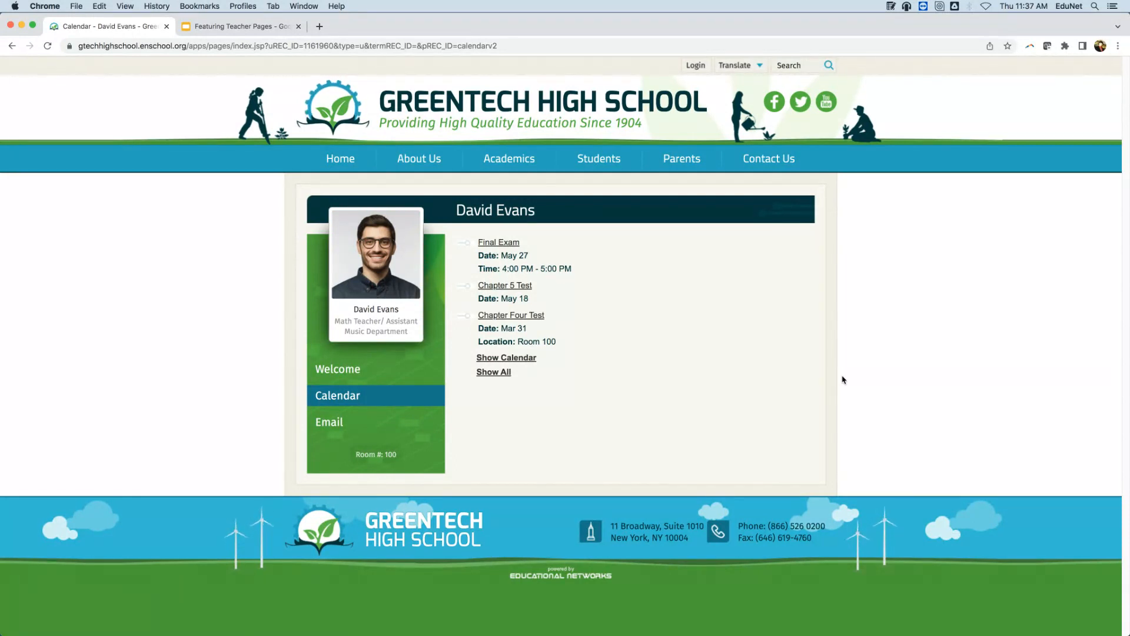
Review the teacher's Welcome page, then bring up the teacher's Email contact form.
click(315, 375)
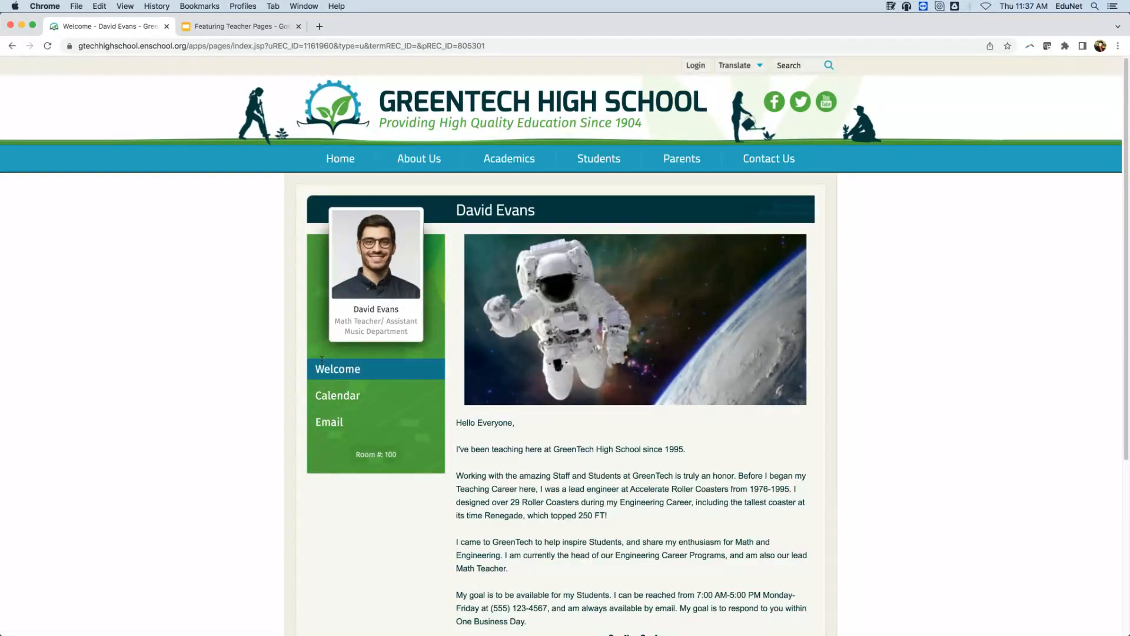
scroll(568, 419, down, 5)
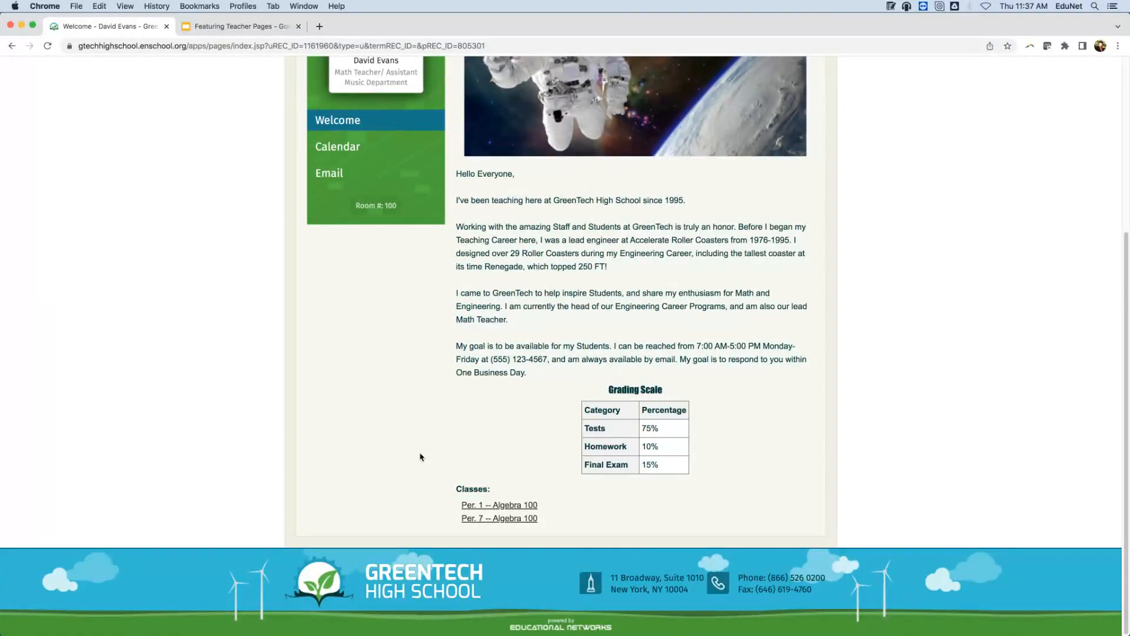
click(1053, 291)
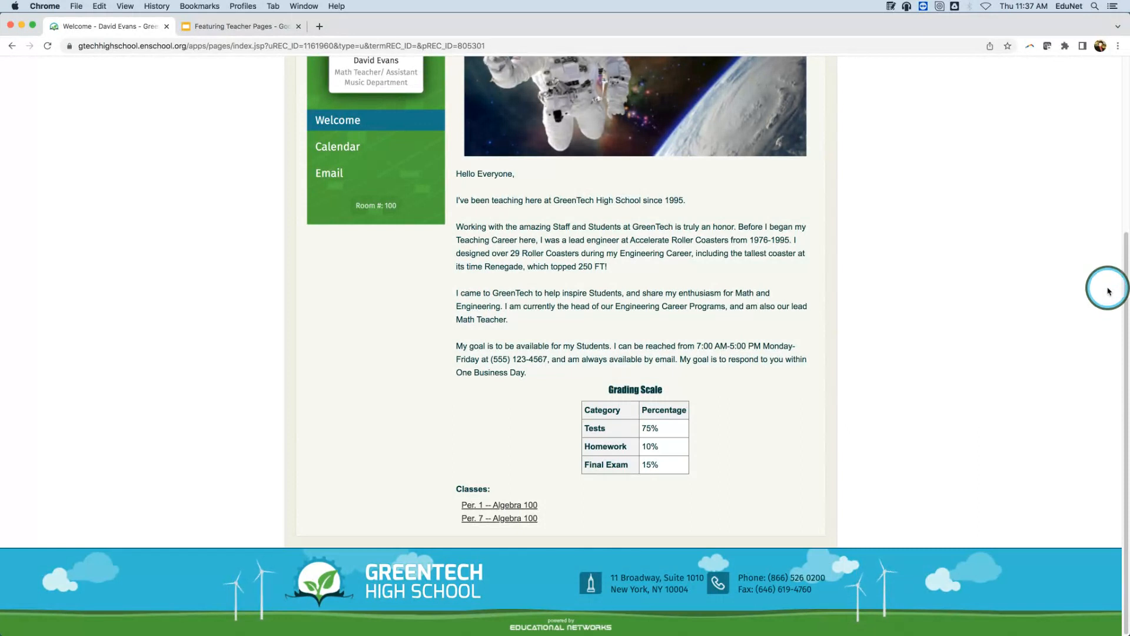
scroll(1104, 288, up, 5)
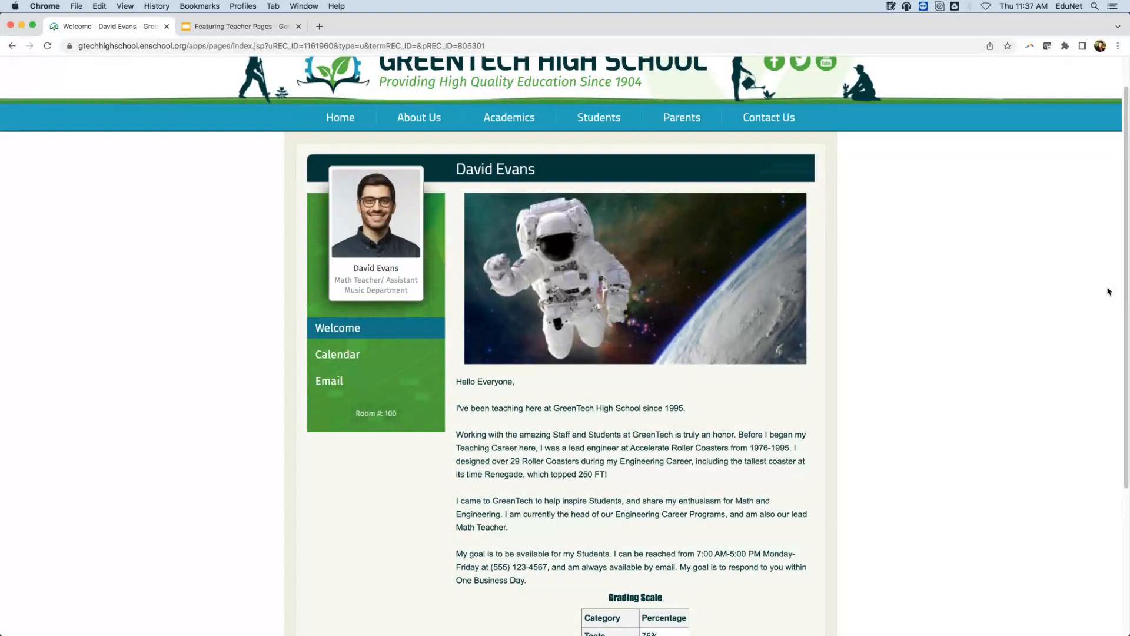
click(387, 384)
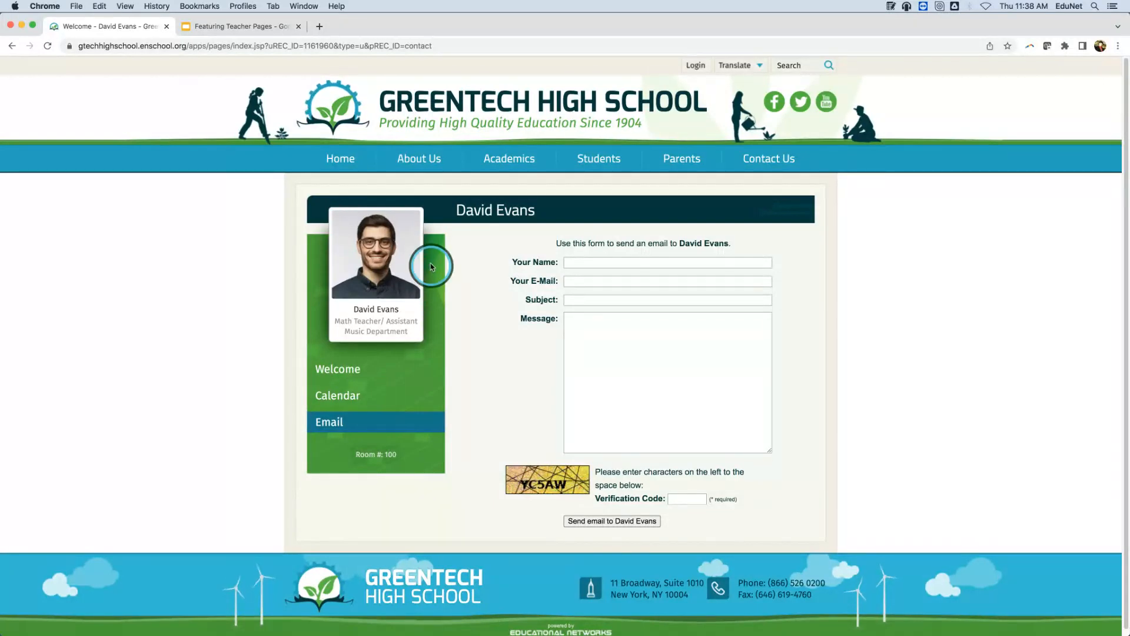
Return to the GreenTech High School home page via the school logo.
click(388, 89)
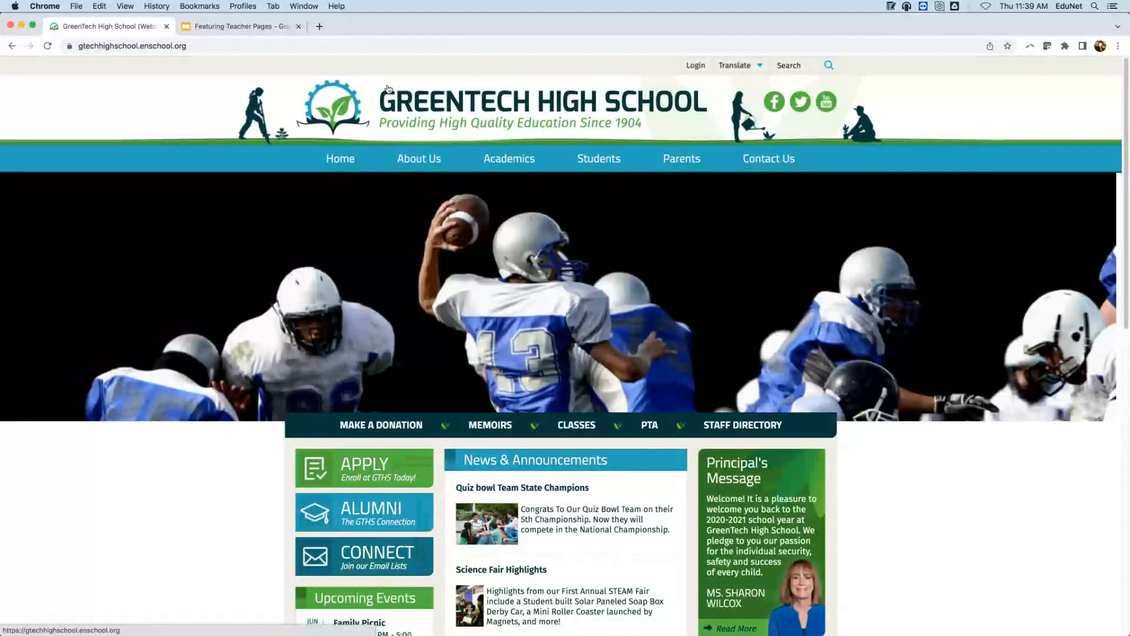
click(805, 465)
click(758, 419)
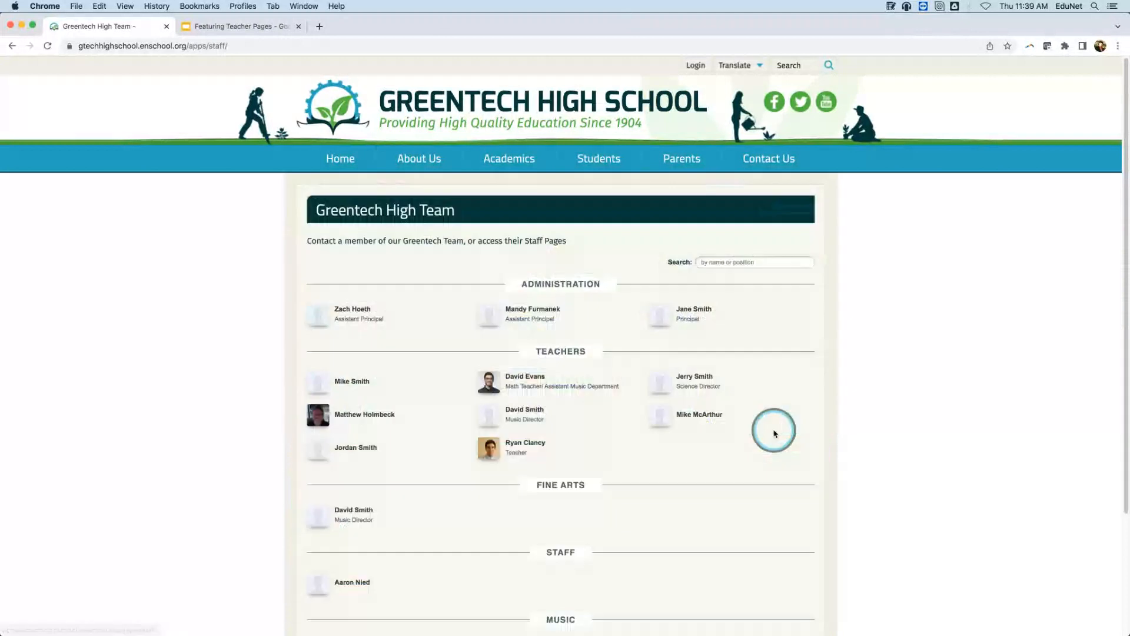
click(496, 449)
scroll(1035, 328, down, 1)
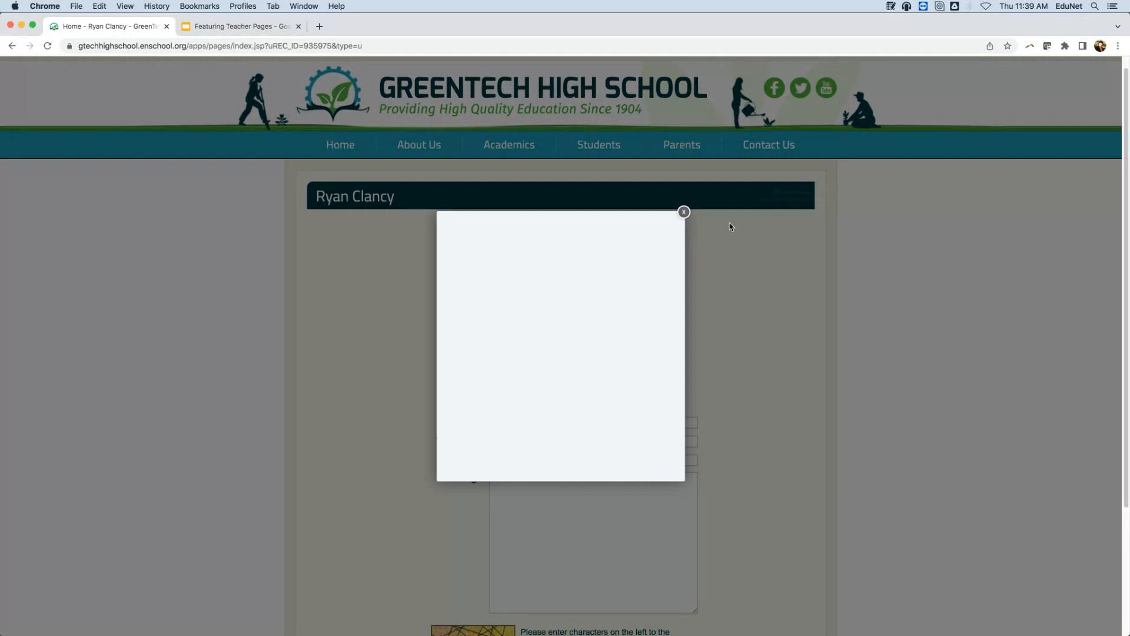
click(684, 211)
click(581, 86)
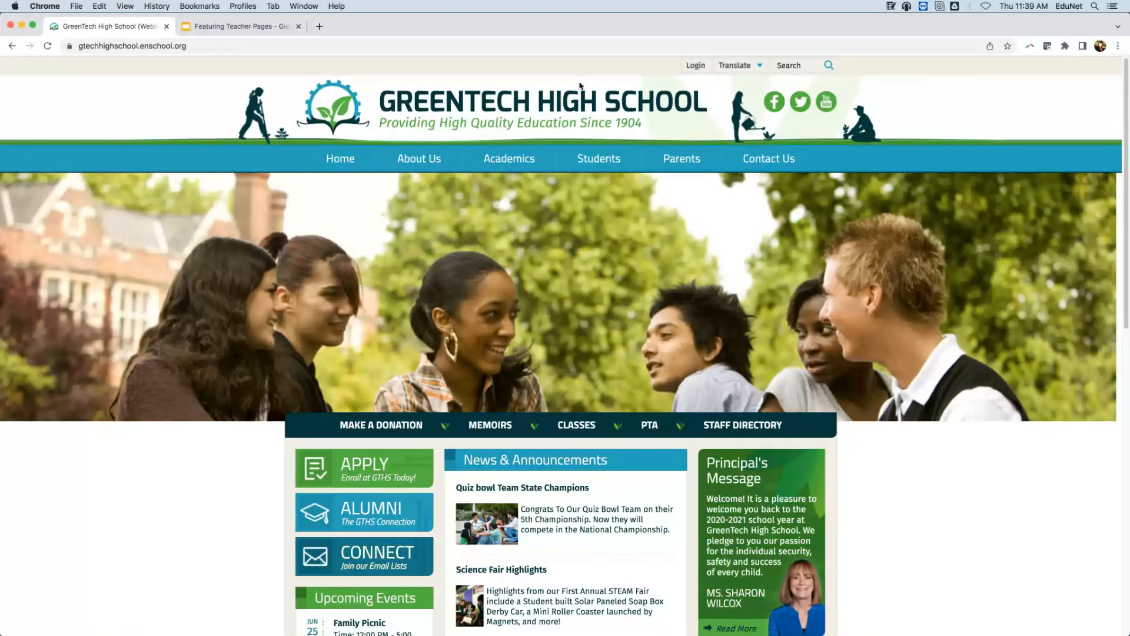
Log in to the school website with the teacher's username and password.
click(696, 66)
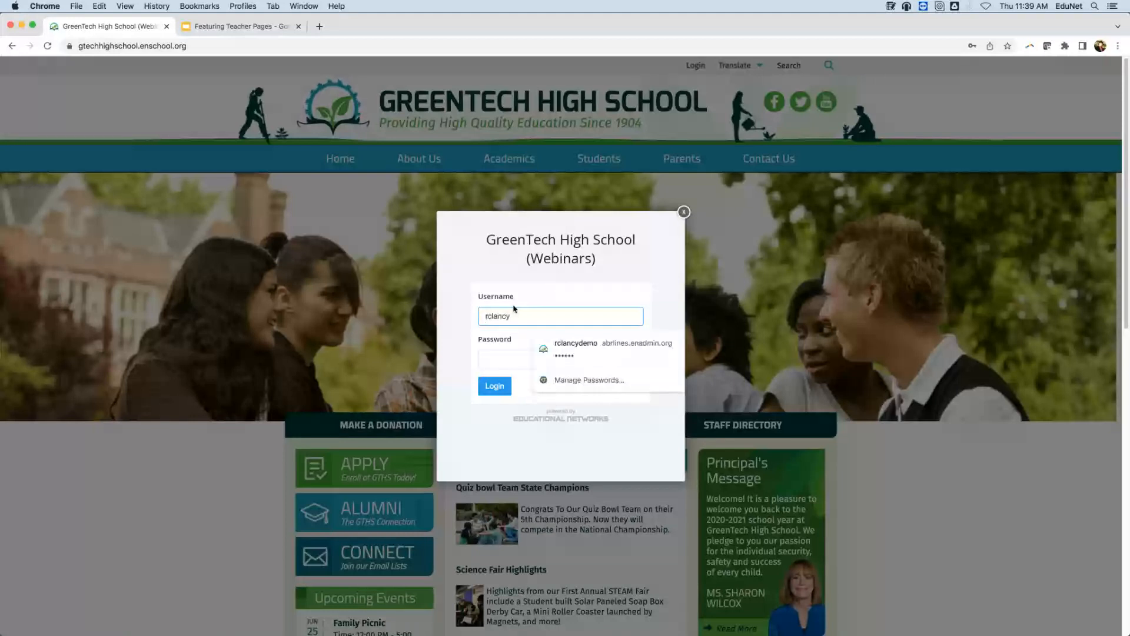
click(493, 361)
text(******)
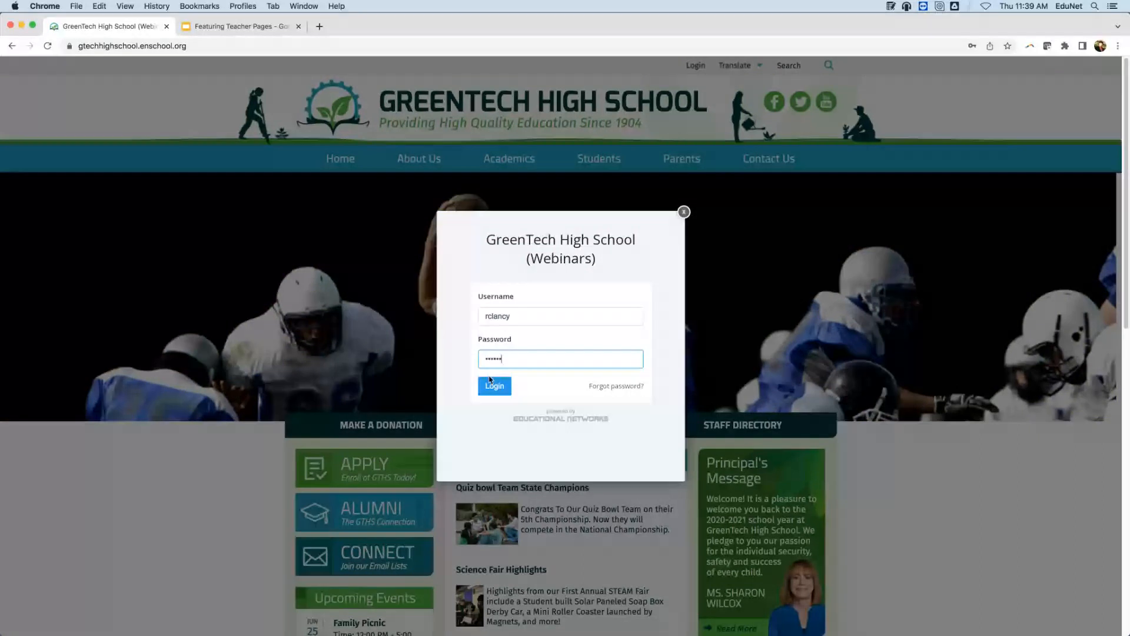
click(494, 385)
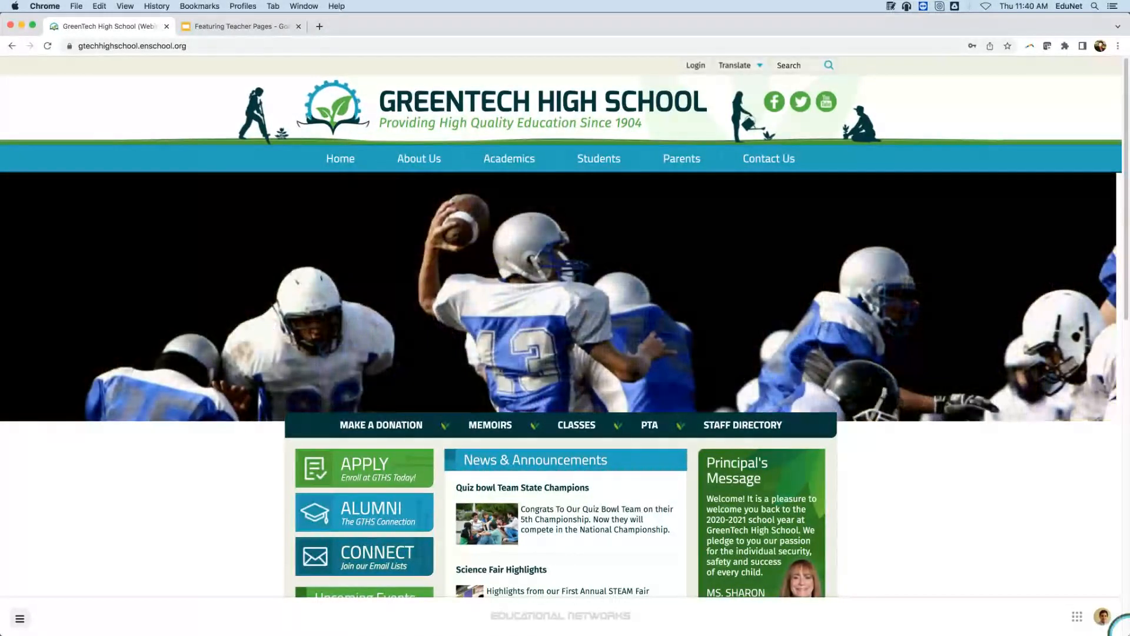
Sign out, then sign back in with the teacher's username and account password.
click(1102, 616)
click(1080, 582)
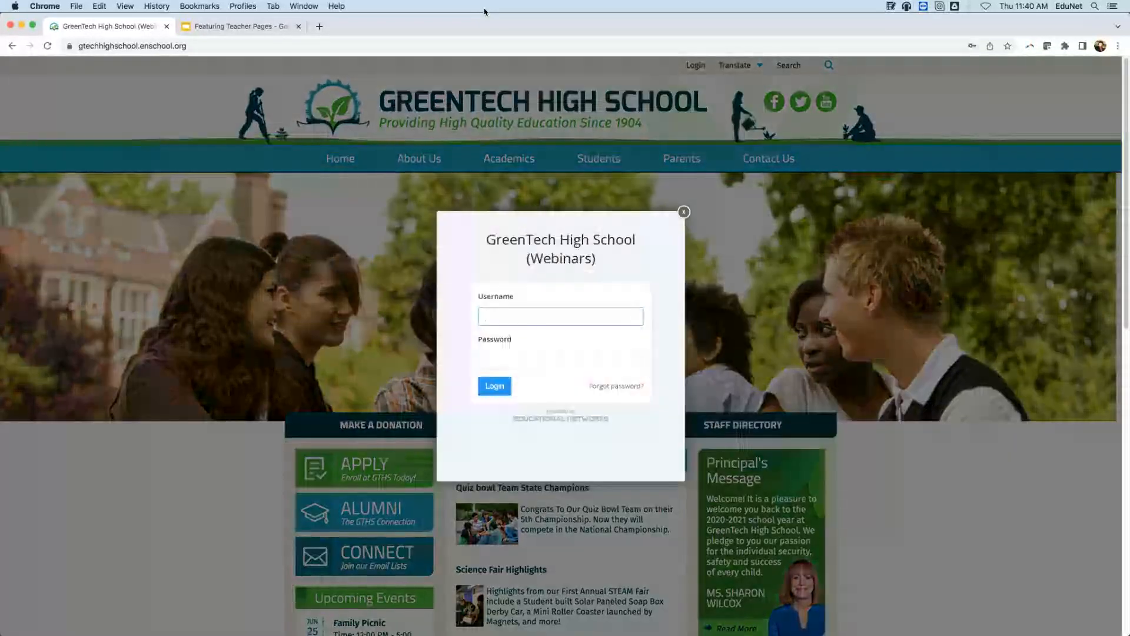
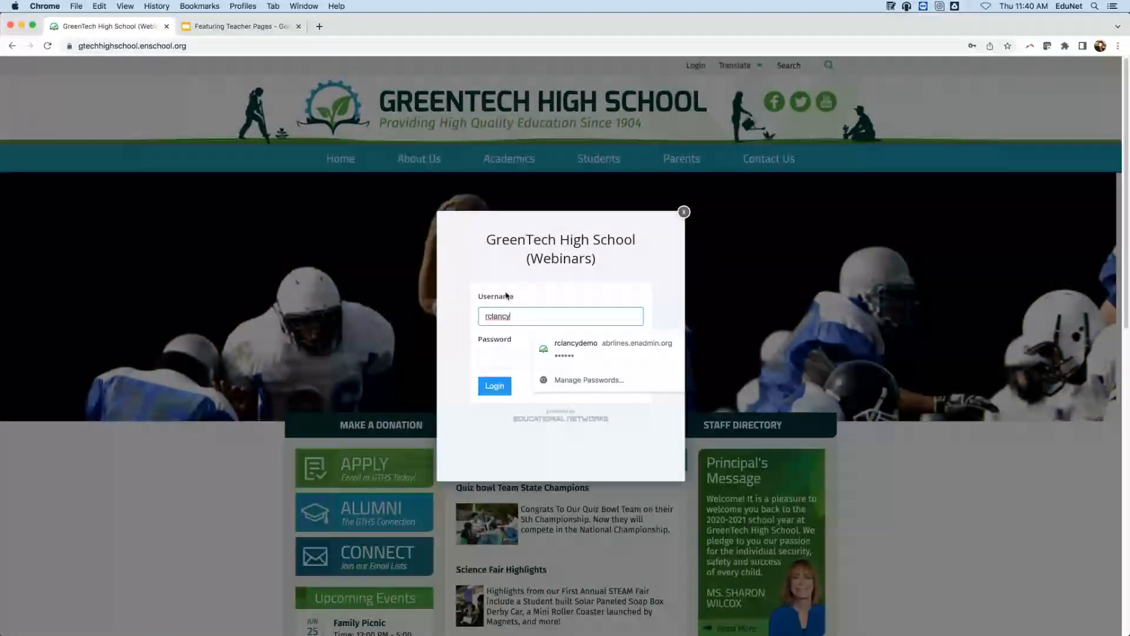
click(490, 359)
text(•••••)
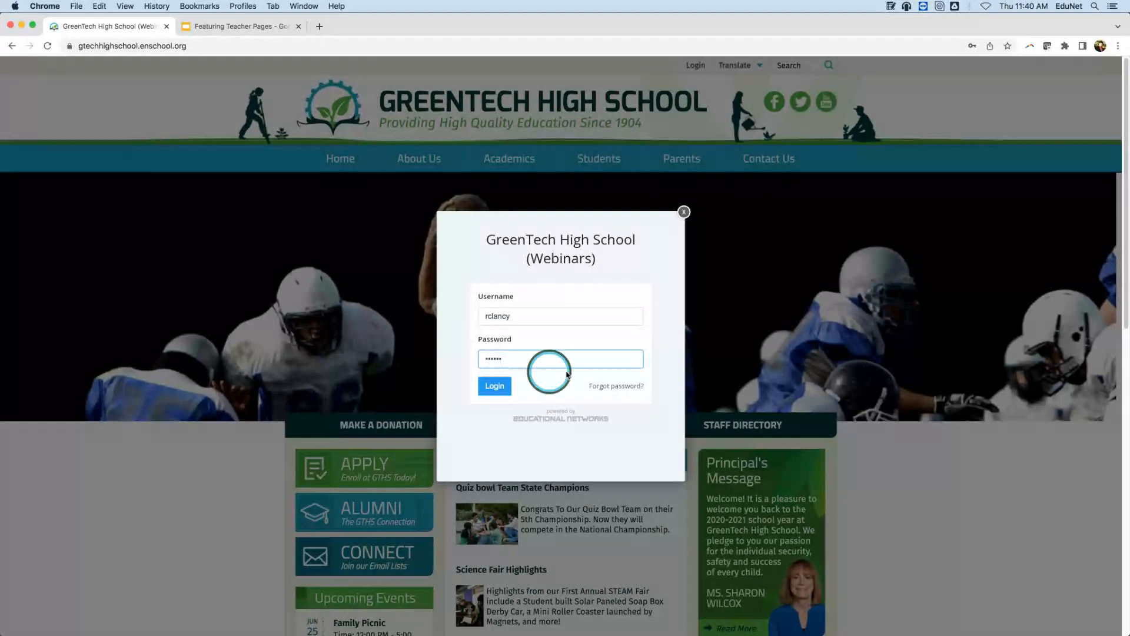
click(495, 386)
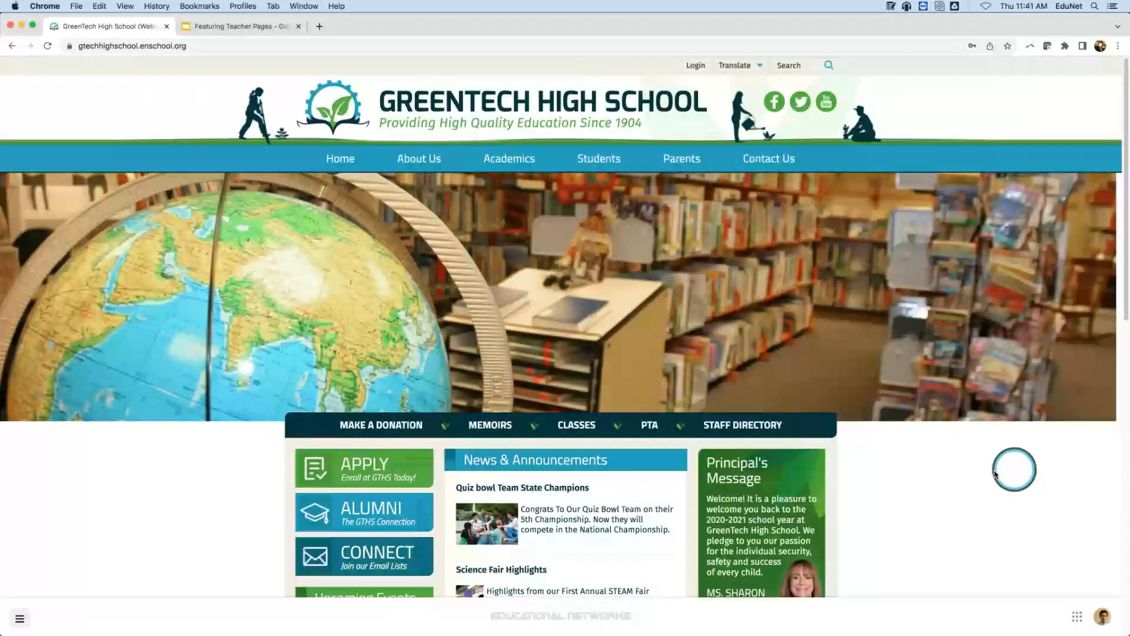
click(768, 424)
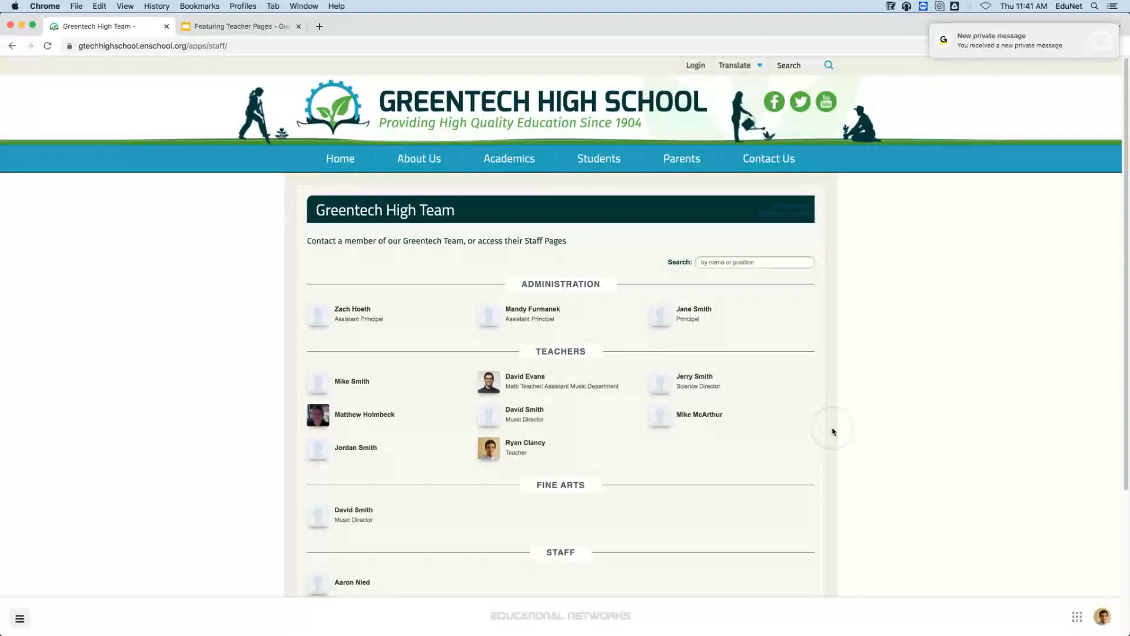
click(524, 443)
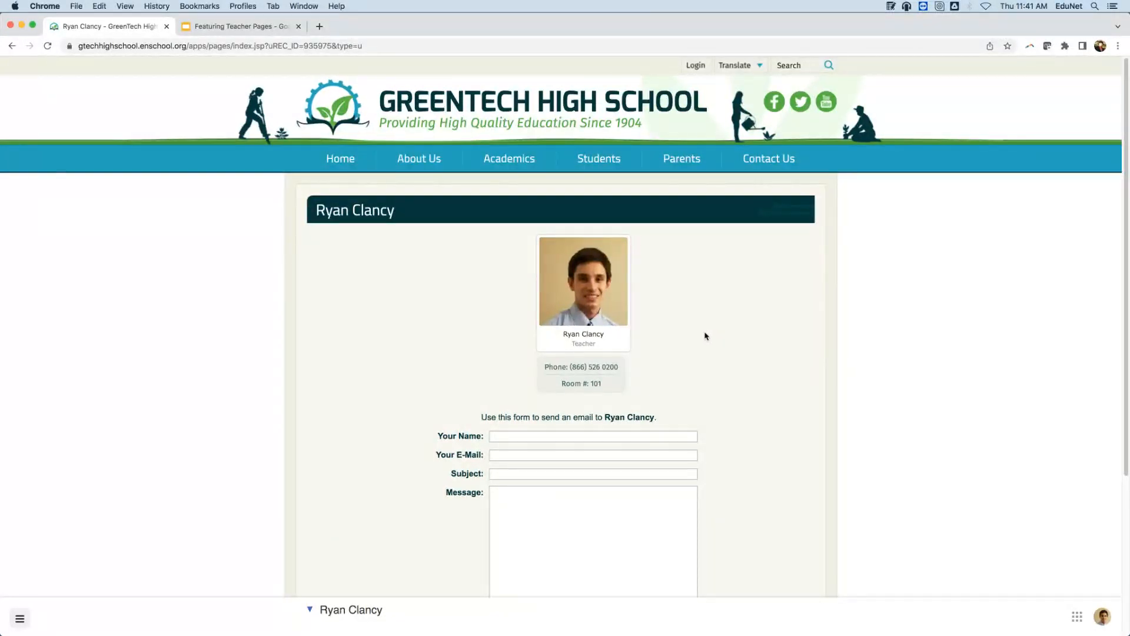
click(616, 103)
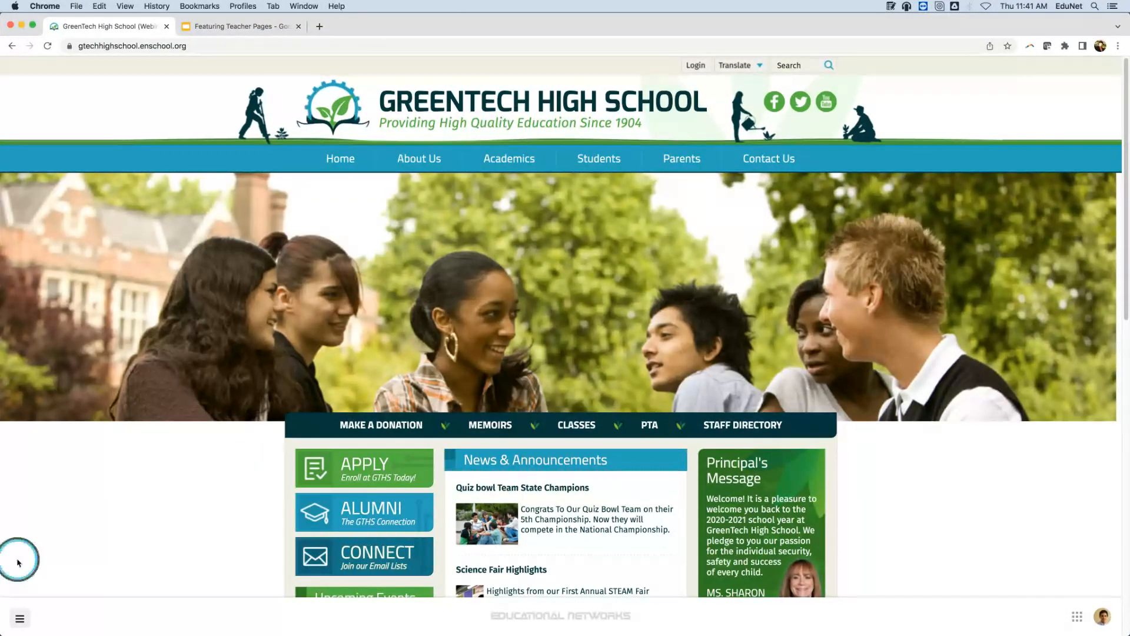
click(19, 618)
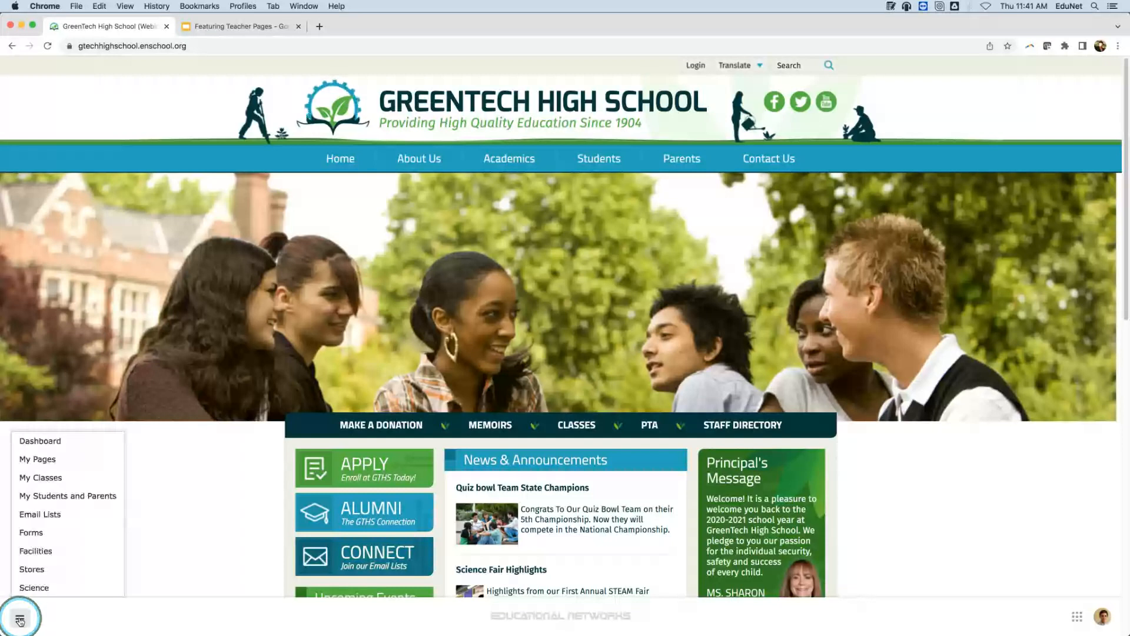
click(66, 459)
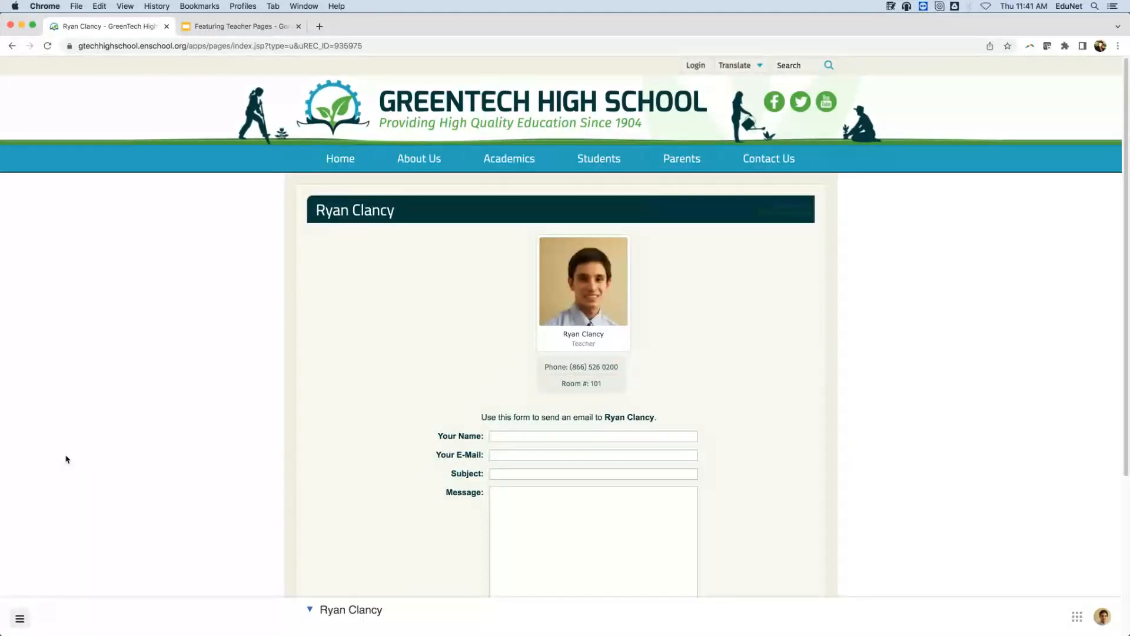
click(462, 131)
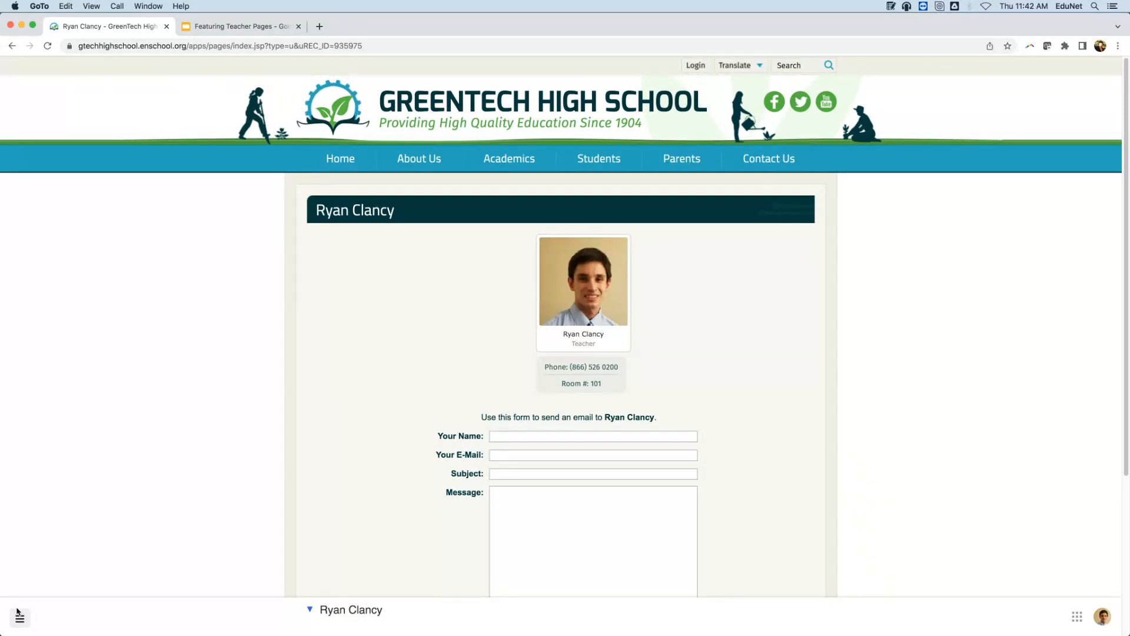
mouse_move(965, 633)
click(1078, 618)
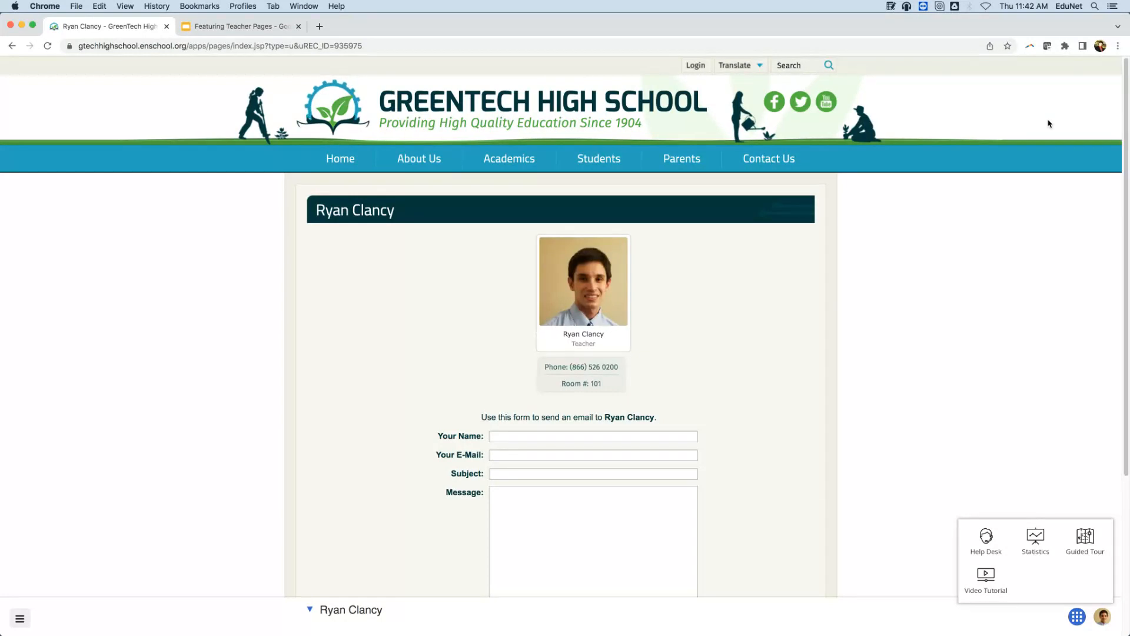
click(1059, 325)
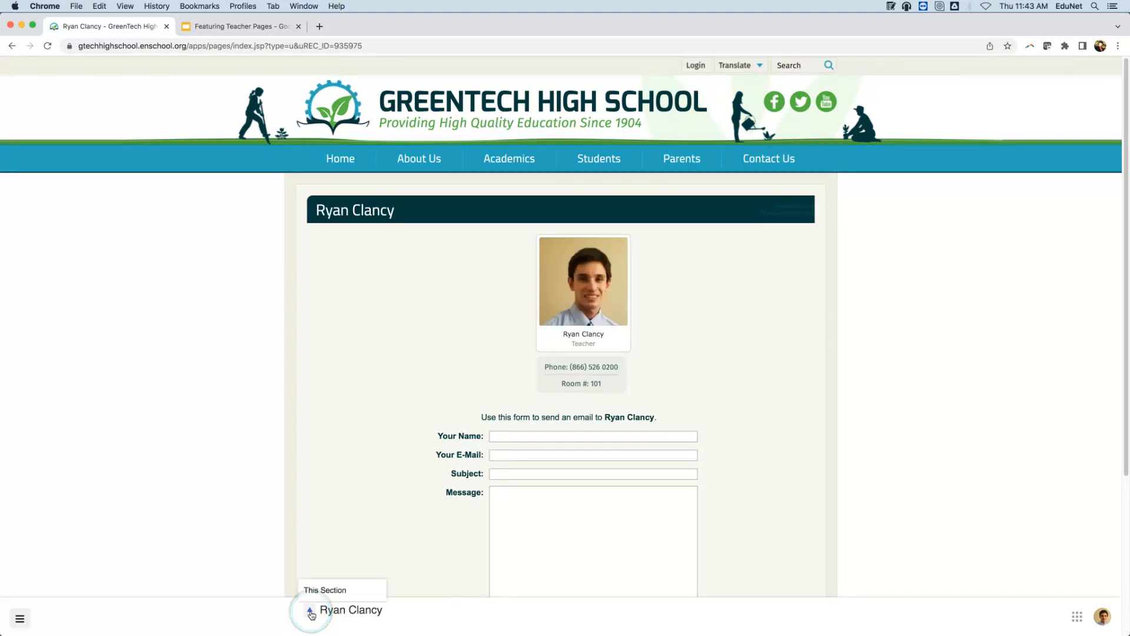
Start a new page in the teacher's section from This Section's New page option.
mouse_move(317, 593)
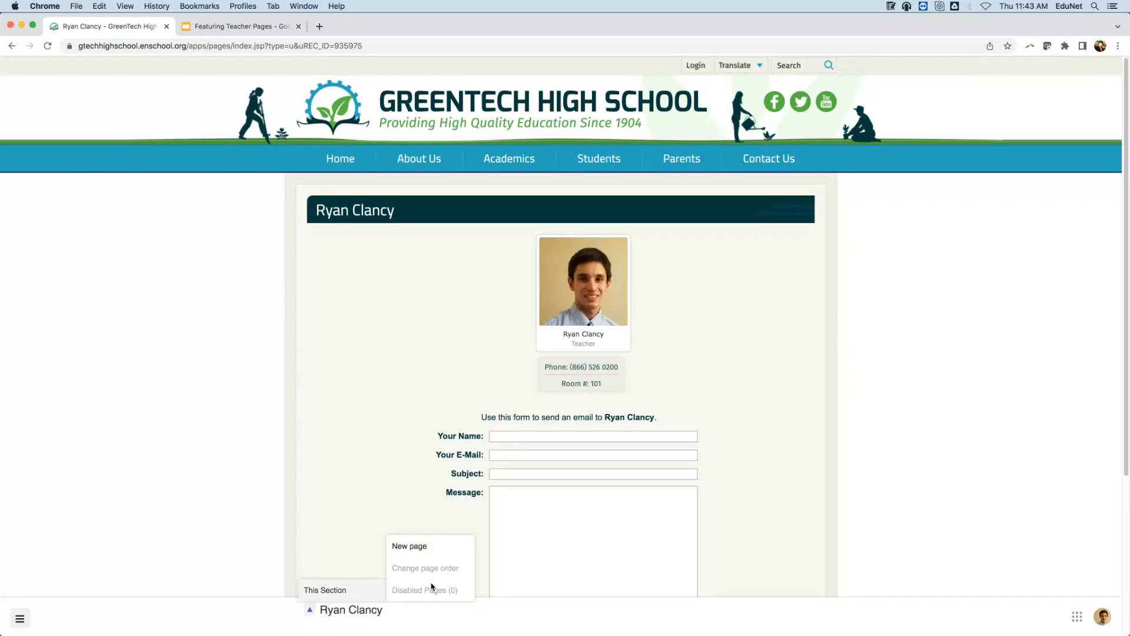
click(435, 557)
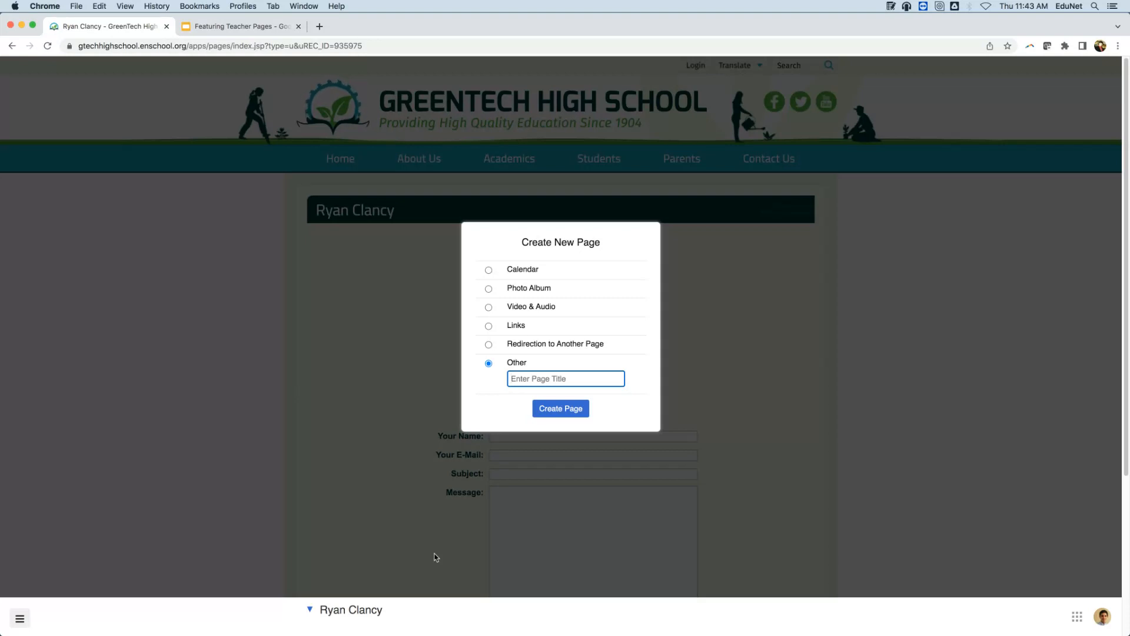
Create a page of type Other titled 'Home'.
text(Home)
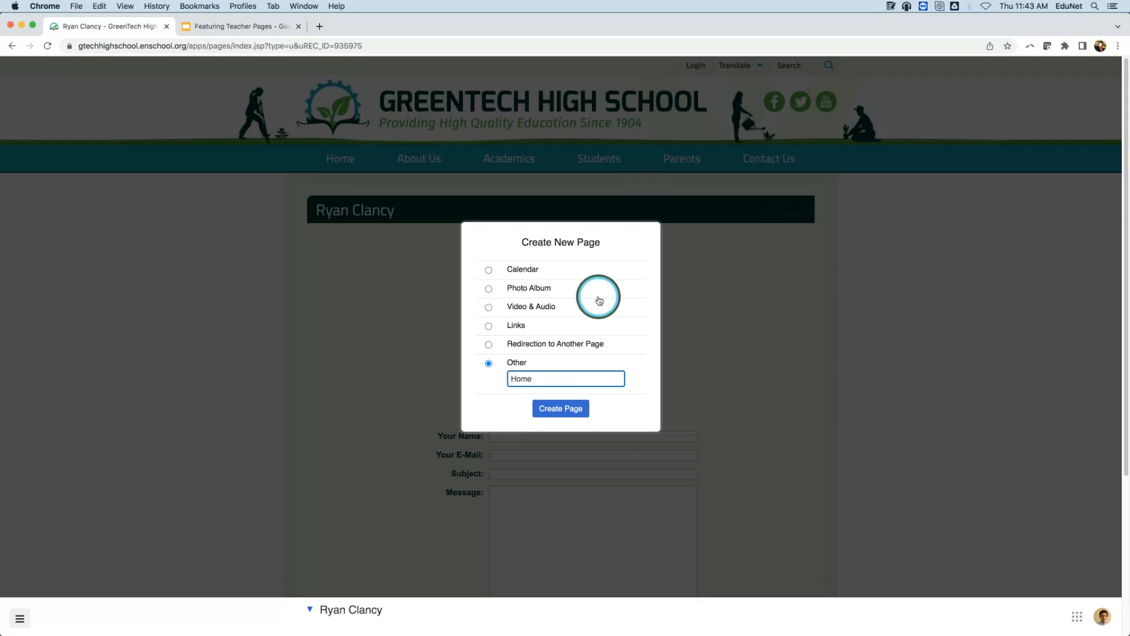
click(557, 409)
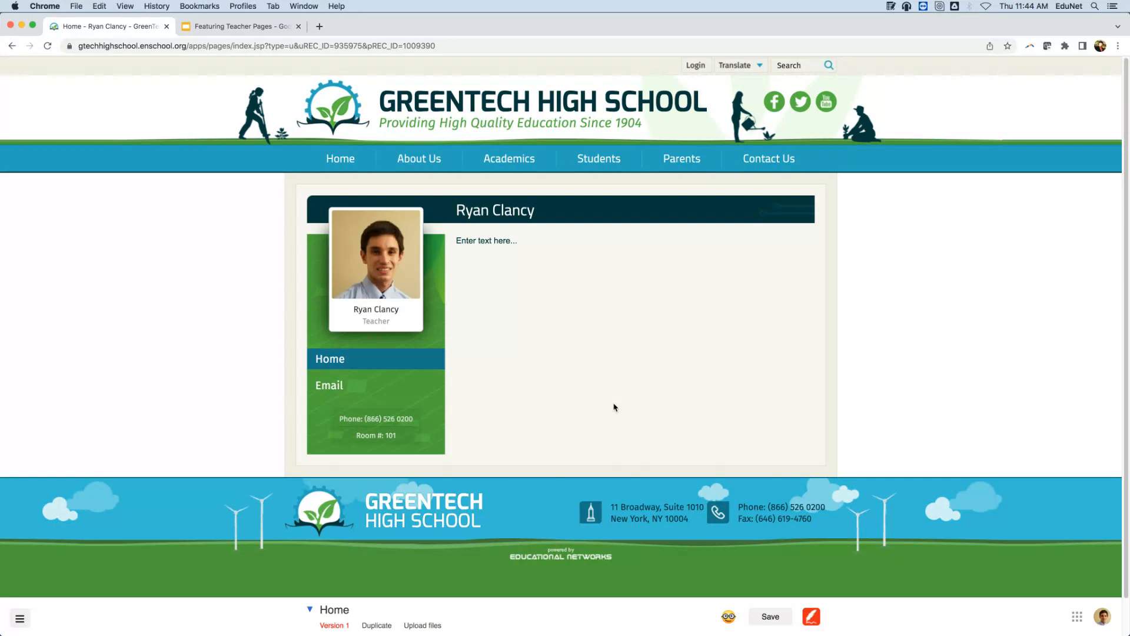
Select the placeholder text and browse the font and colour options without applying any.
click(484, 243)
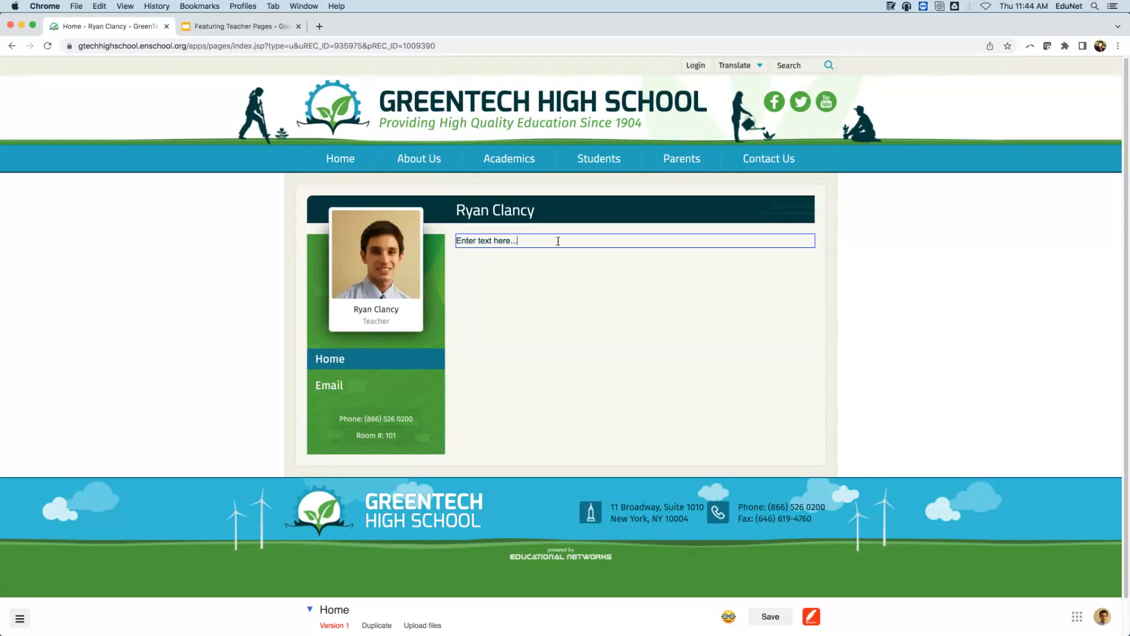
drag(557, 241, 456, 248)
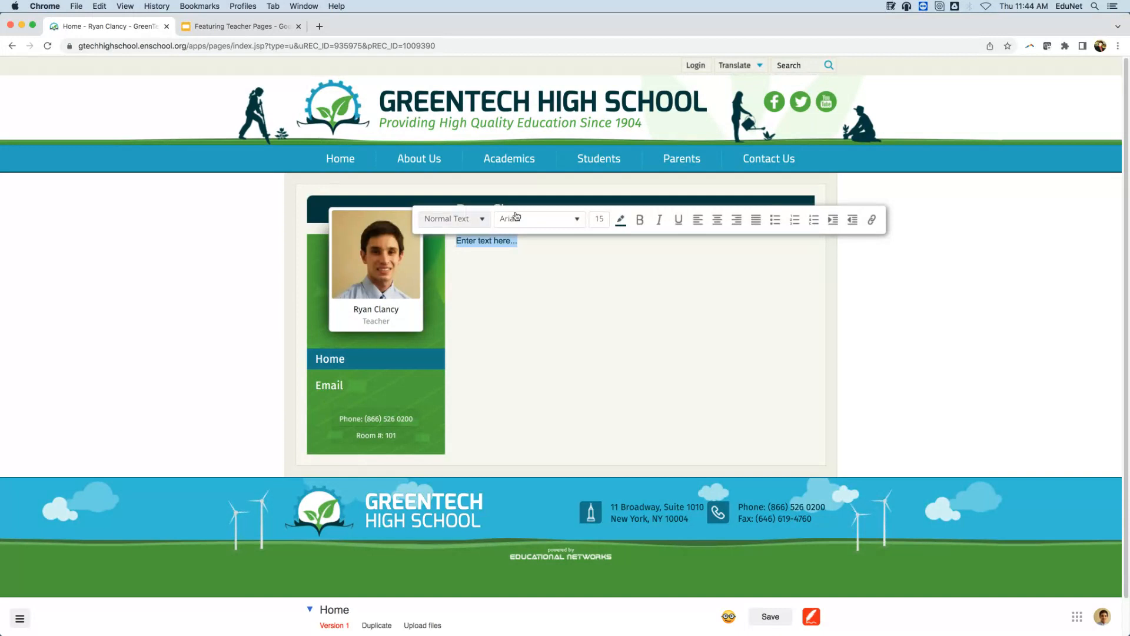
click(562, 223)
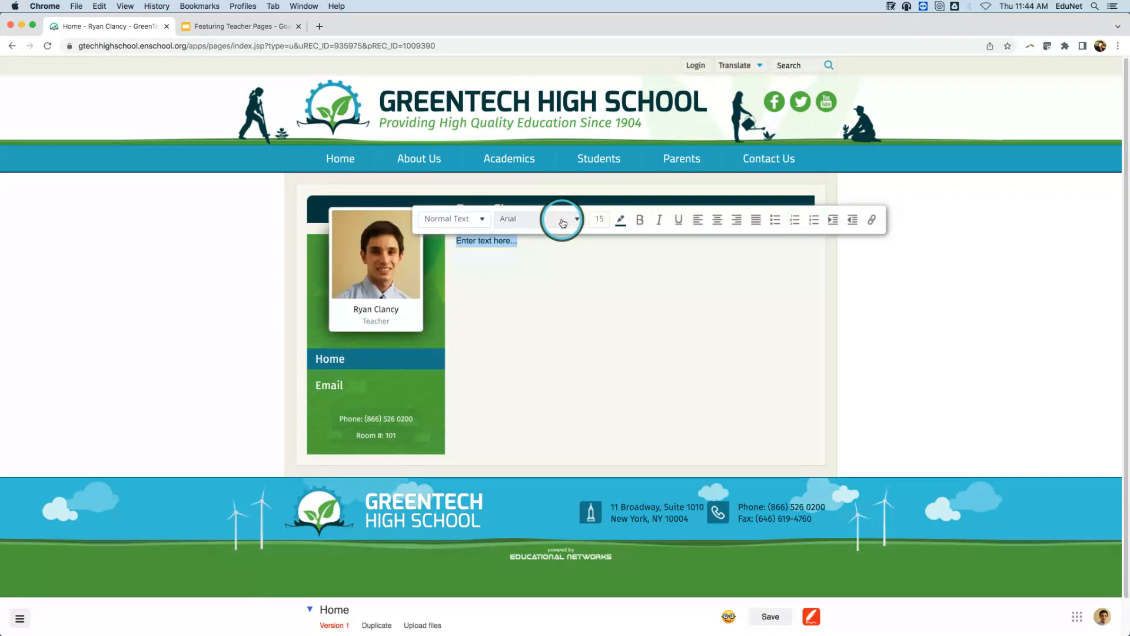
click(619, 219)
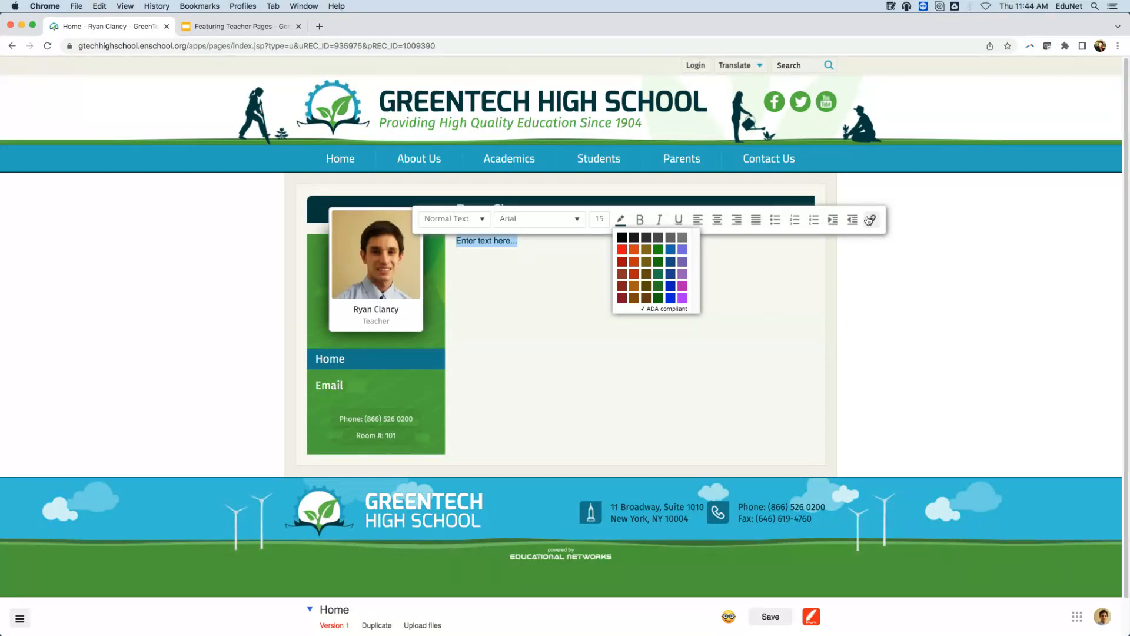
click(1088, 210)
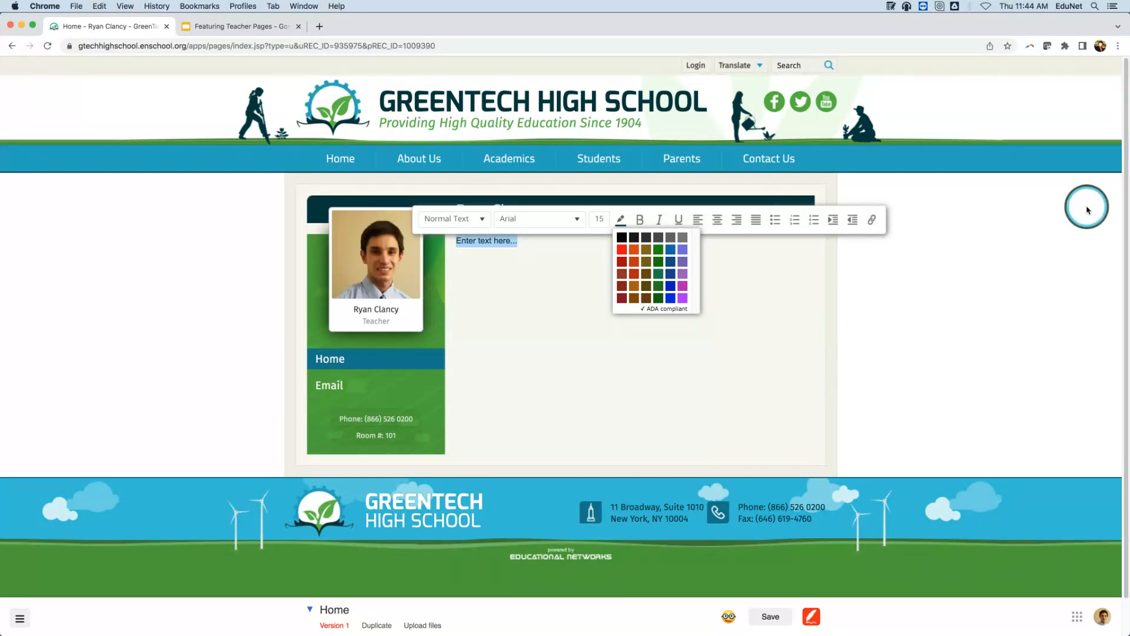
click(550, 276)
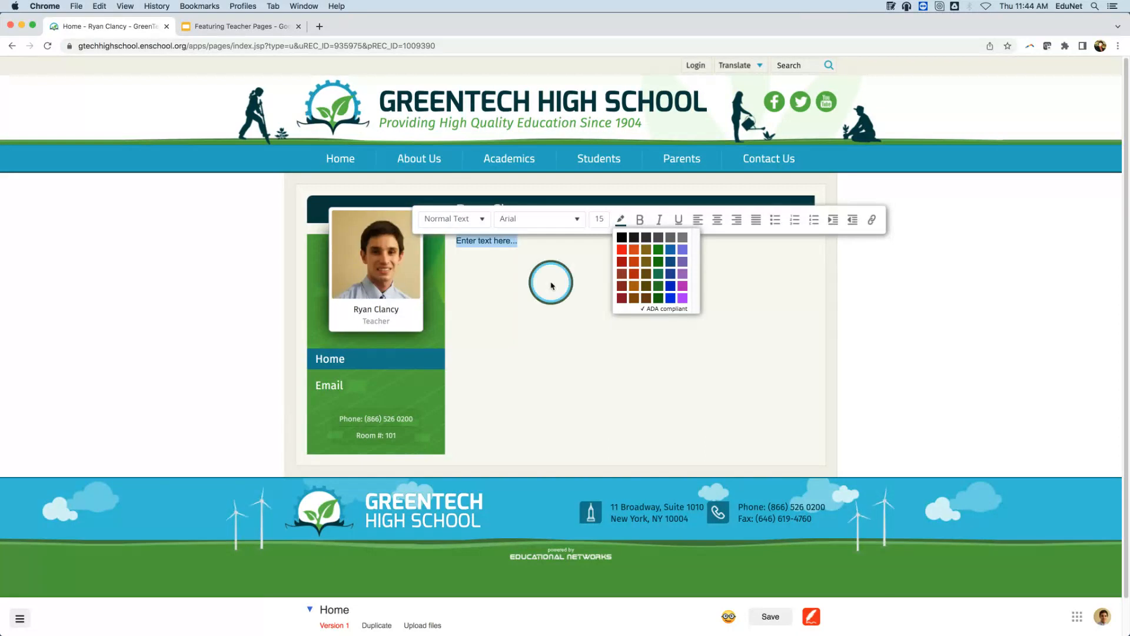
Select and delete the 'Enter text here...' placeholder.
click(521, 242)
drag(521, 242, 365, 242)
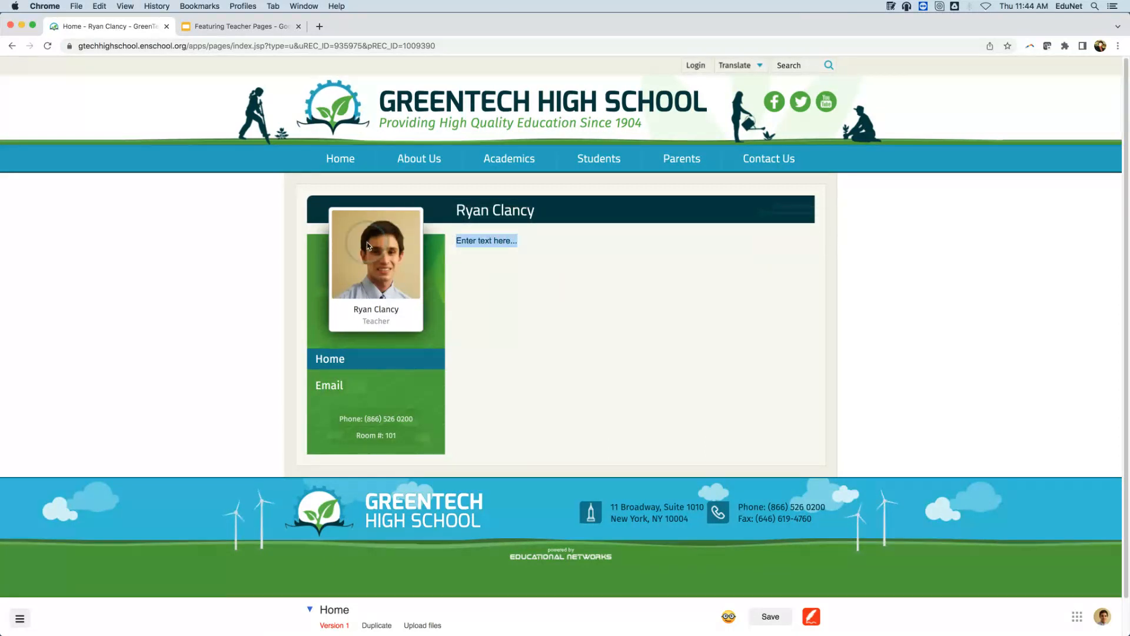
key(BackSpace)
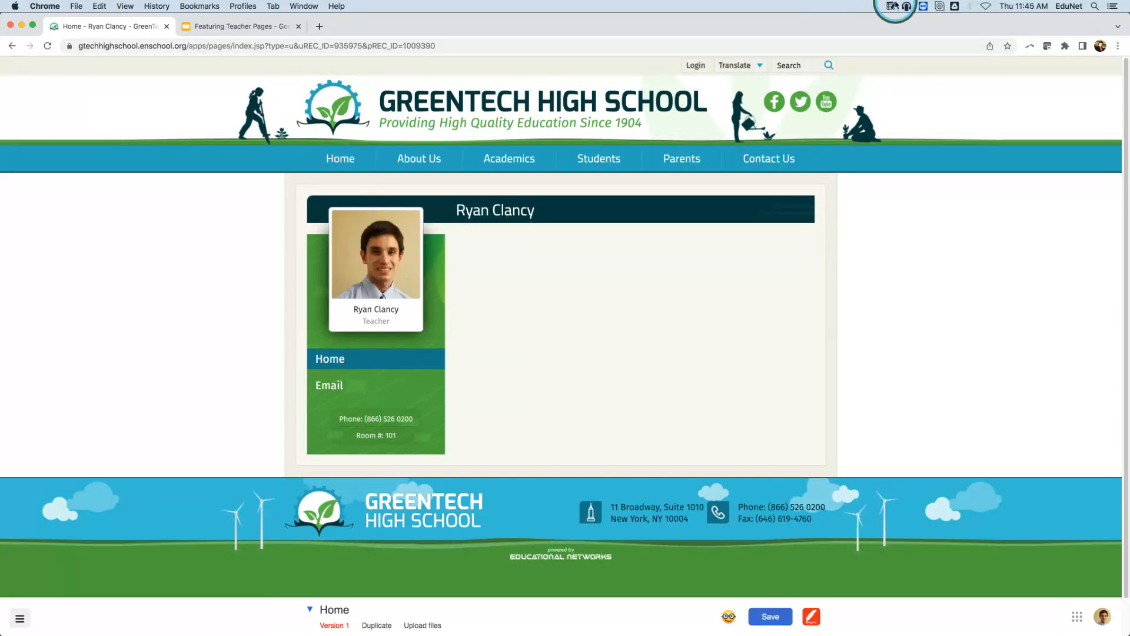
Copy the teacher introduction from the MiniNote note and return to the Home page text block.
click(891, 6)
drag(826, 71, 951, 226)
right_click(848, 77)
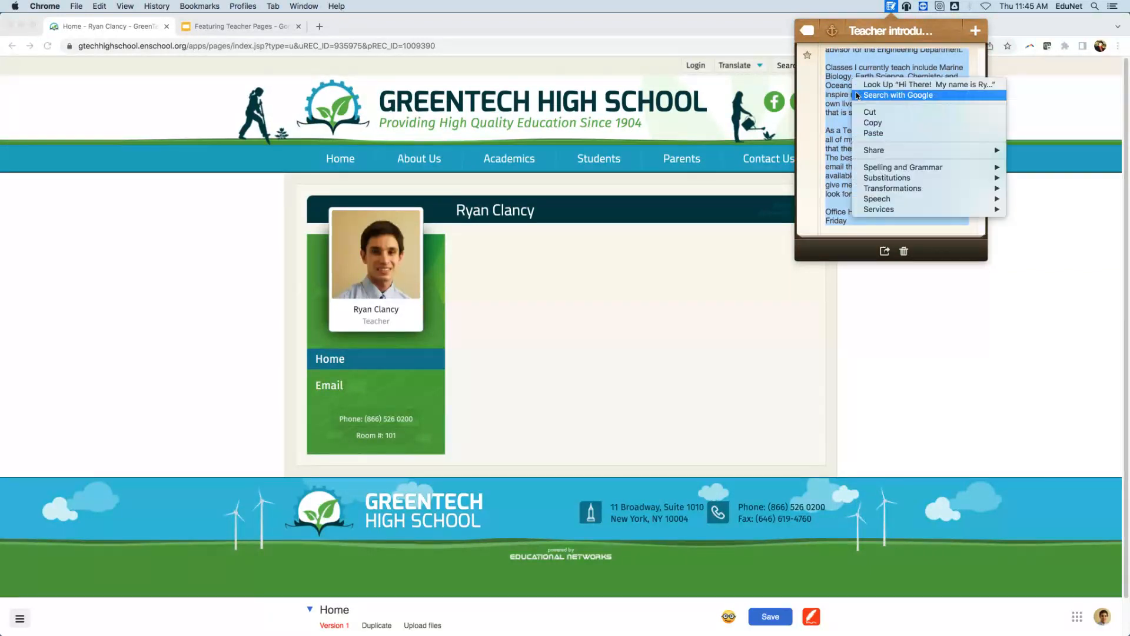
click(871, 118)
click(526, 269)
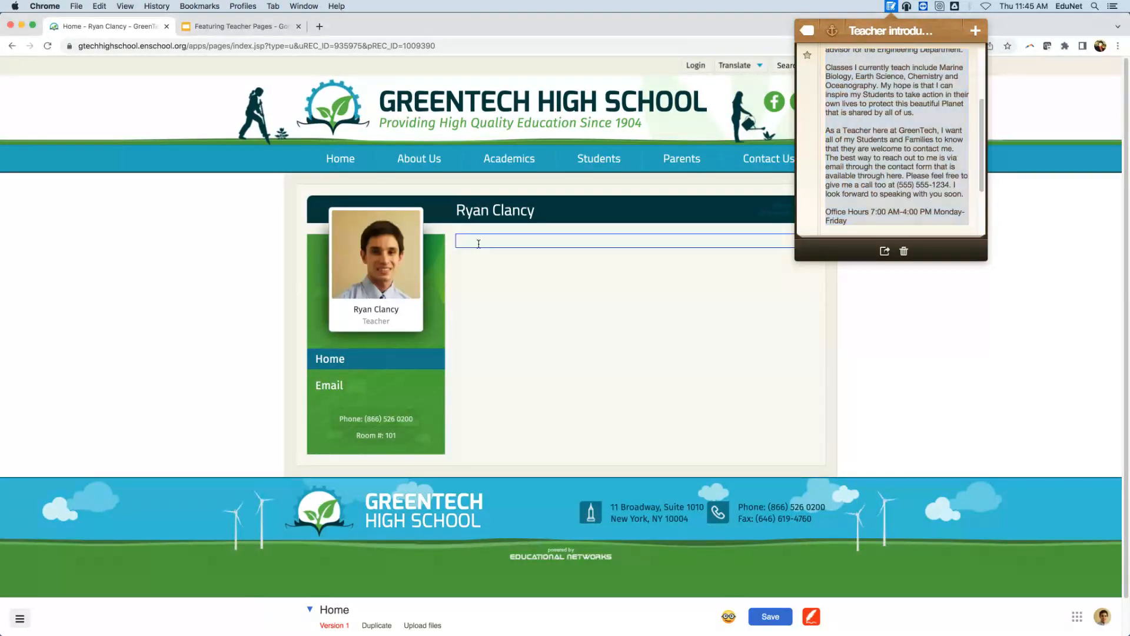
click(891, 6)
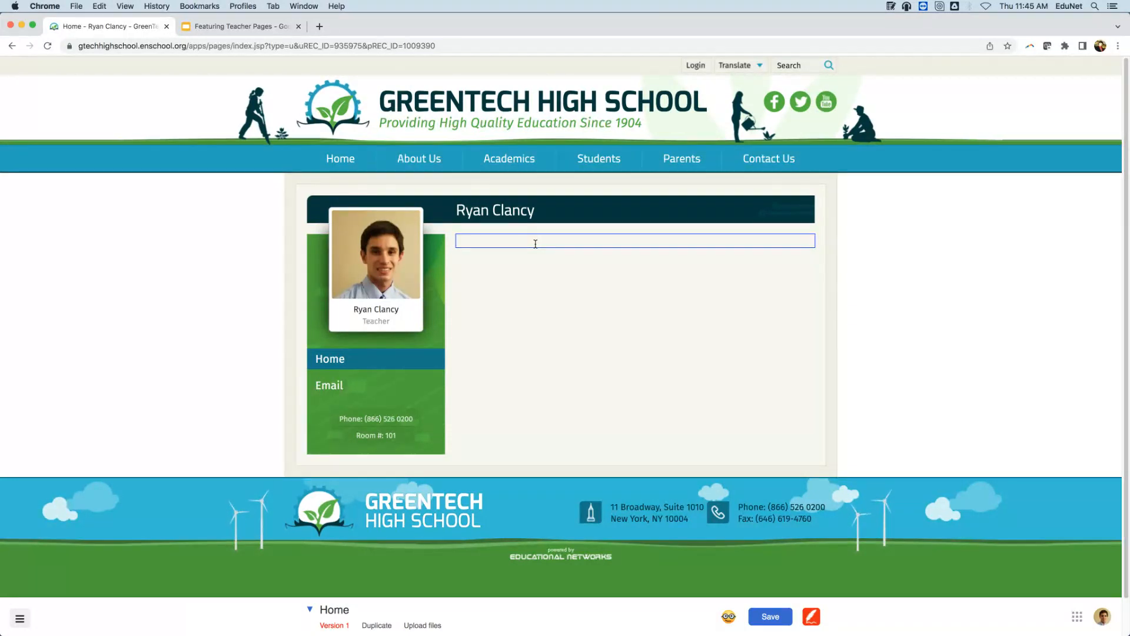
Paste the teacher introduction, 'Hi There!' through office hours 7:00 AM-4:00 PM, into the Home text block.
right_click(536, 243)
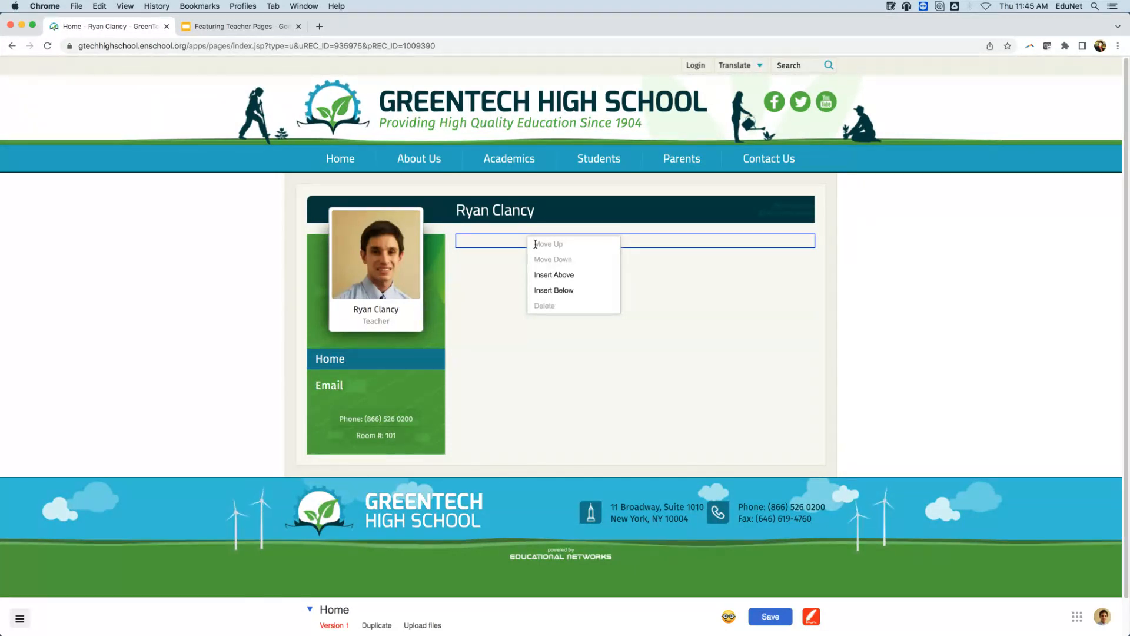
click(503, 241)
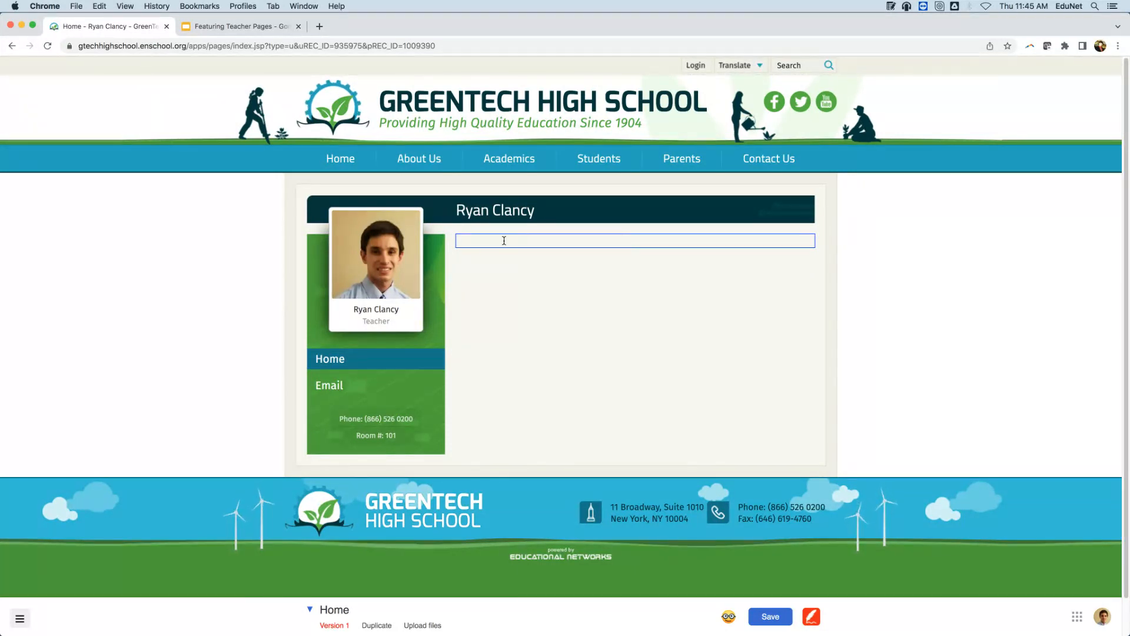
key(super+v)
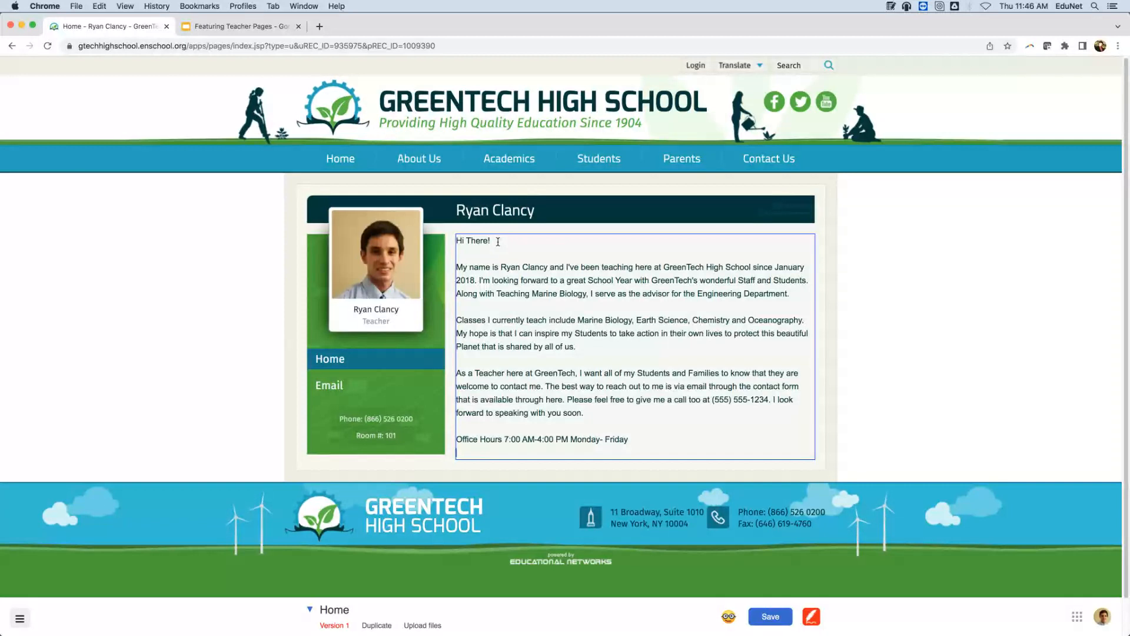
Cancel leaving for the school home page so the unsaved edits are kept.
click(519, 30)
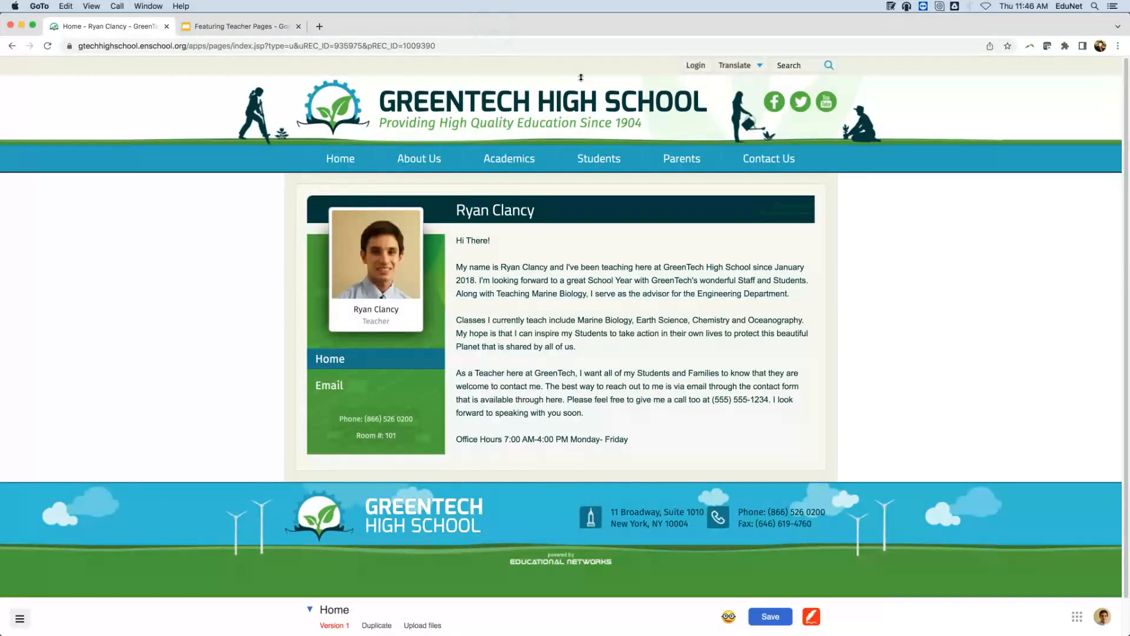
click(658, 101)
click(593, 218)
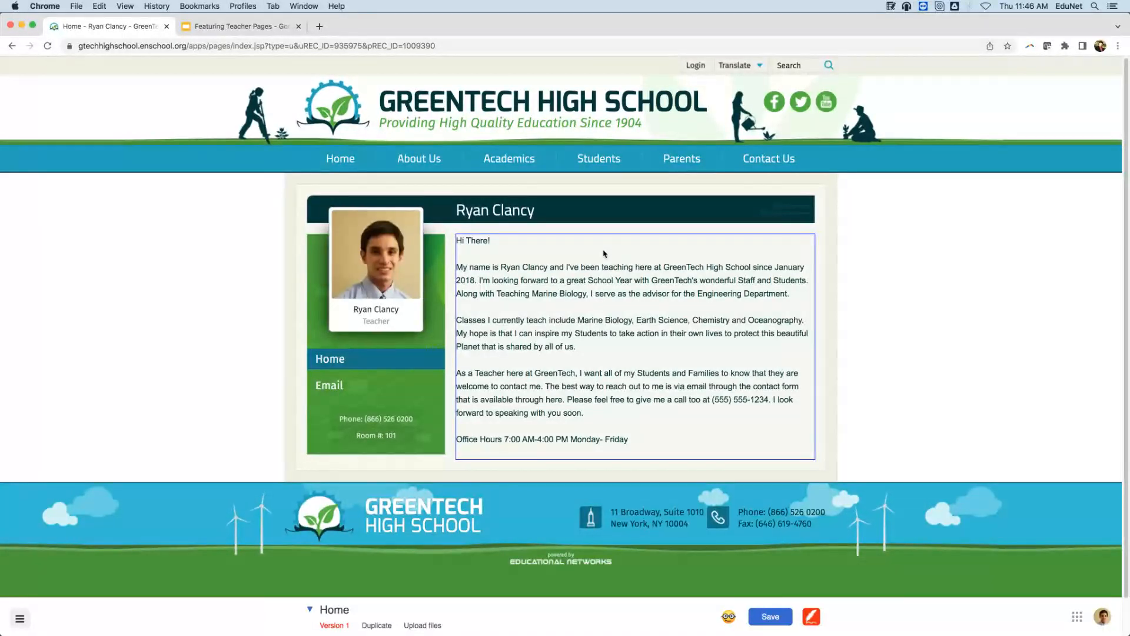
Replace the 'Hi There!' greeting with a 'Welcome' line and select it.
click(494, 239)
drag(493, 239, 457, 240)
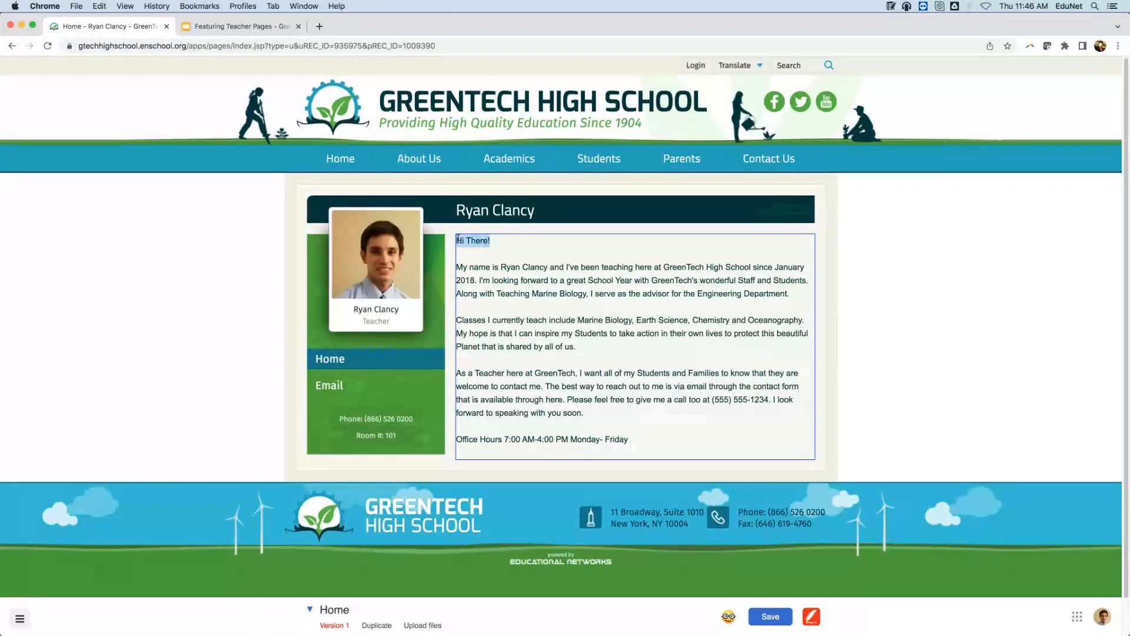
key(BackSpace)
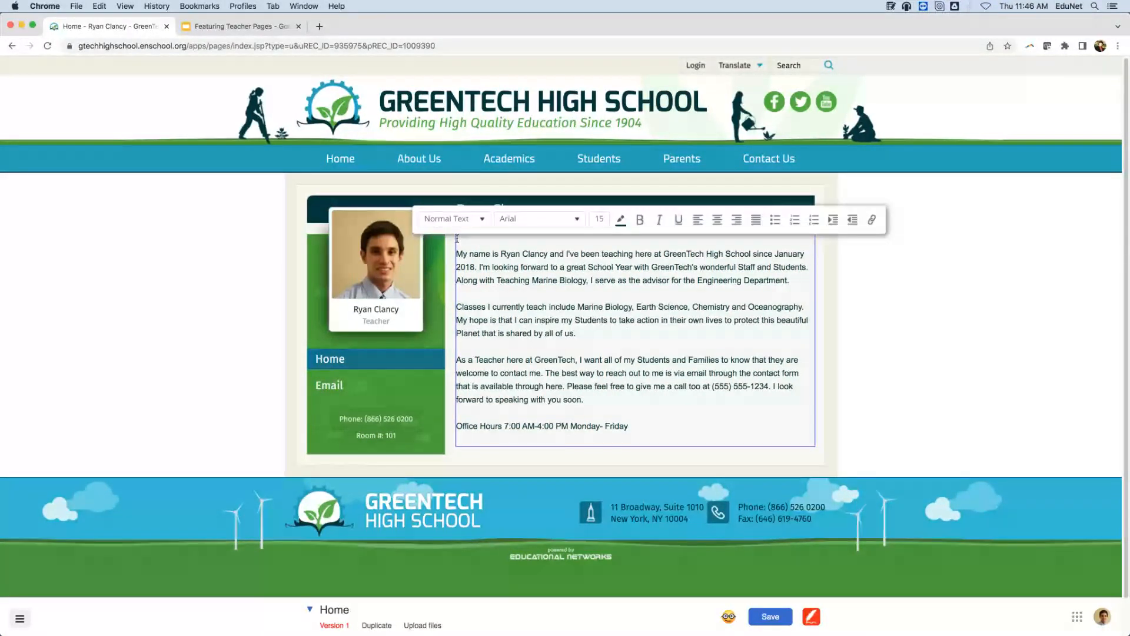
text(Welcome)
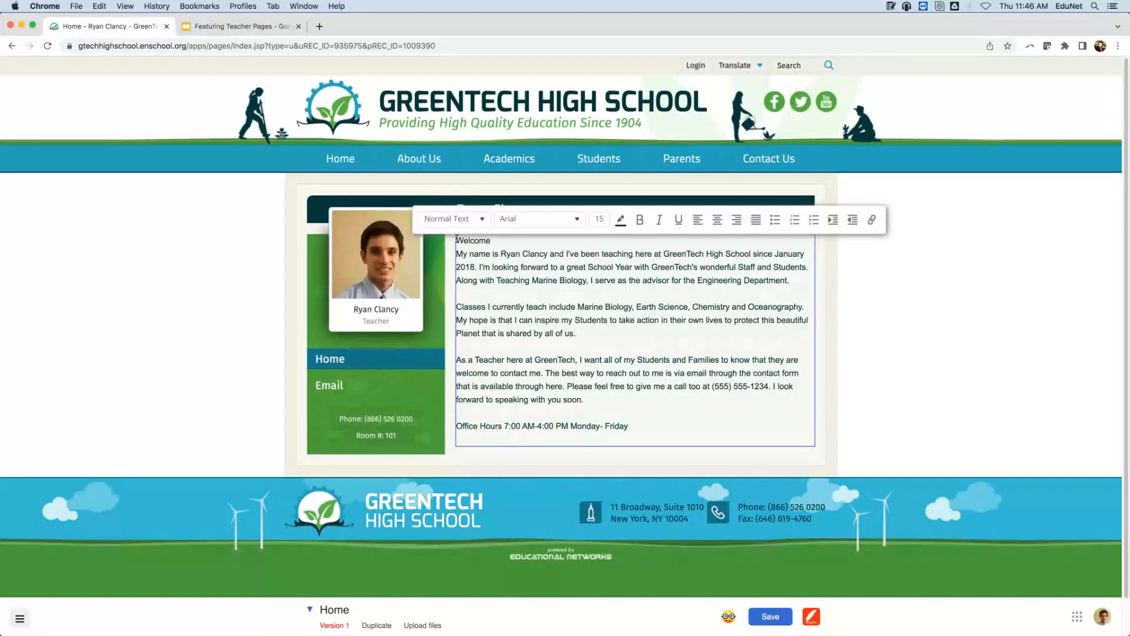
key(Return)
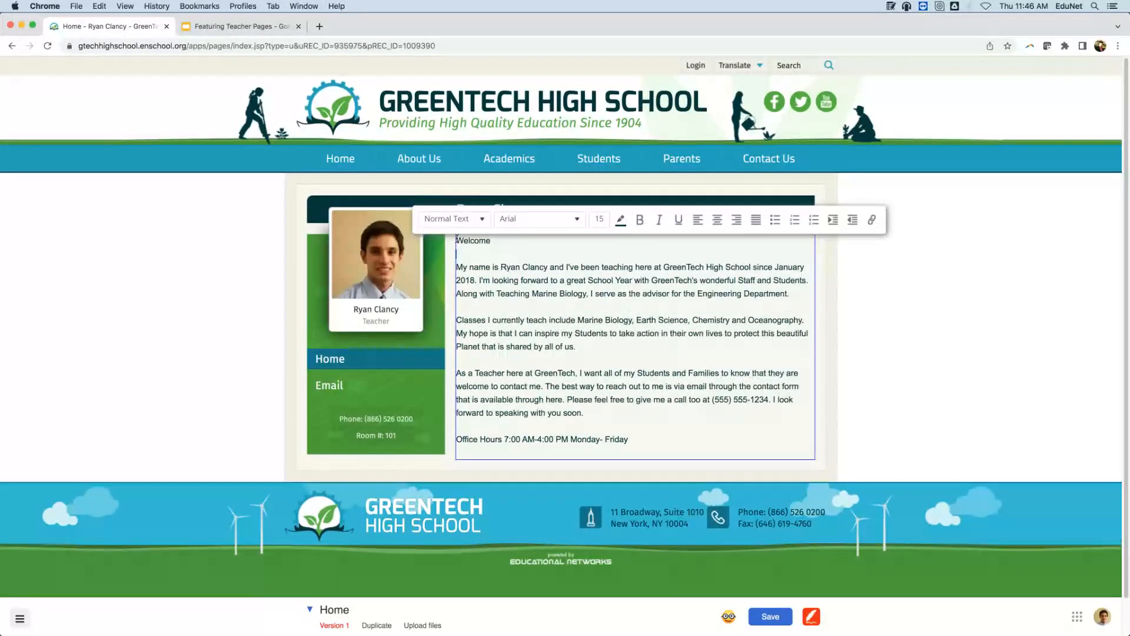
click(485, 224)
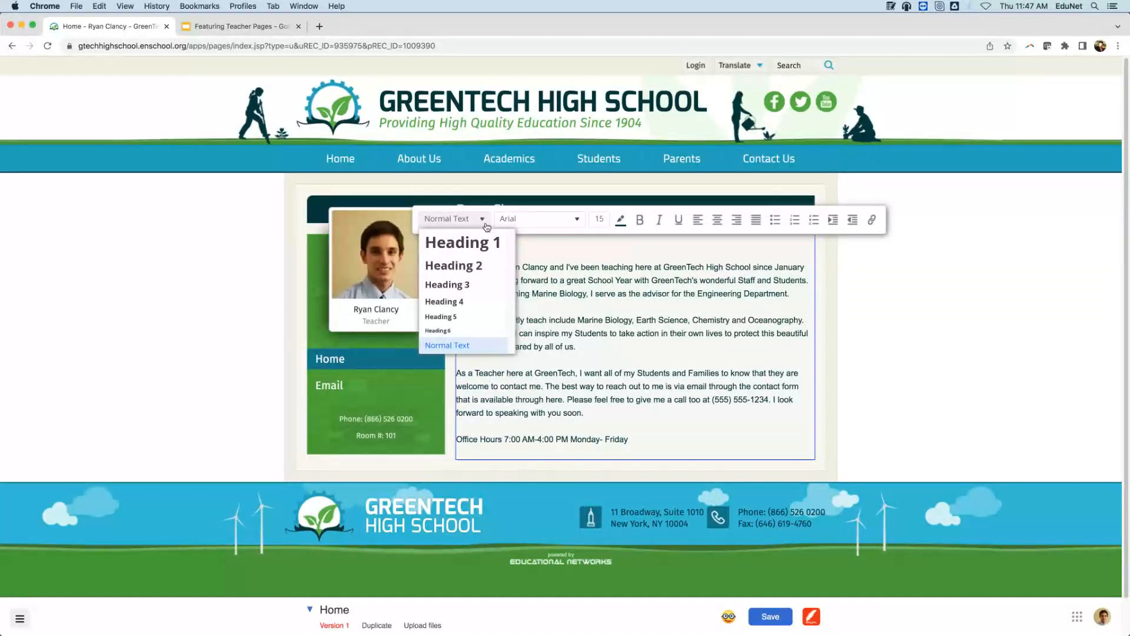
click(506, 251)
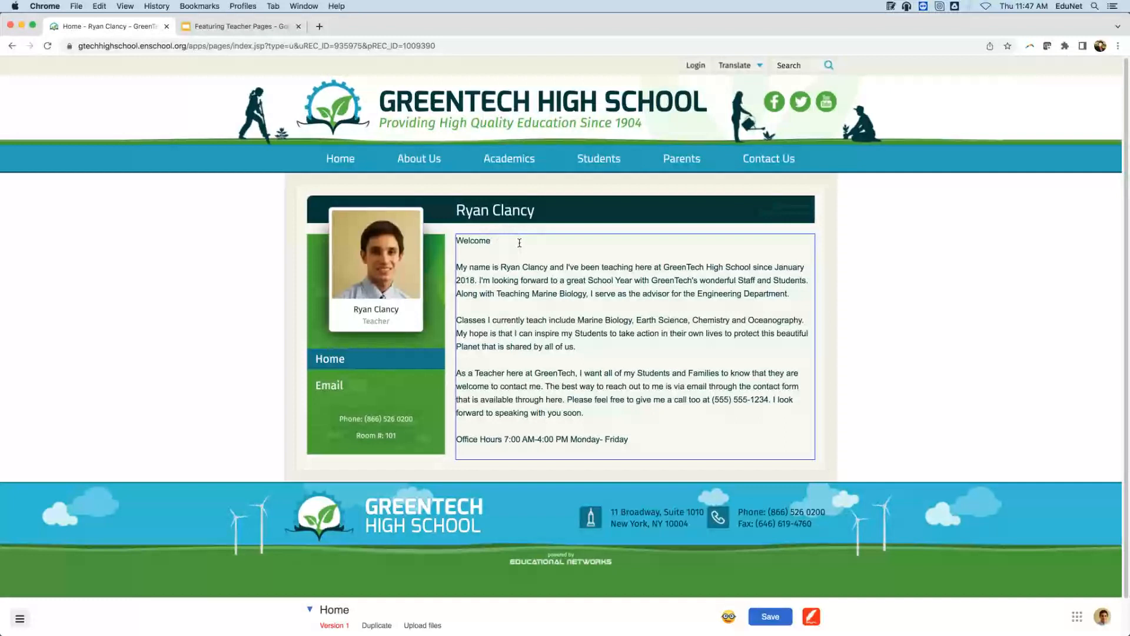
drag(491, 241, 449, 243)
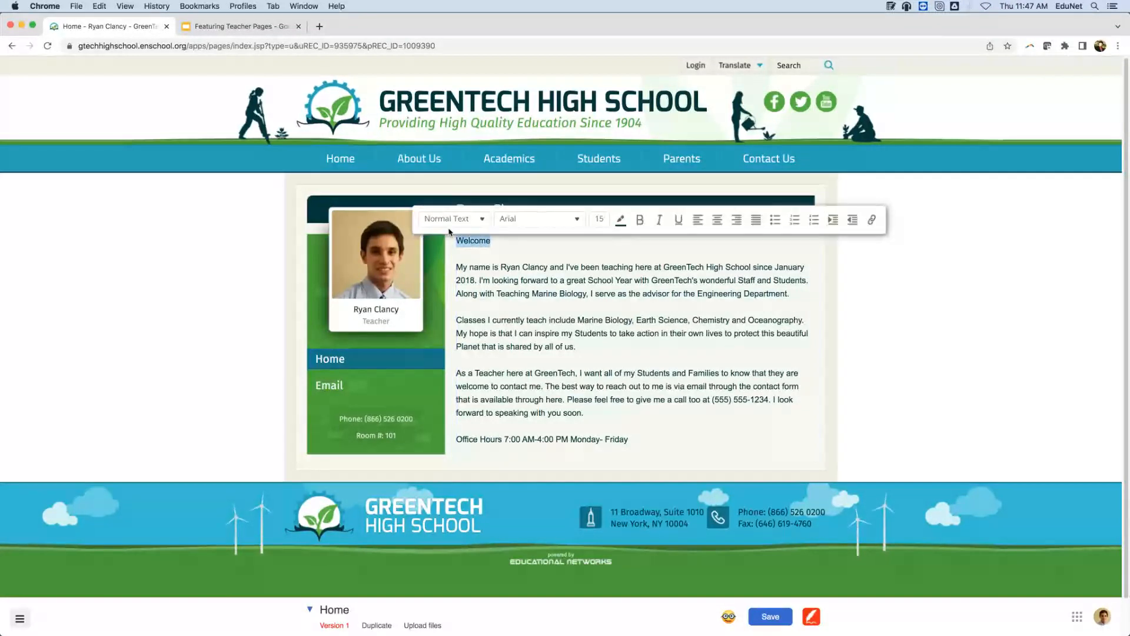
Make 'Welcome' a Heading 1 and start a new line after the office hours.
click(483, 220)
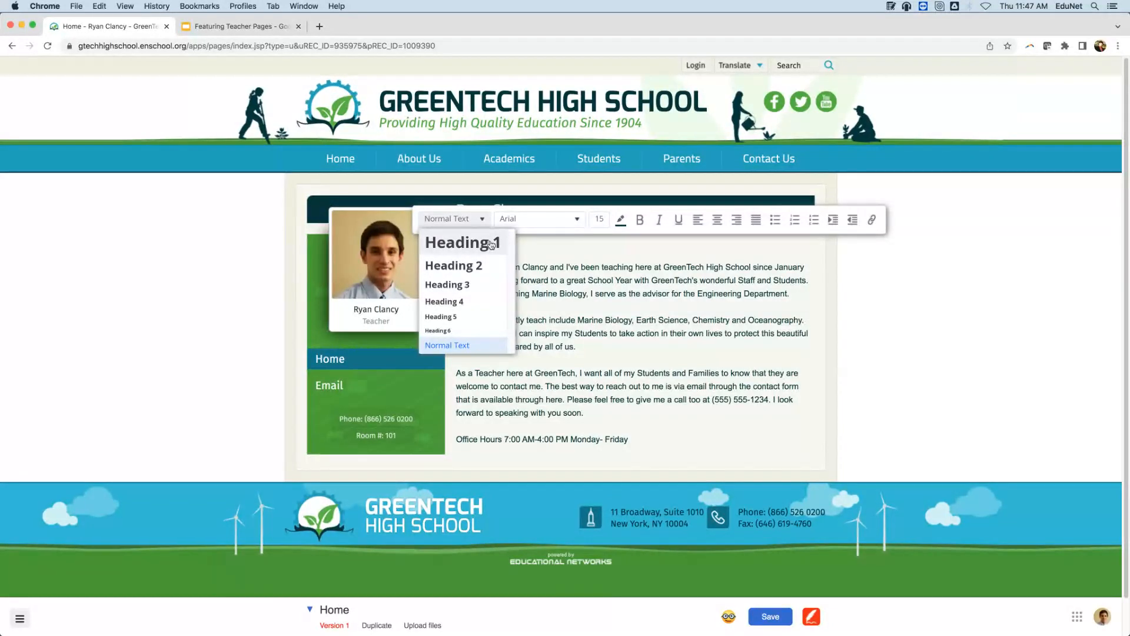
click(492, 243)
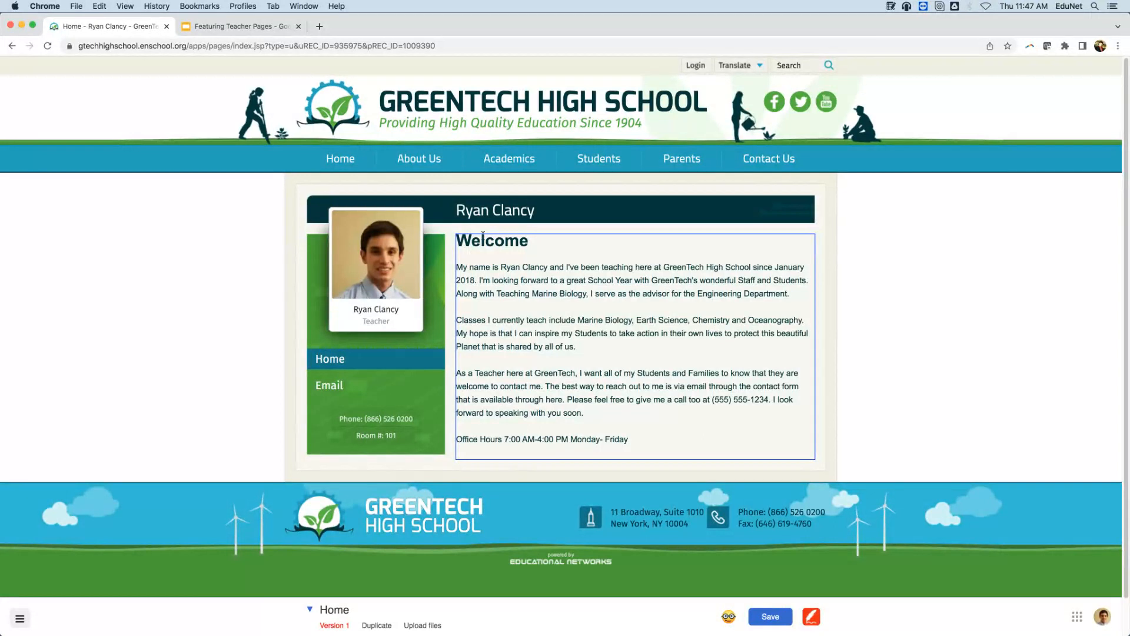
click(528, 225)
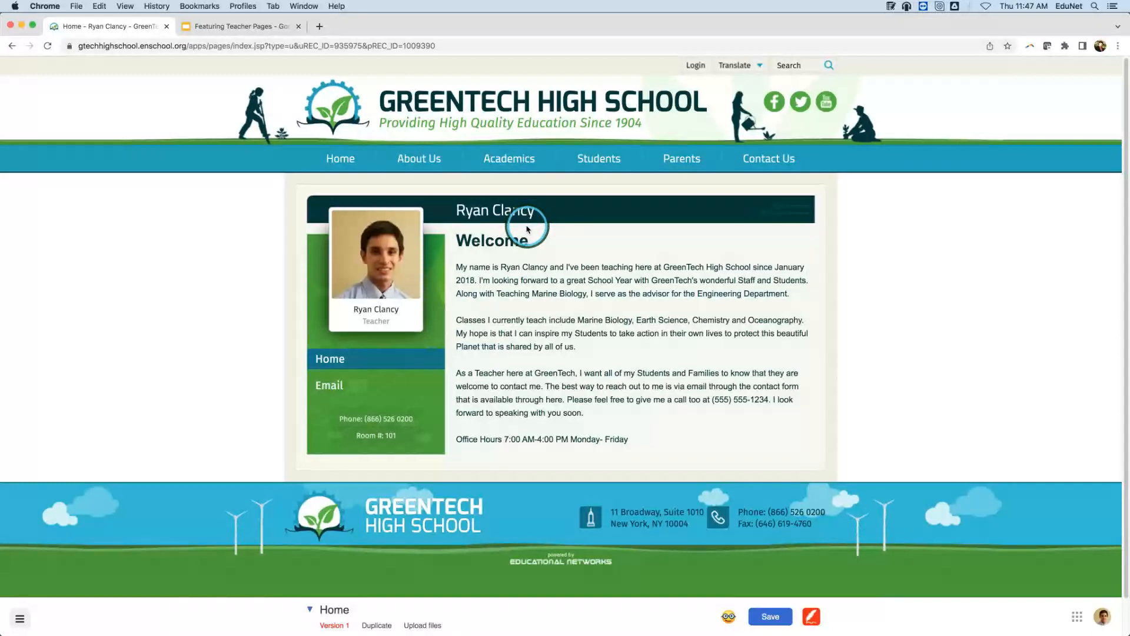
click(630, 437)
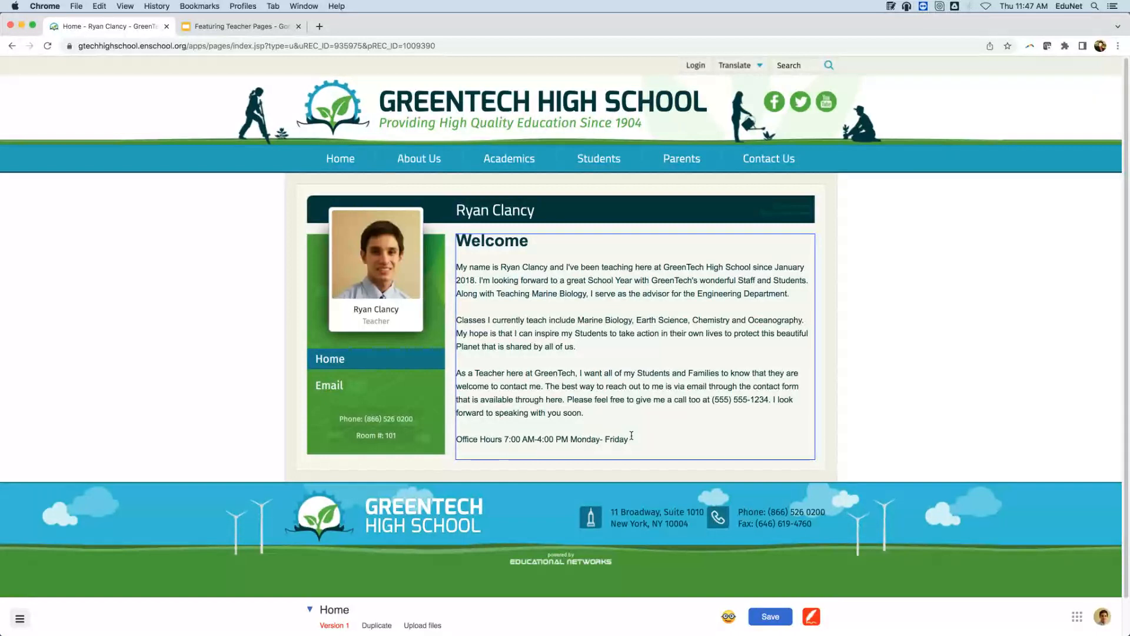
key(Return)
key(Return)
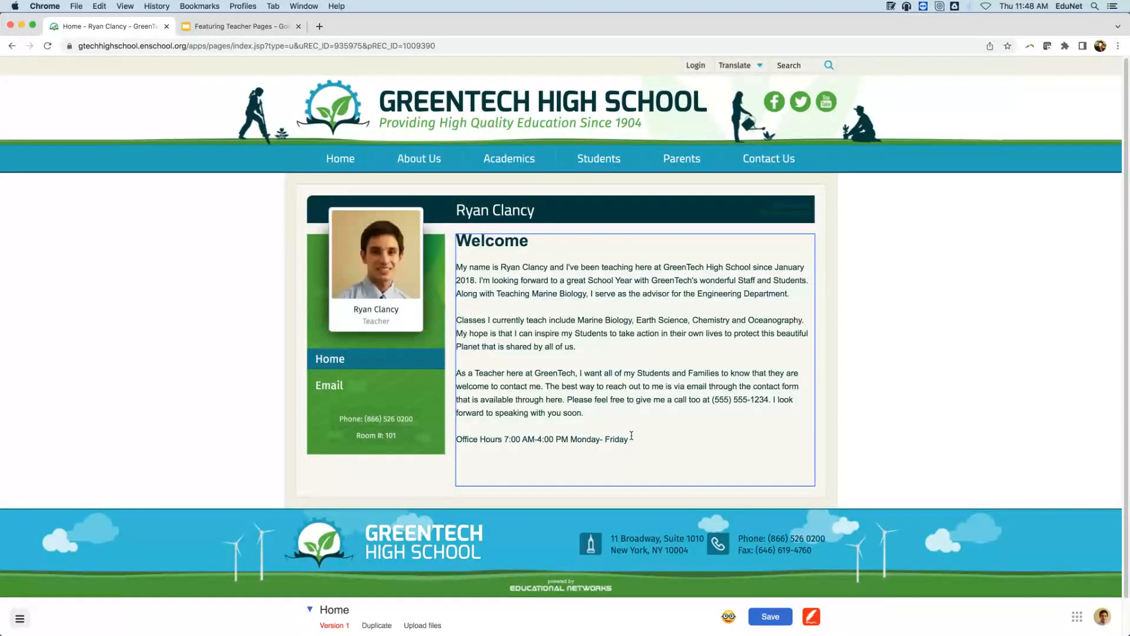
Type 'Important Links' below the office hours and style it as Heading 2.
text(Important Links)
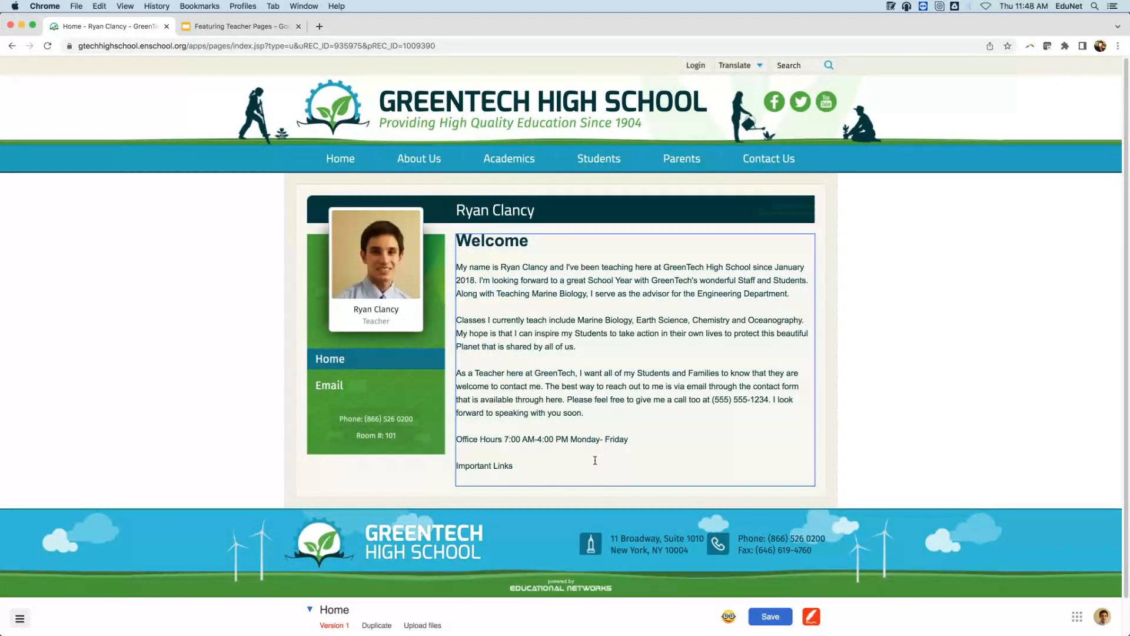
drag(516, 466, 445, 465)
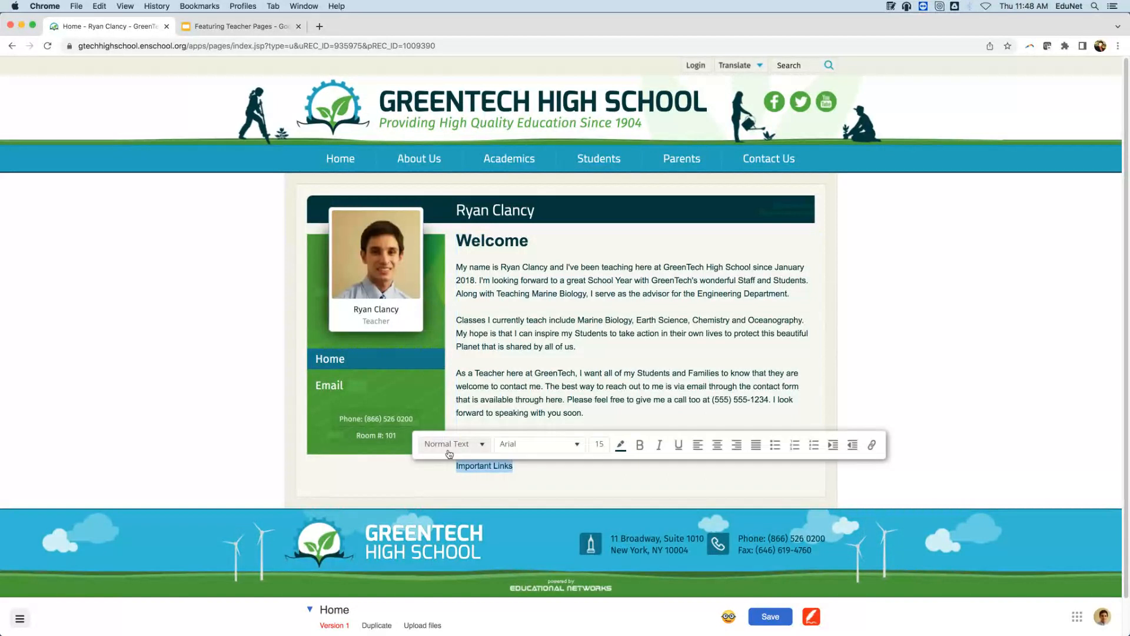
click(448, 444)
click(455, 487)
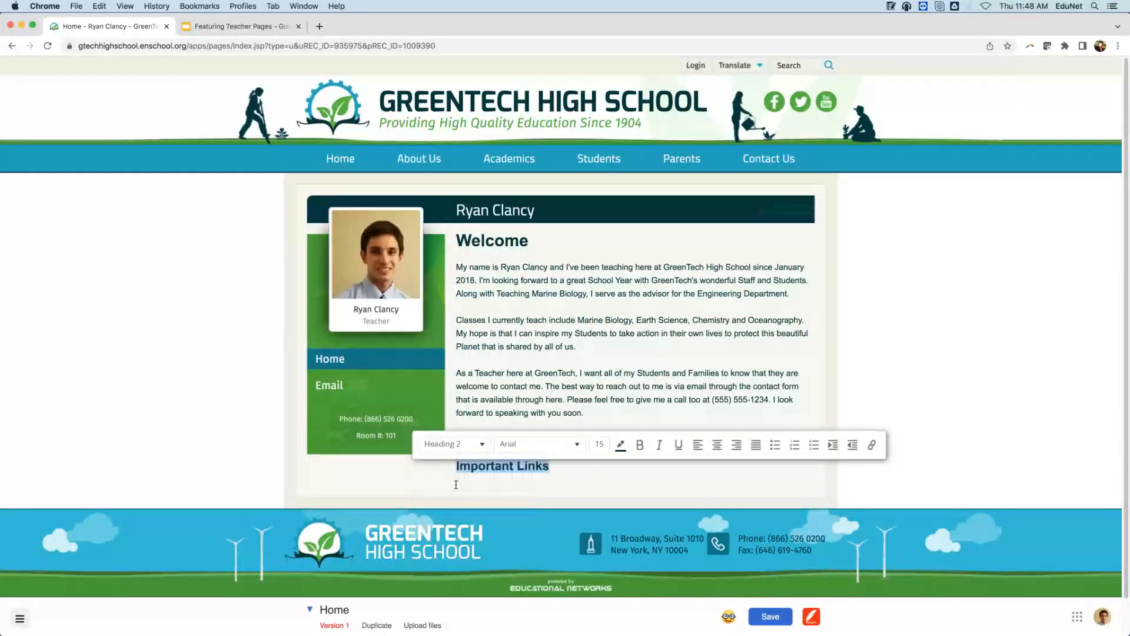
click(543, 478)
Add a 'NOAA' line beneath the Important Links heading.
click(563, 466)
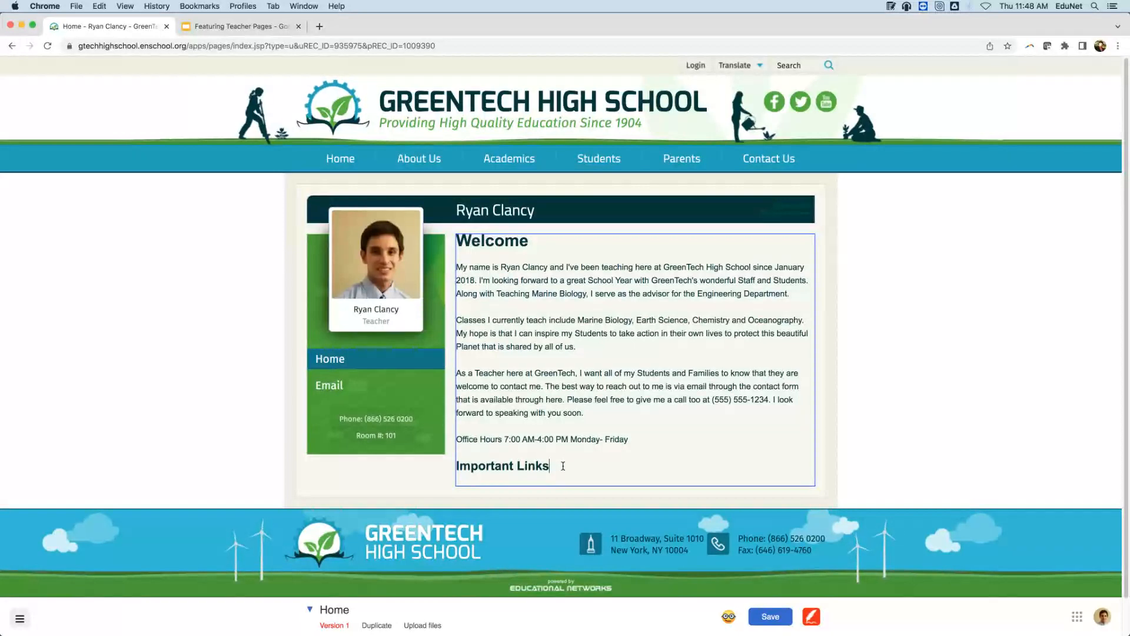
key(Return)
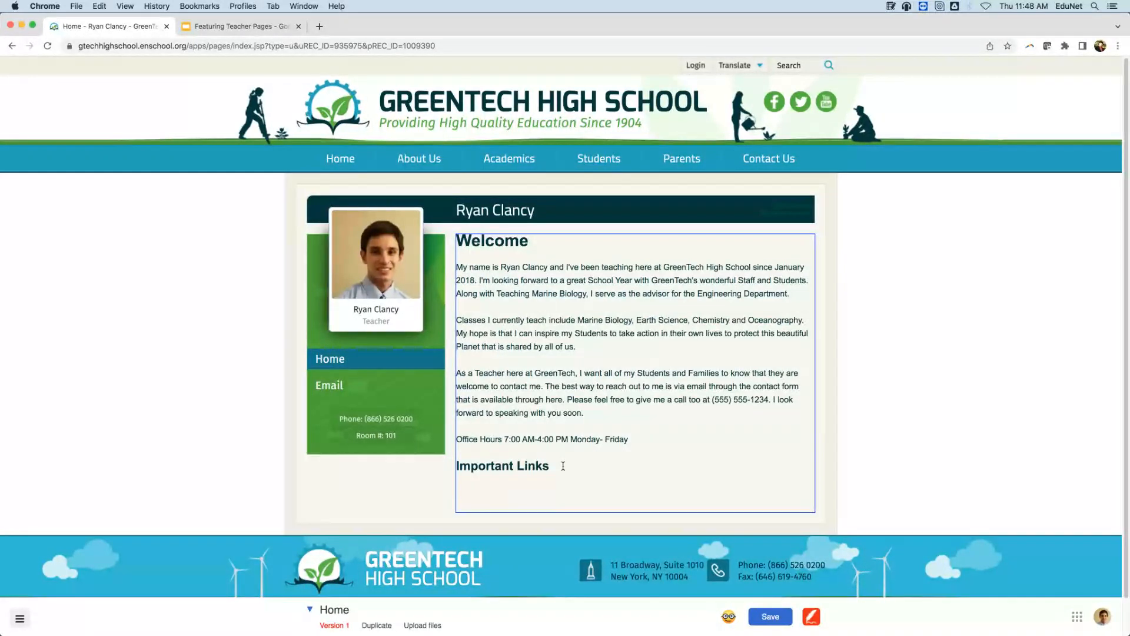
text(NOAA)
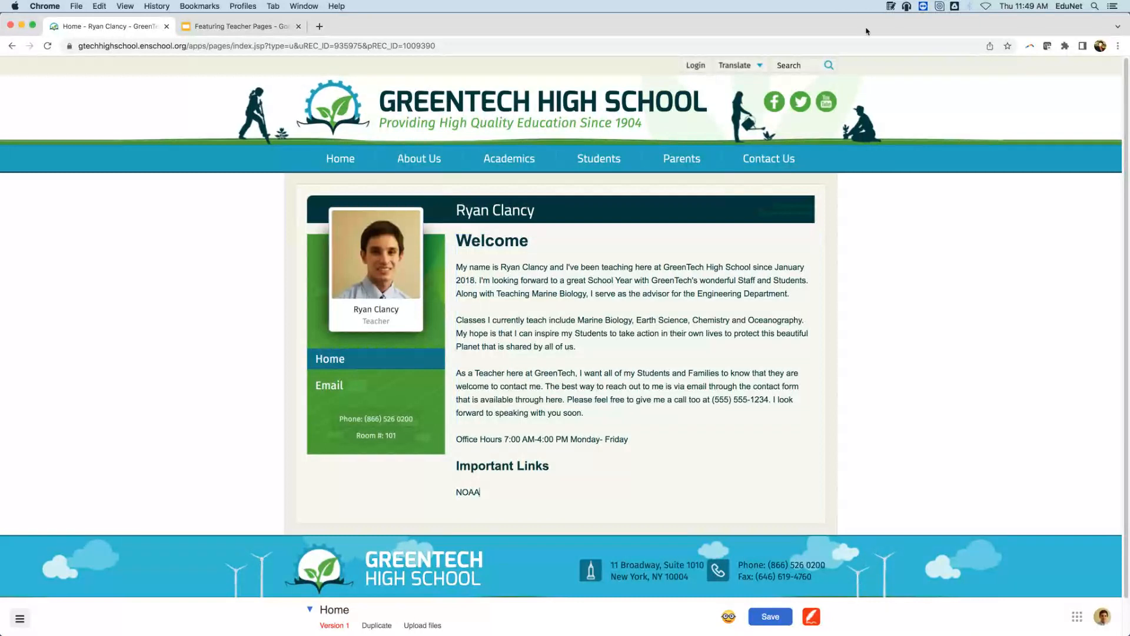
mouse_move(768, 159)
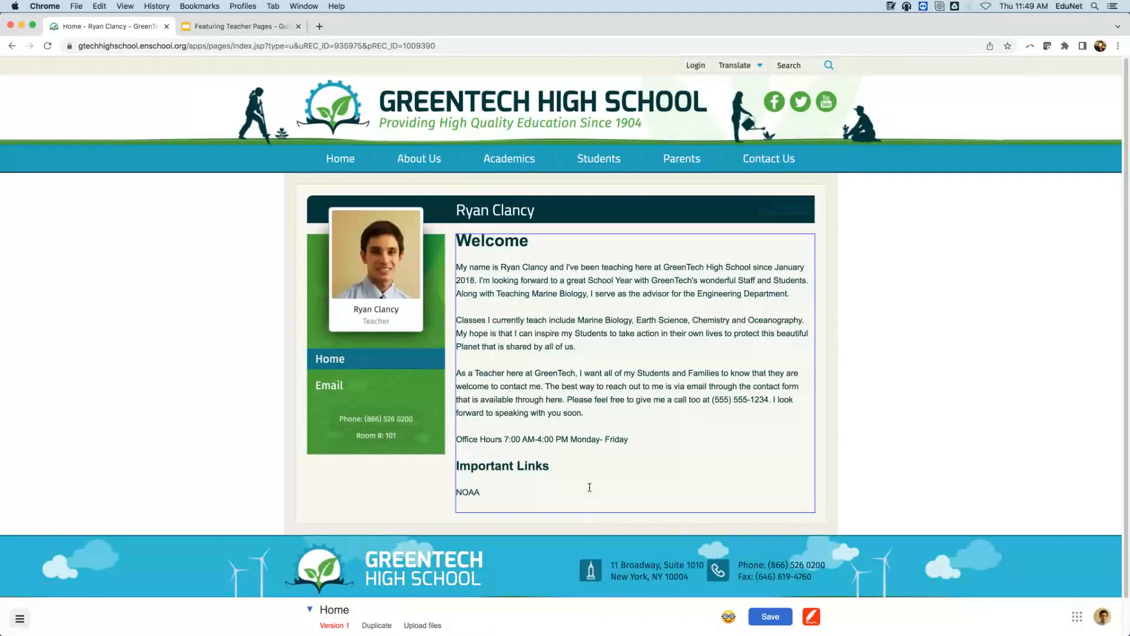
click(508, 495)
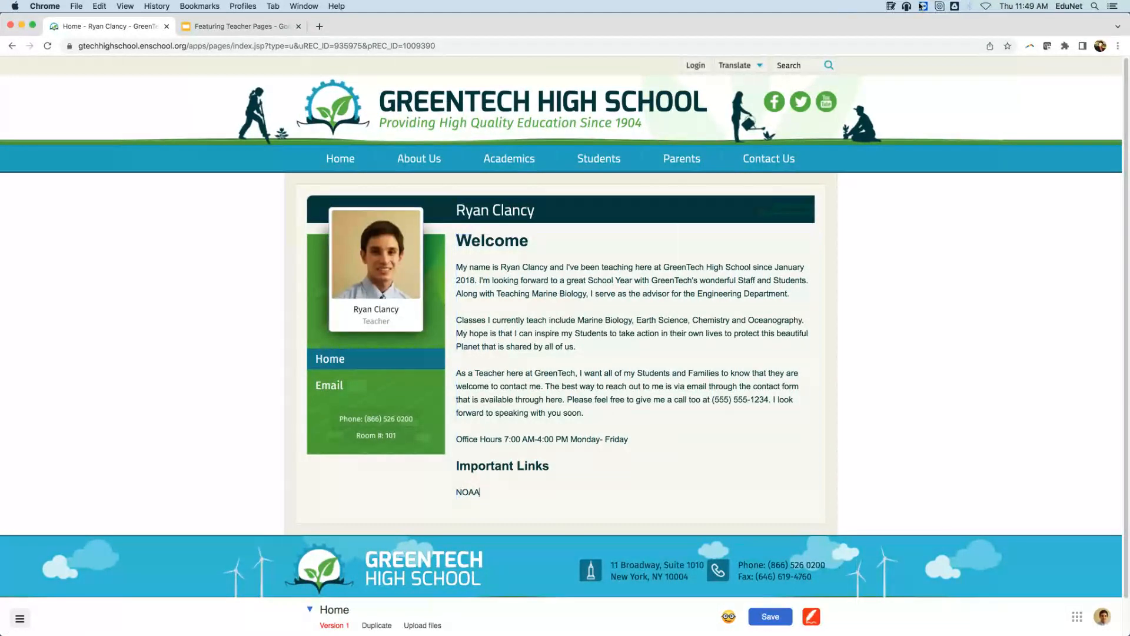
Replace 'NOAA' with 'Khan Academy' under Important Links.
click(889, 7)
scroll(869, 105, down, 3)
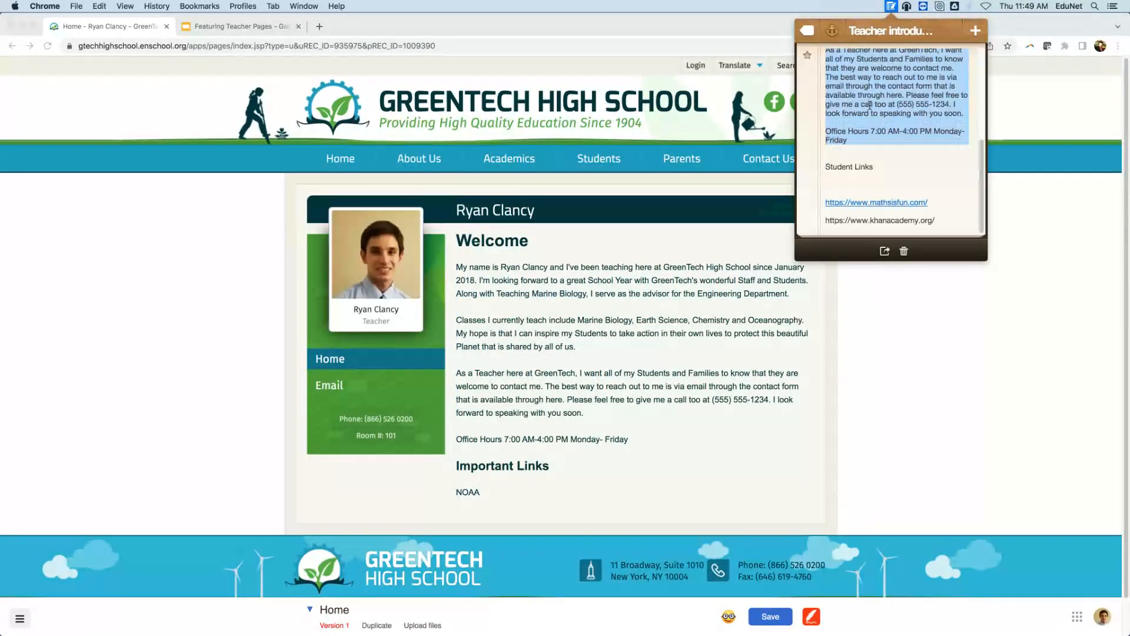
click(765, 33)
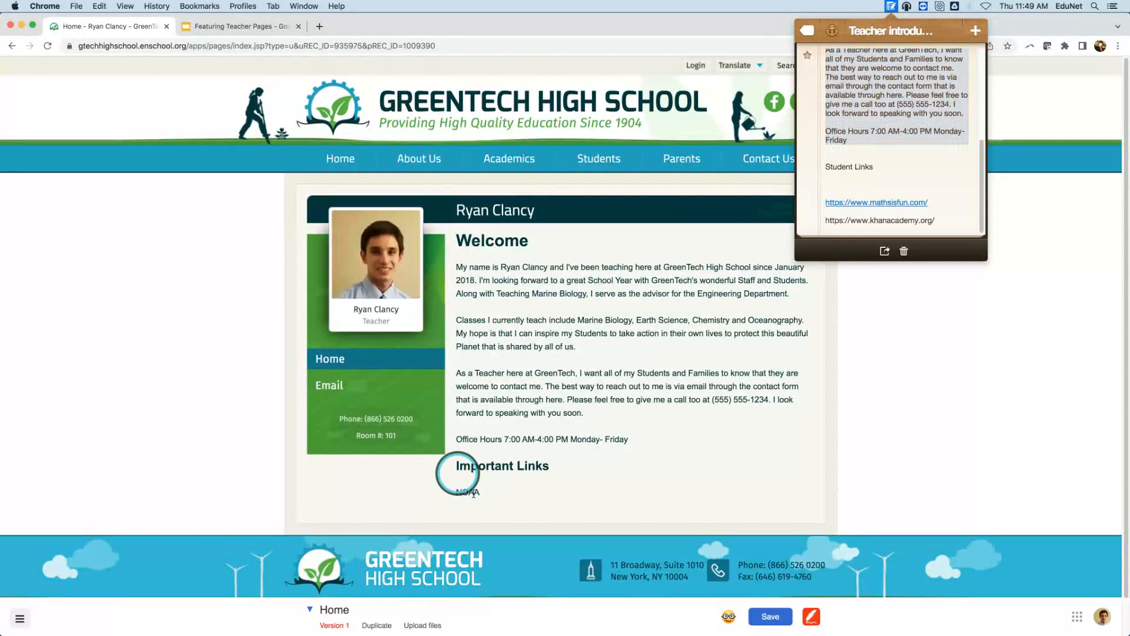
drag(492, 492, 438, 489)
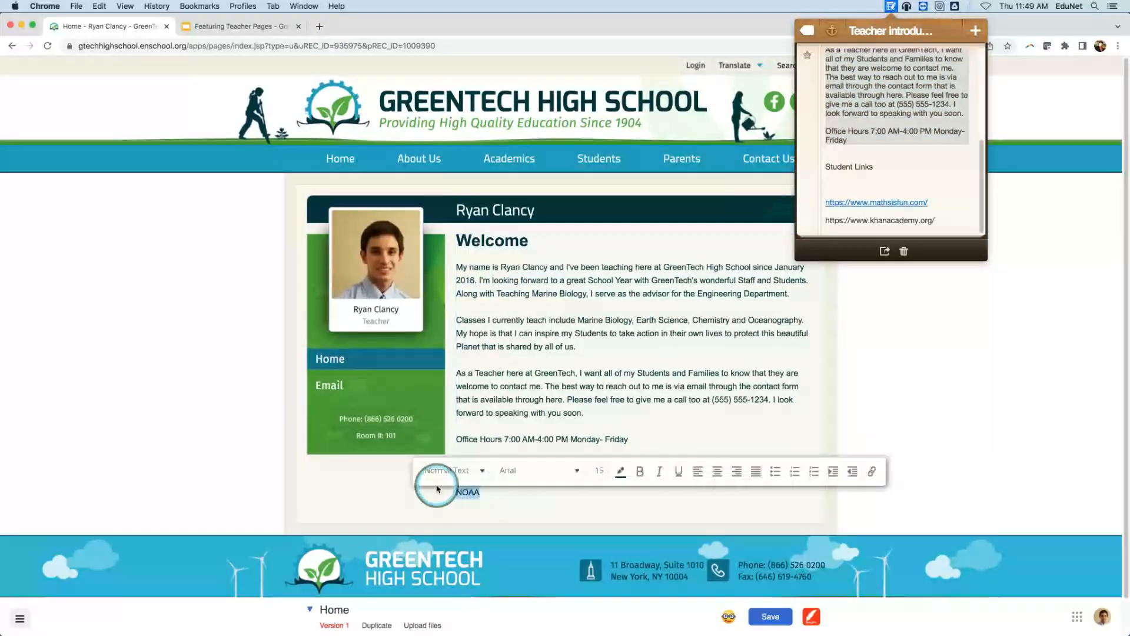
click(480, 495)
double_click(467, 493)
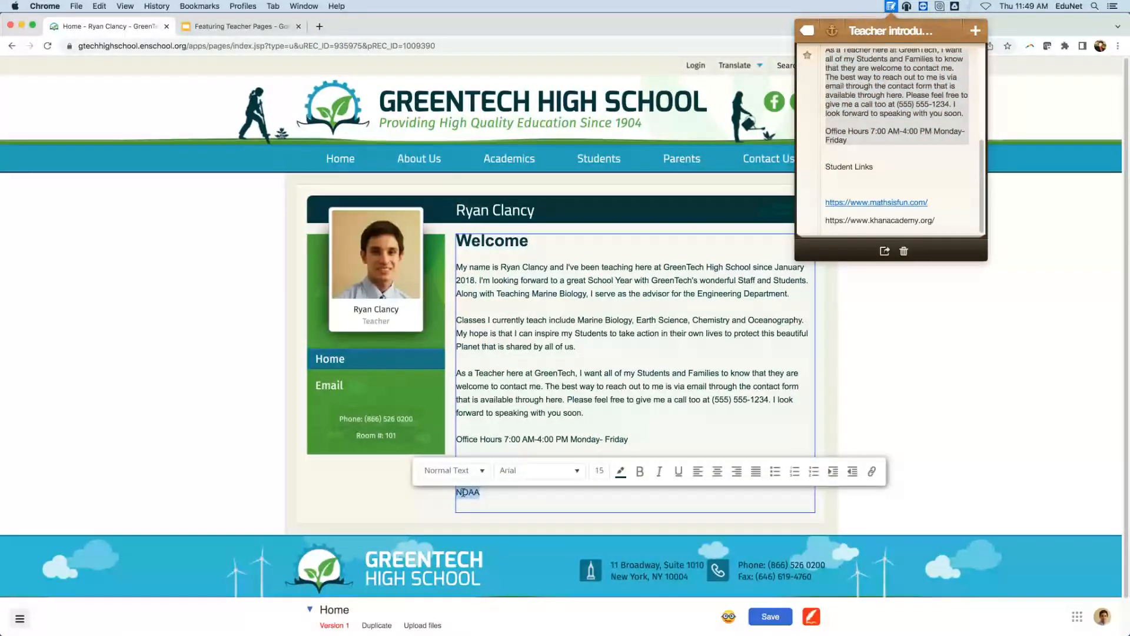
key(BackSpace)
text(Kha)
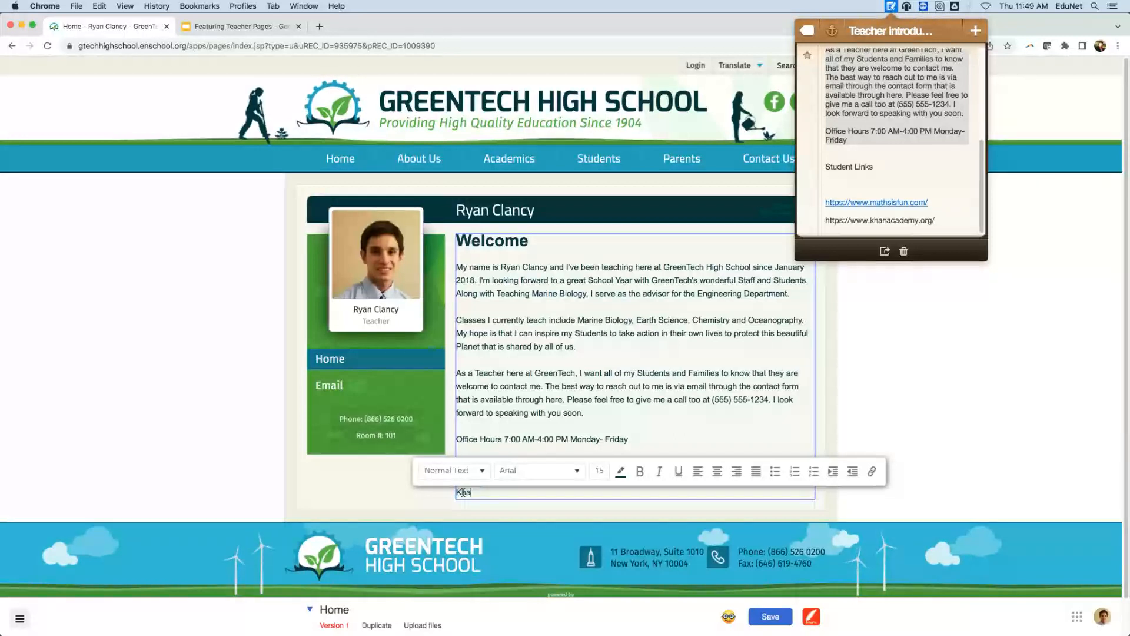
text(n Academy)
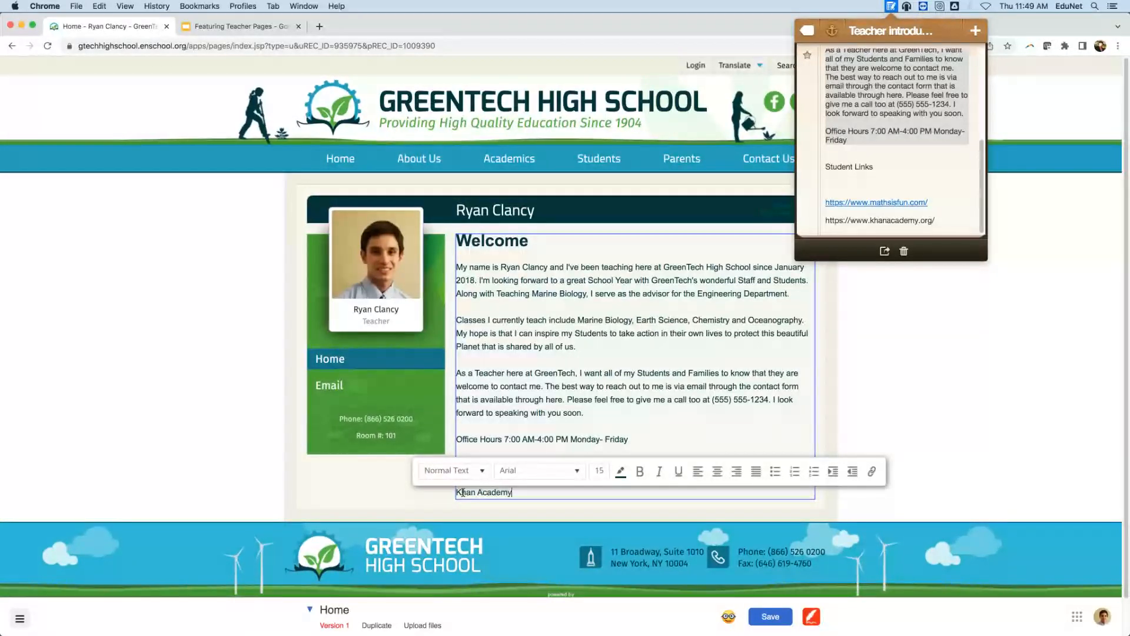
Copy the khanacademy web address from the note, then select the 'Khan Academy' text.
click(957, 224)
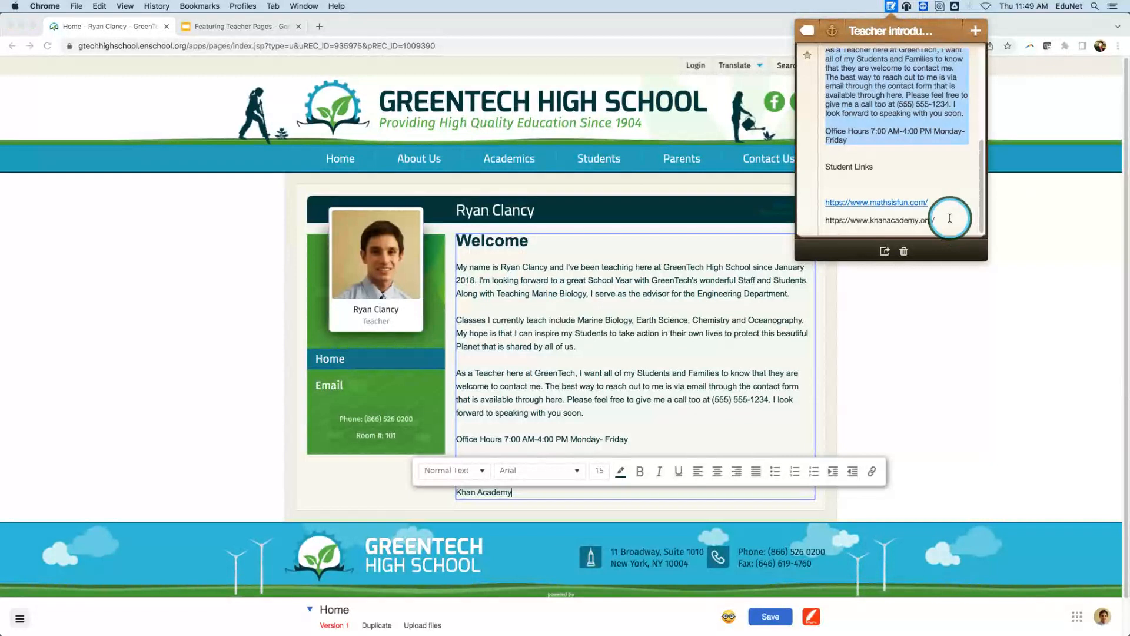
drag(948, 219, 826, 221)
key(super+c)
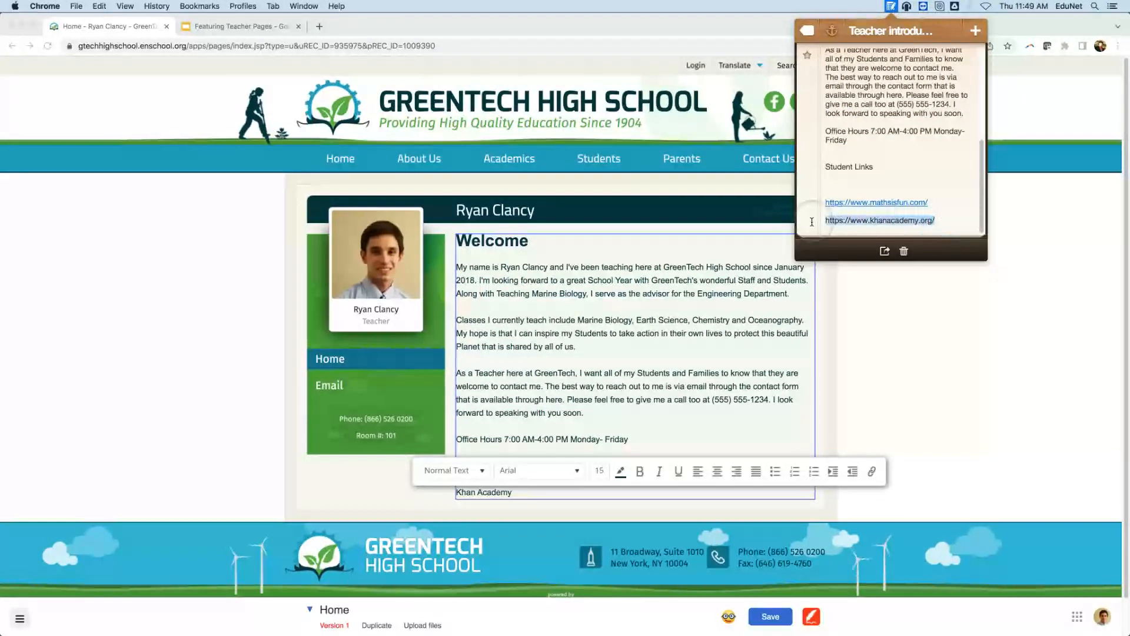
right_click(835, 224)
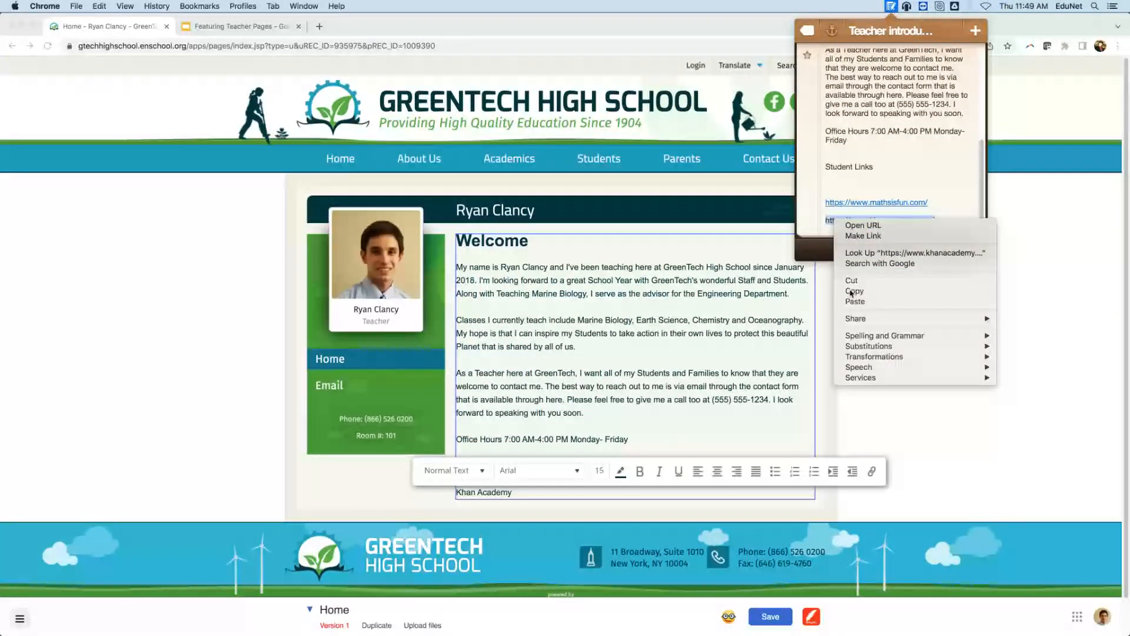
click(855, 291)
click(669, 414)
click(709, 415)
click(493, 498)
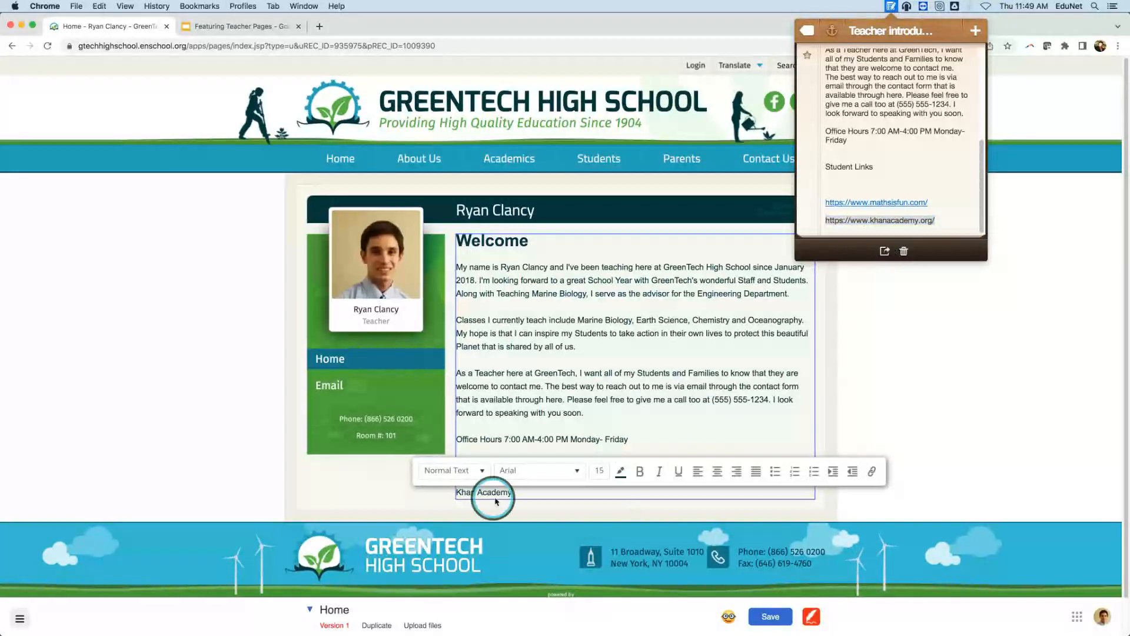
click(454, 496)
drag(456, 493, 510, 493)
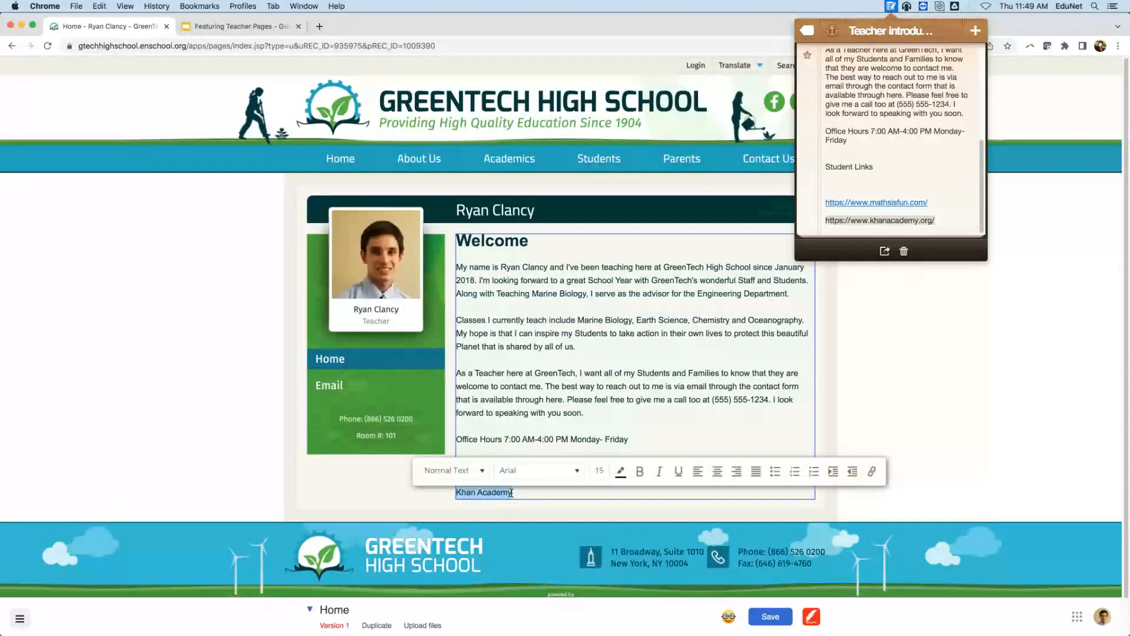
click(873, 472)
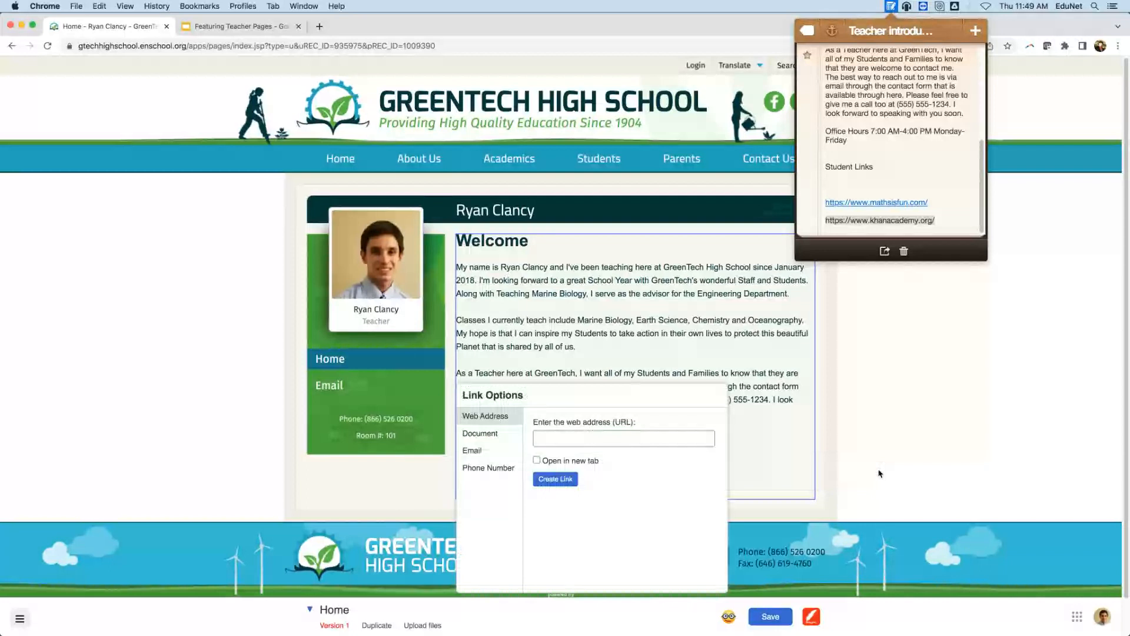
click(575, 436)
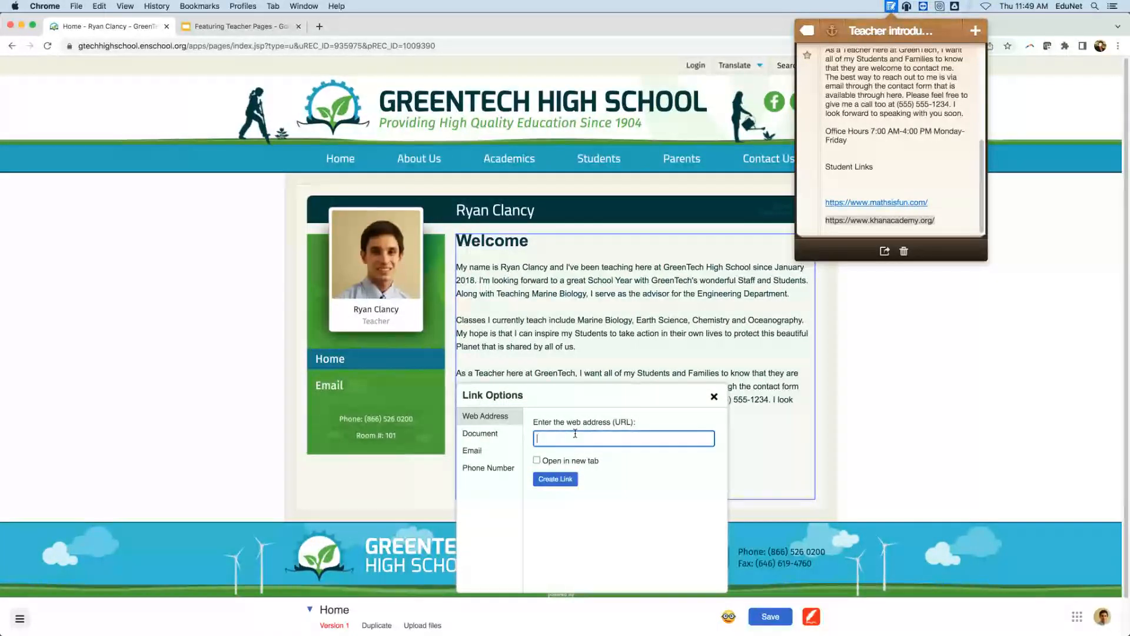
key(super+v)
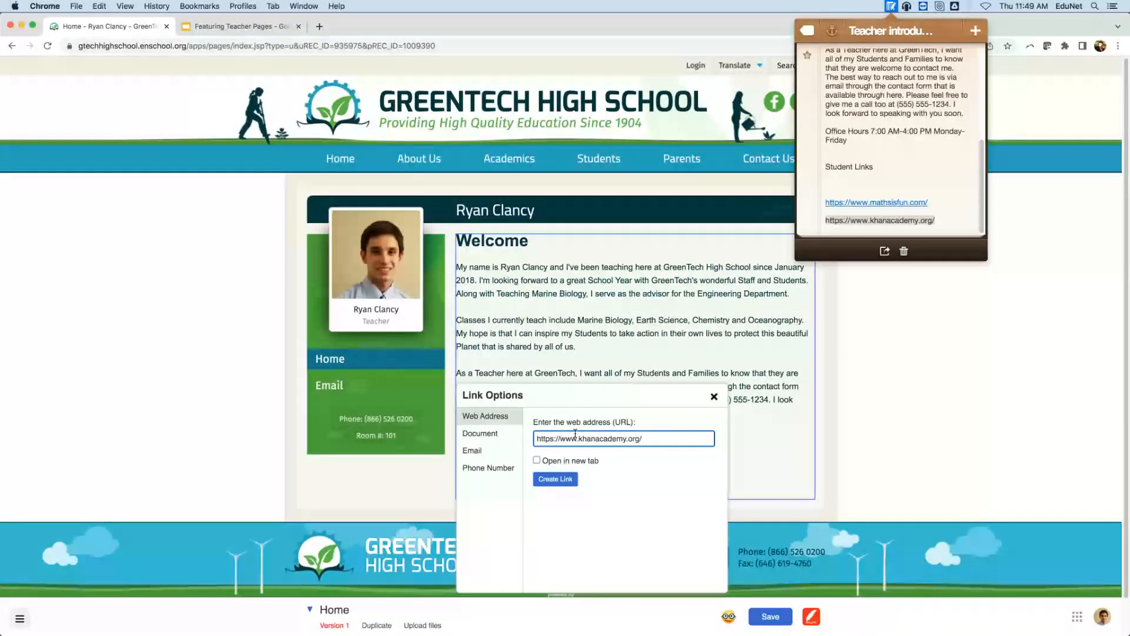
click(536, 460)
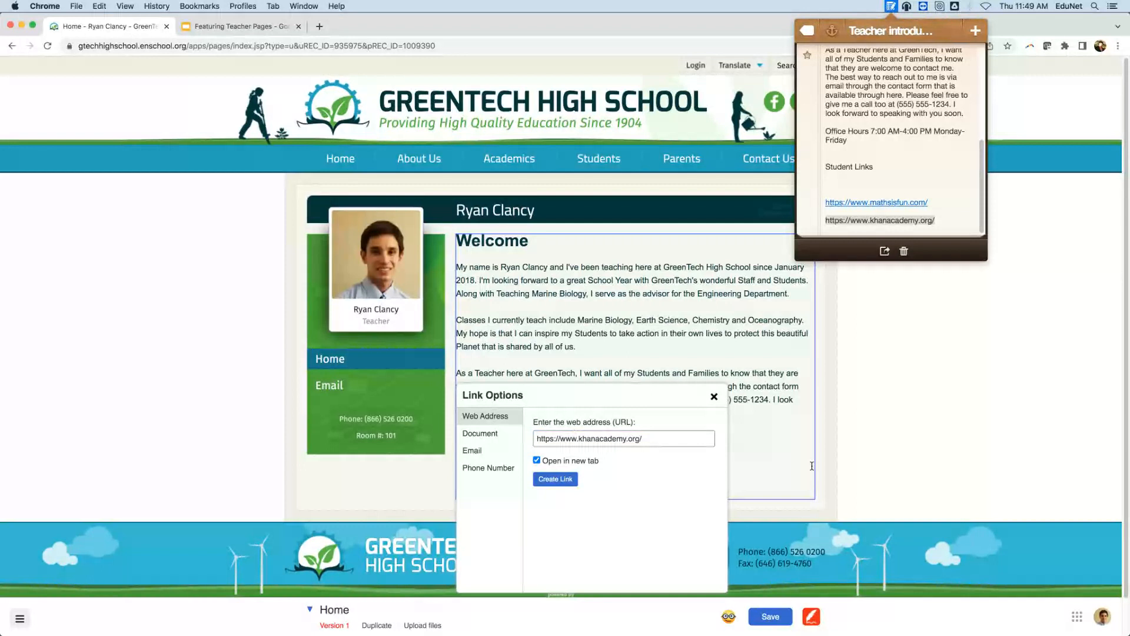
click(890, 6)
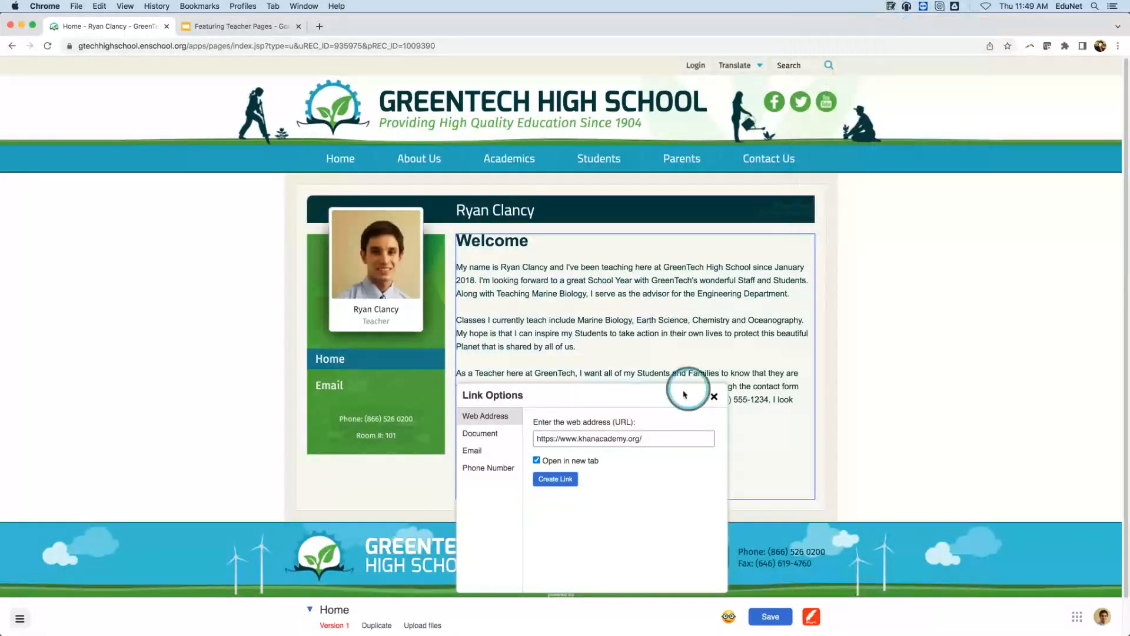
click(563, 482)
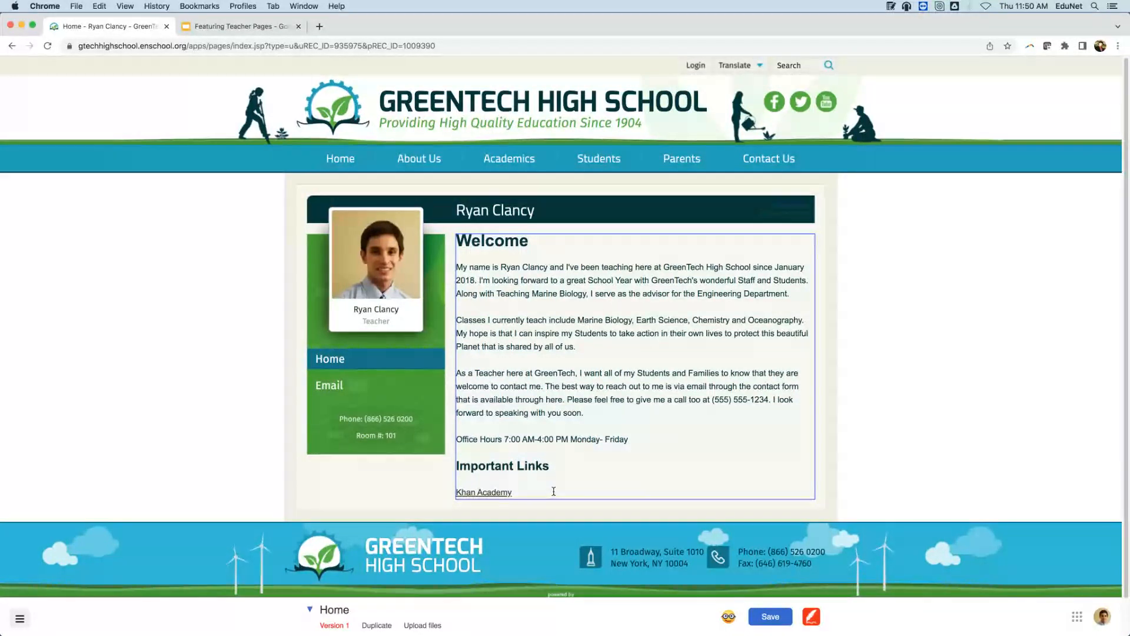
click(549, 489)
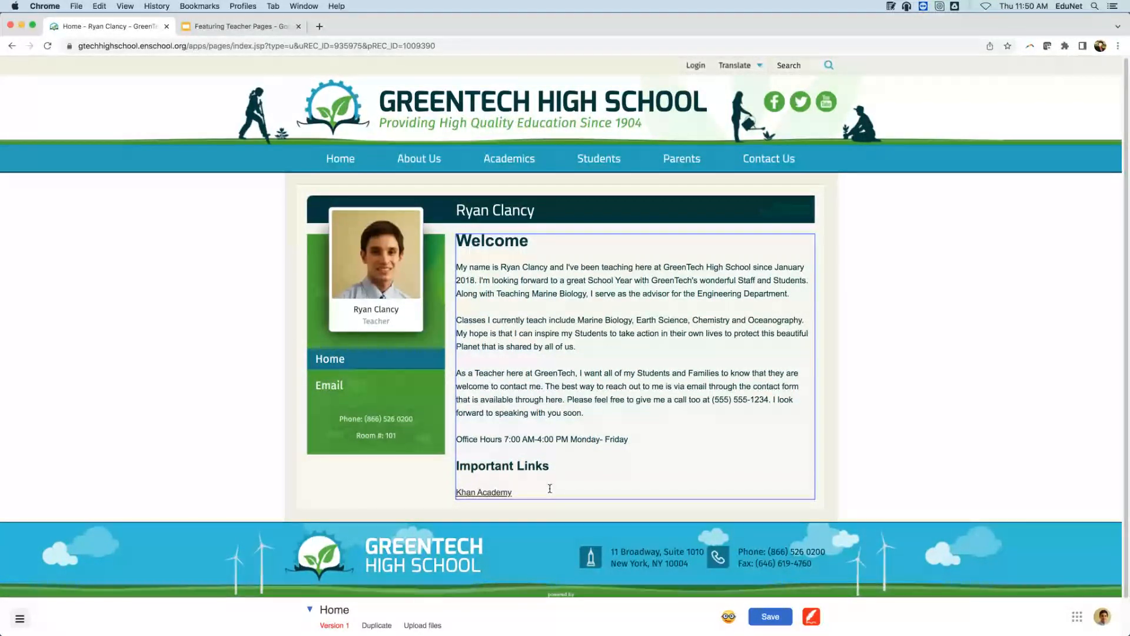
Add 'Helpful Documents' as a Heading 2 below Khan Academy, with an empty line beneath.
key(Return)
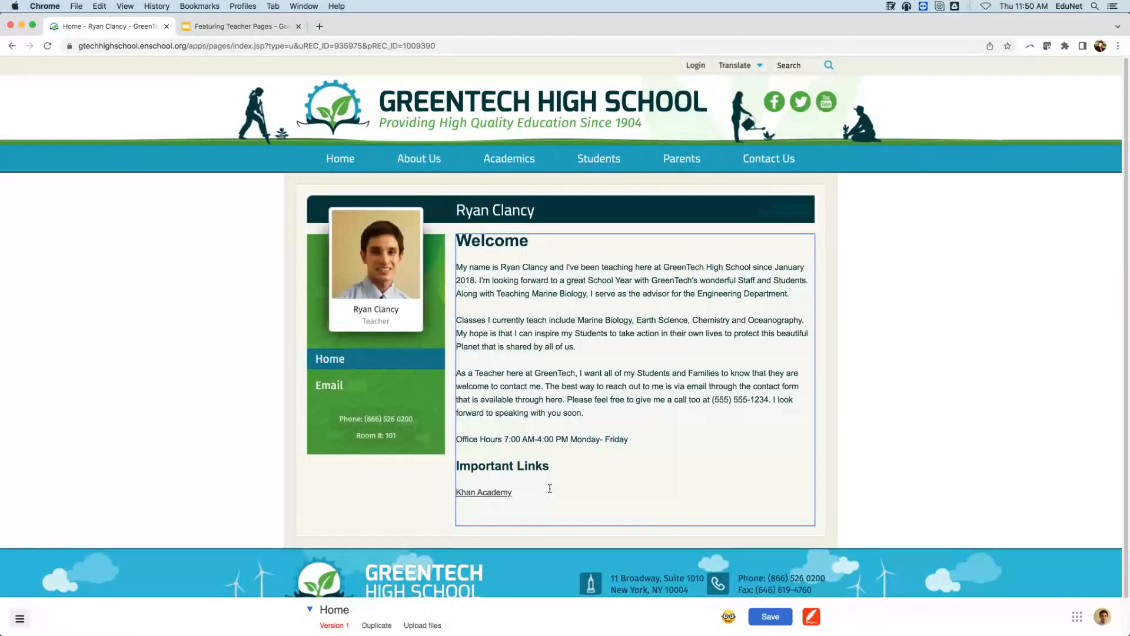
text(Help)
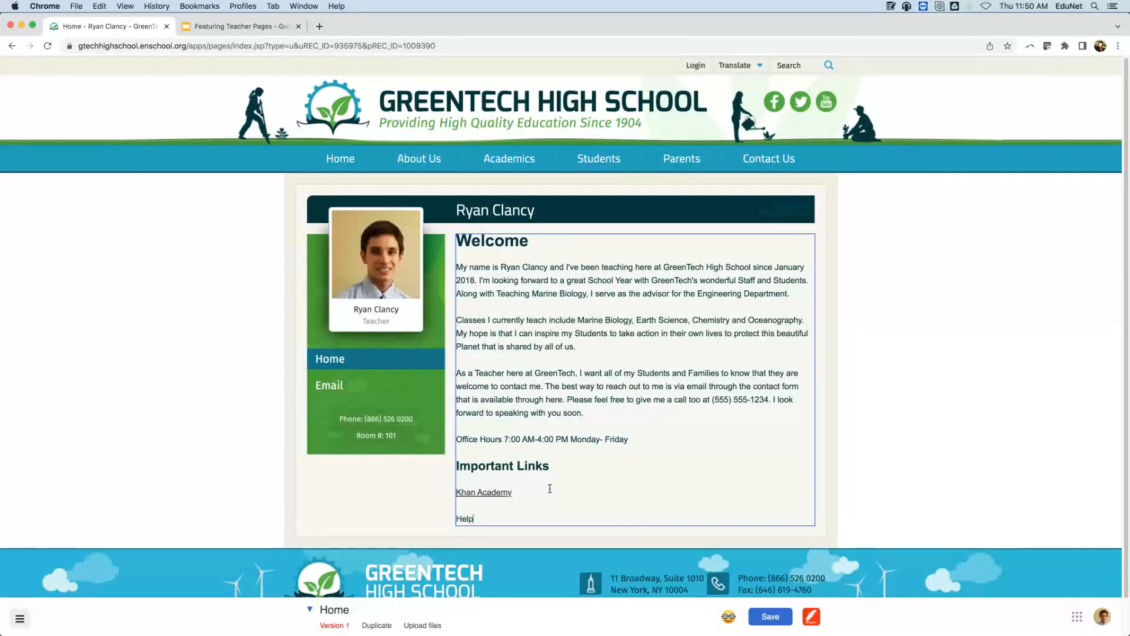
text(ful Docu)
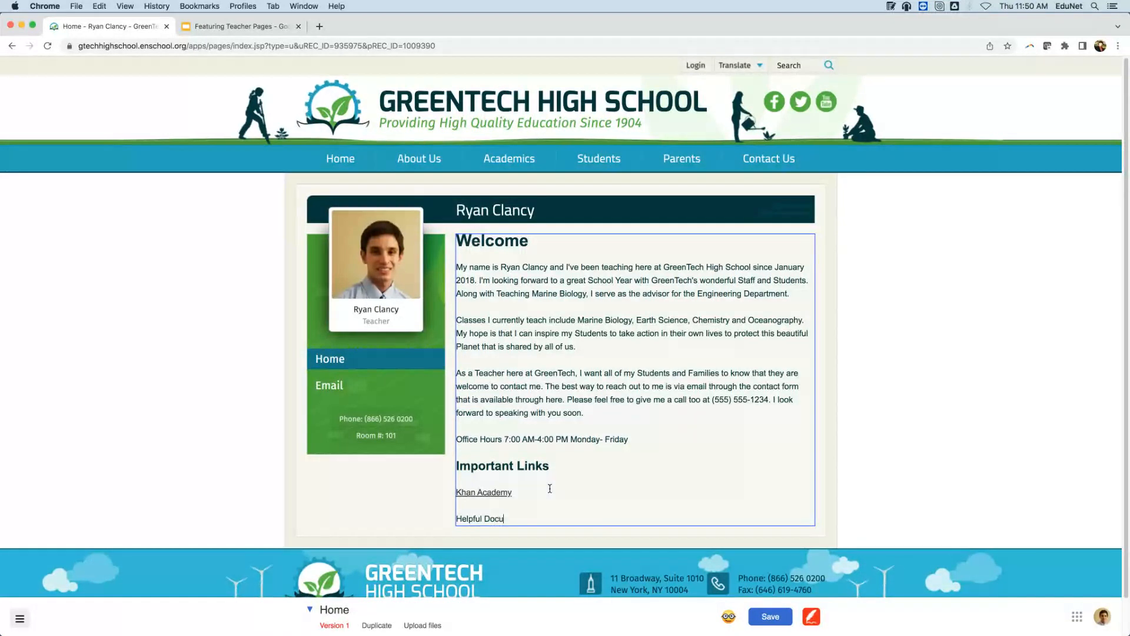
text(ments)
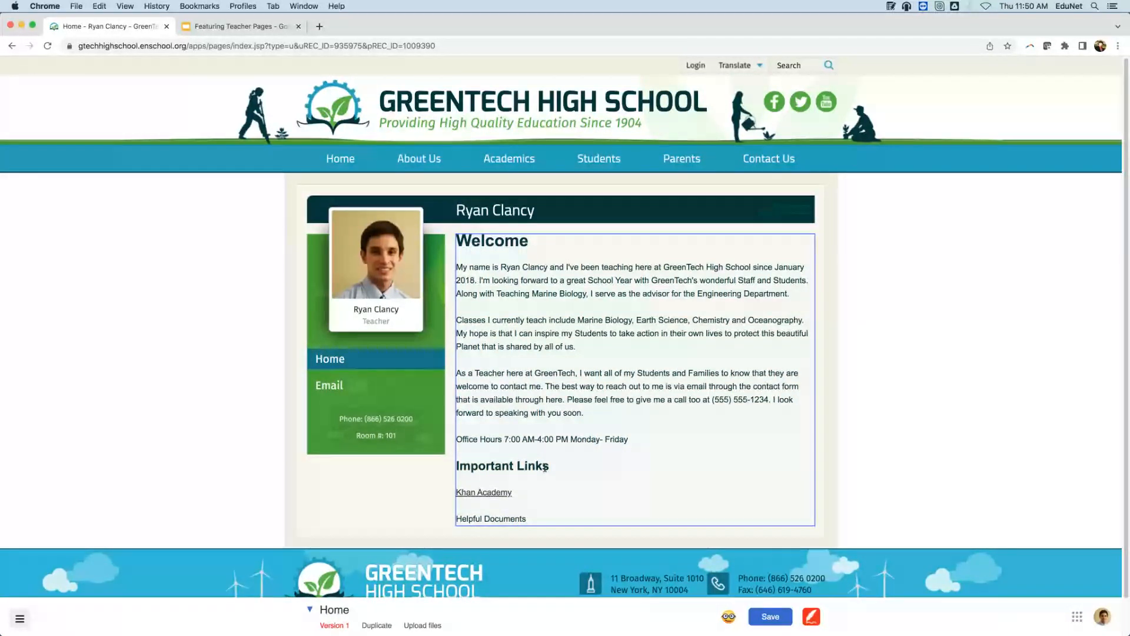
drag(526, 519, 457, 520)
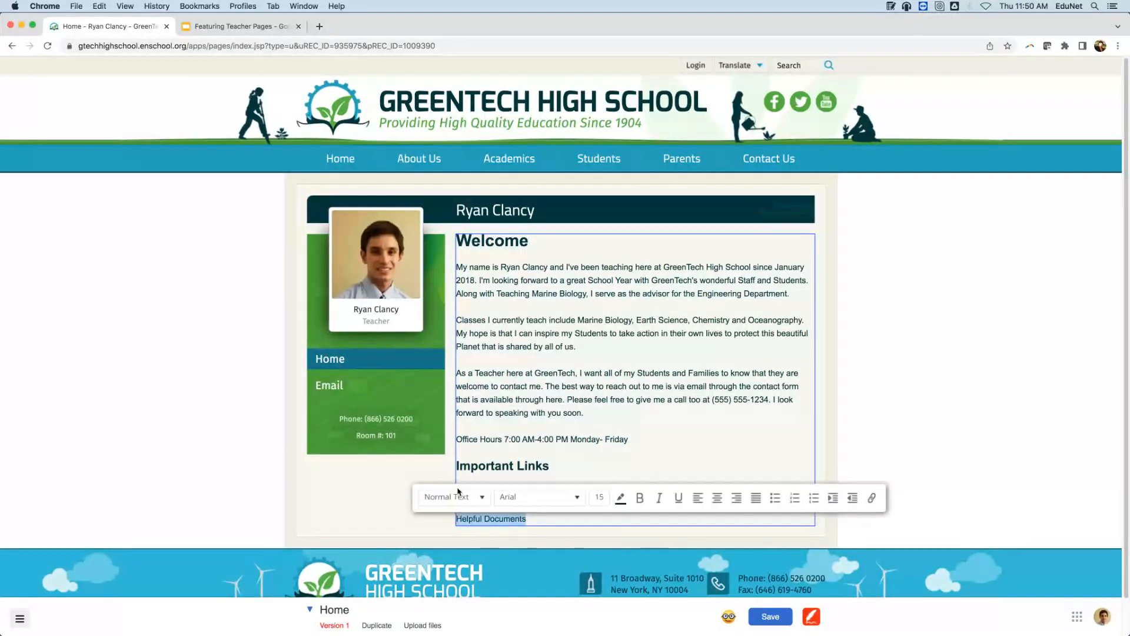
click(453, 497)
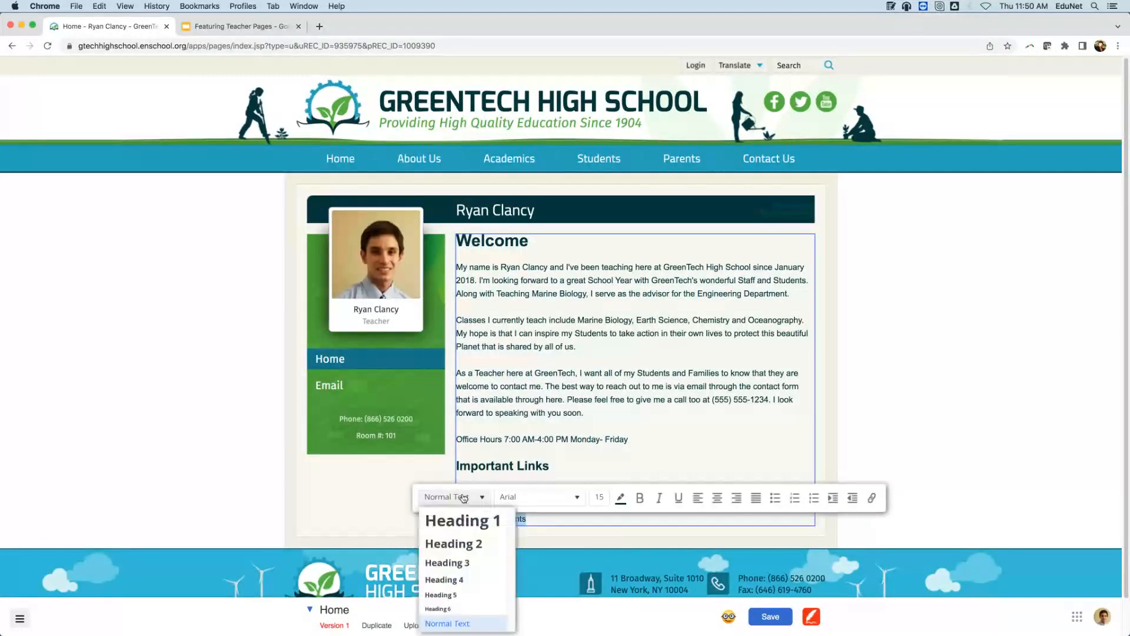
click(468, 544)
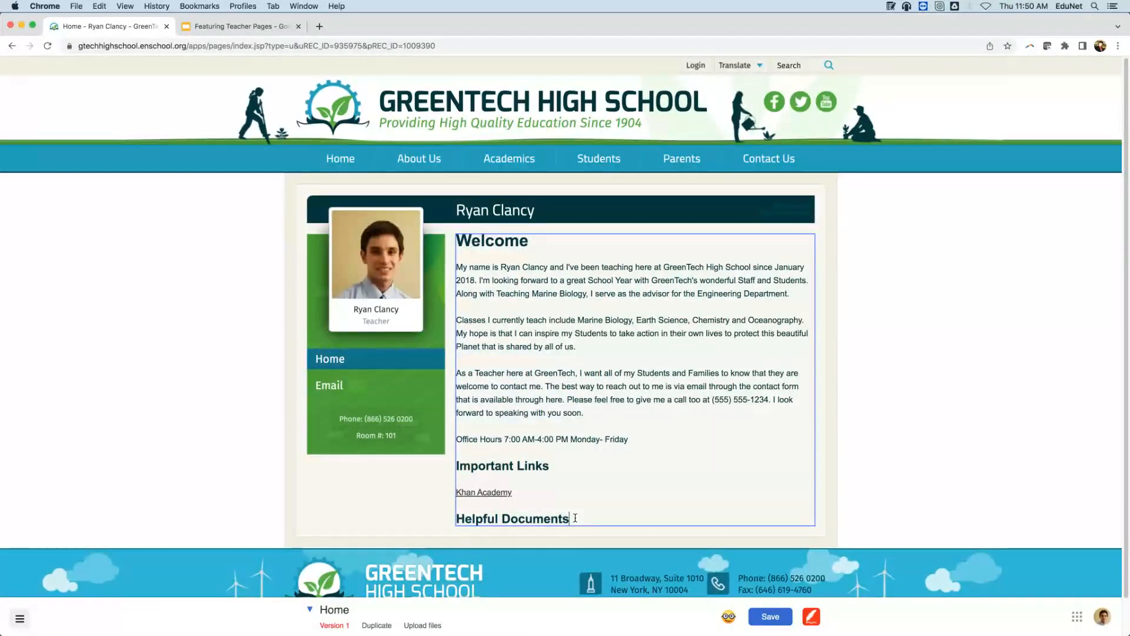
key(Return)
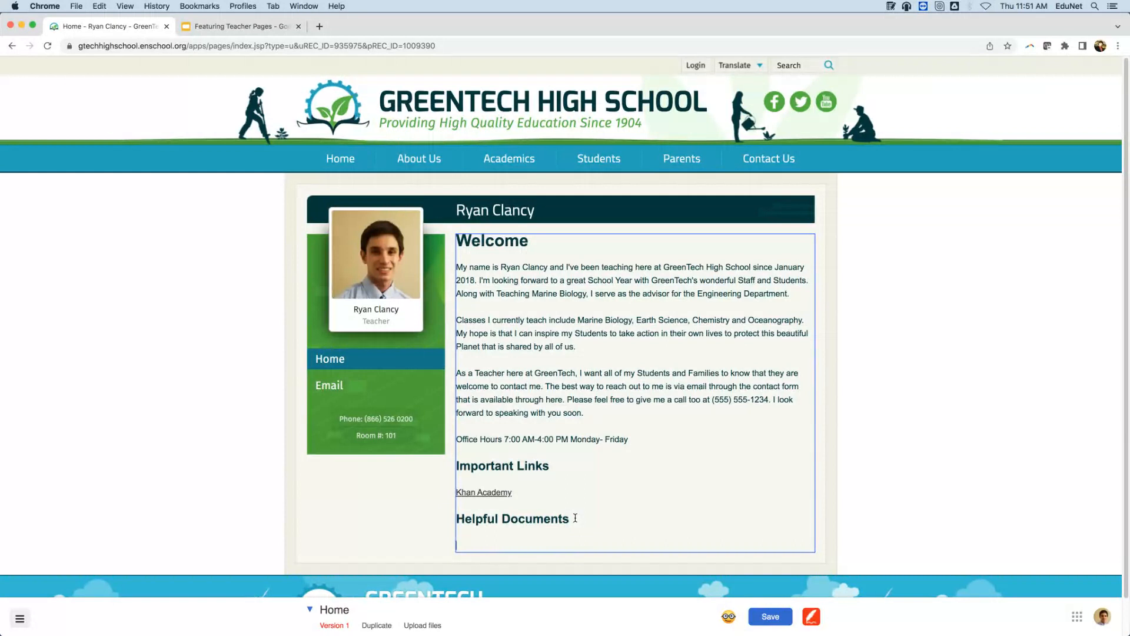
Type 'Syllabus' under Helpful Documents and bring up Finder to find the file.
text(Syllabus)
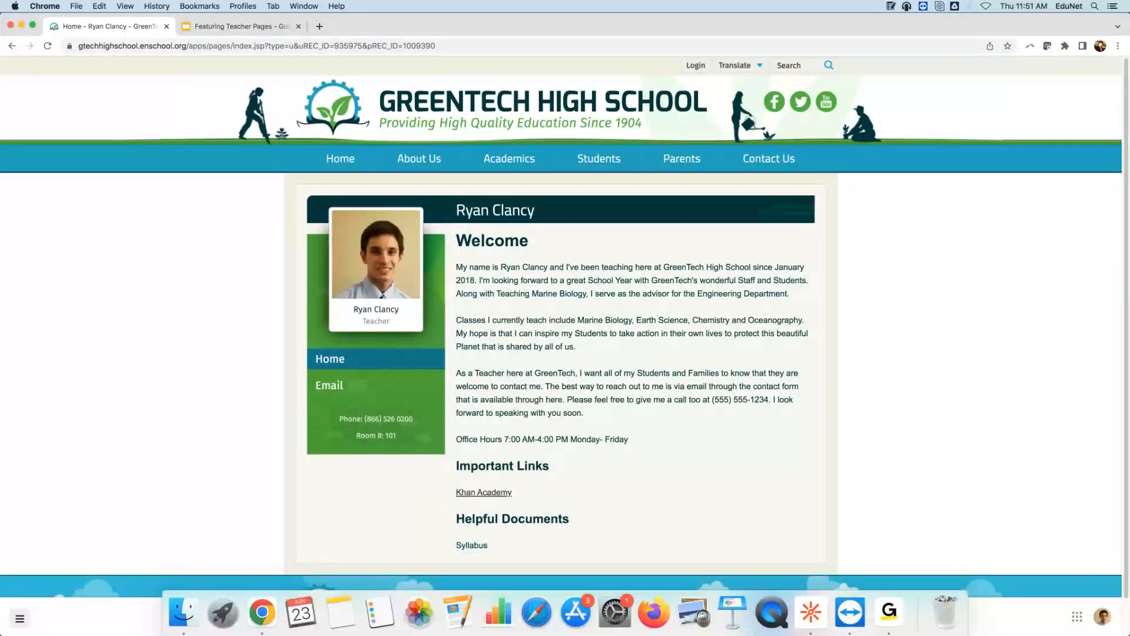
click(172, 615)
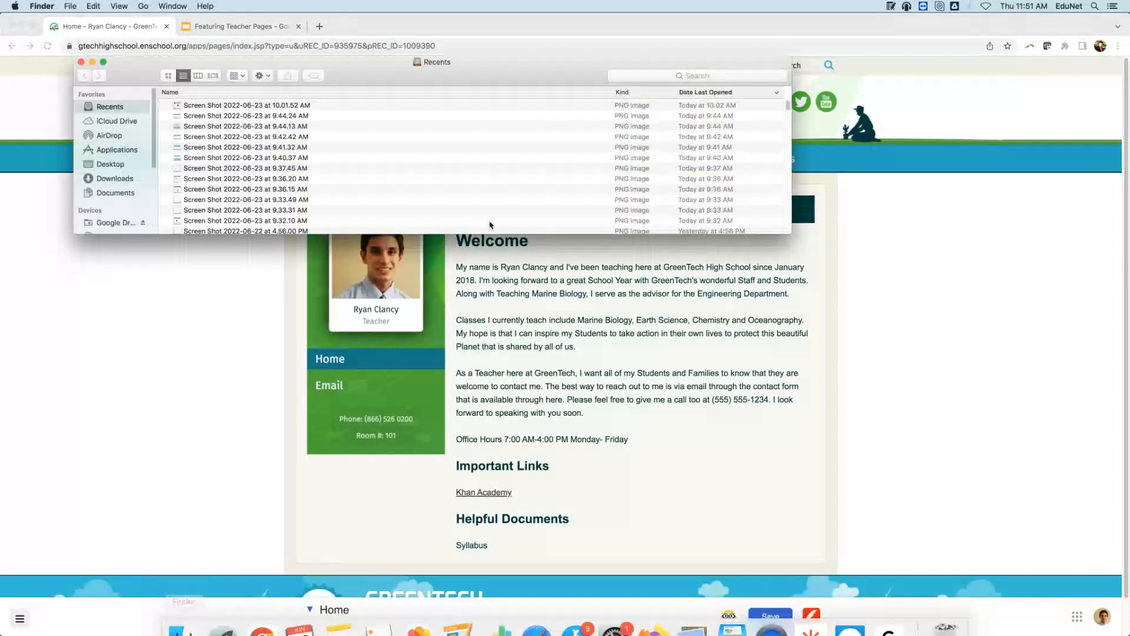
Search Finder's recent files for 'Syllabus', then go back to the page editor.
click(702, 76)
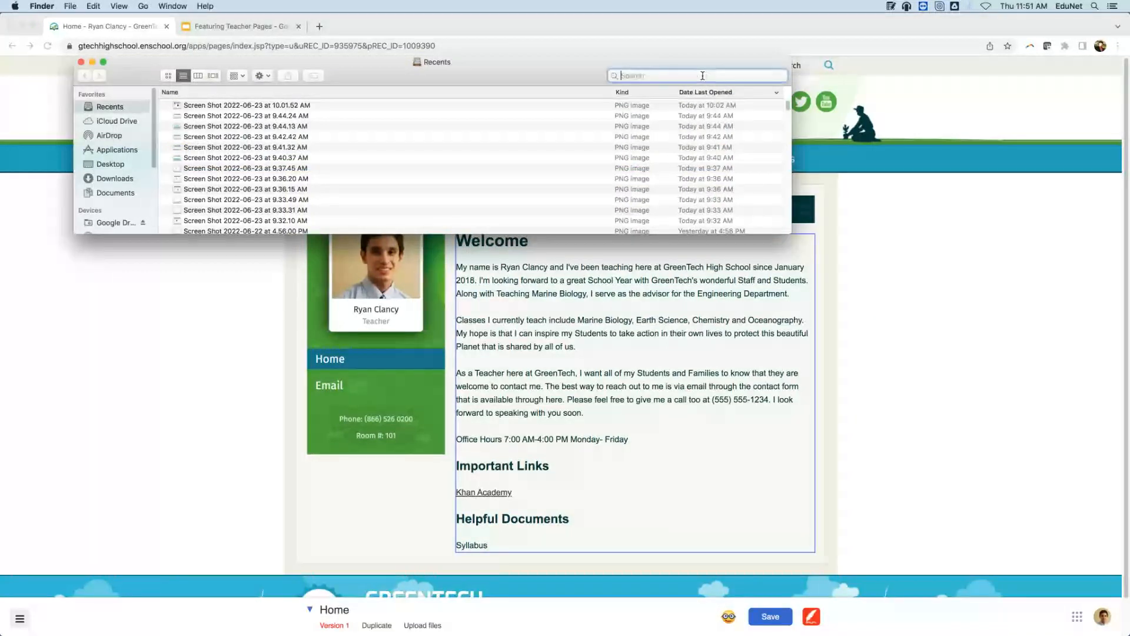
text(Syllabus)
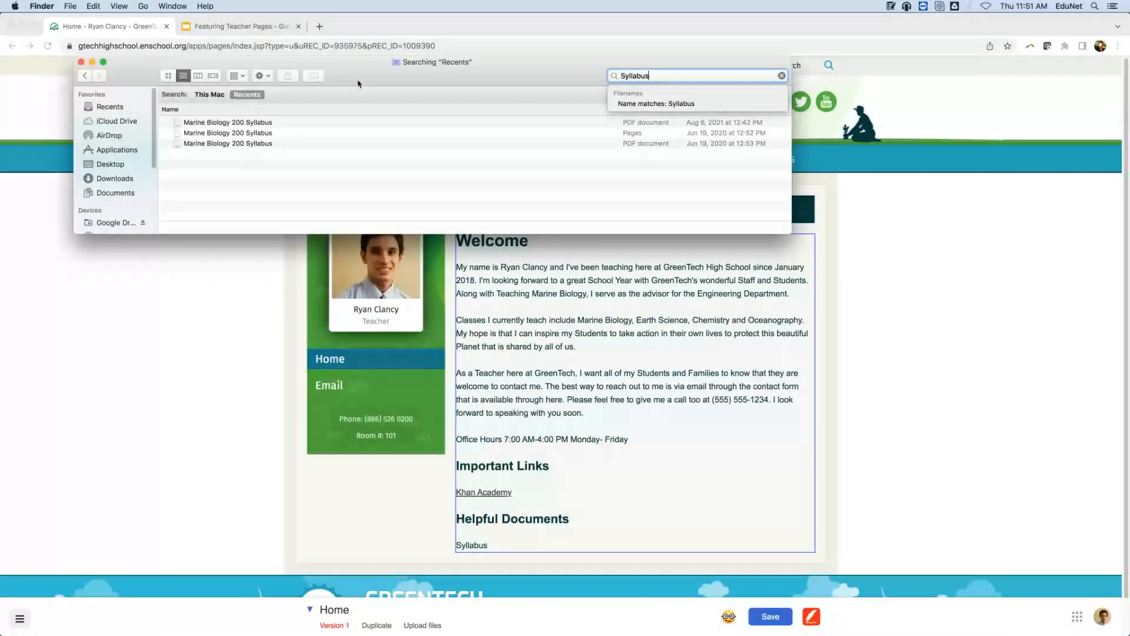
click(508, 537)
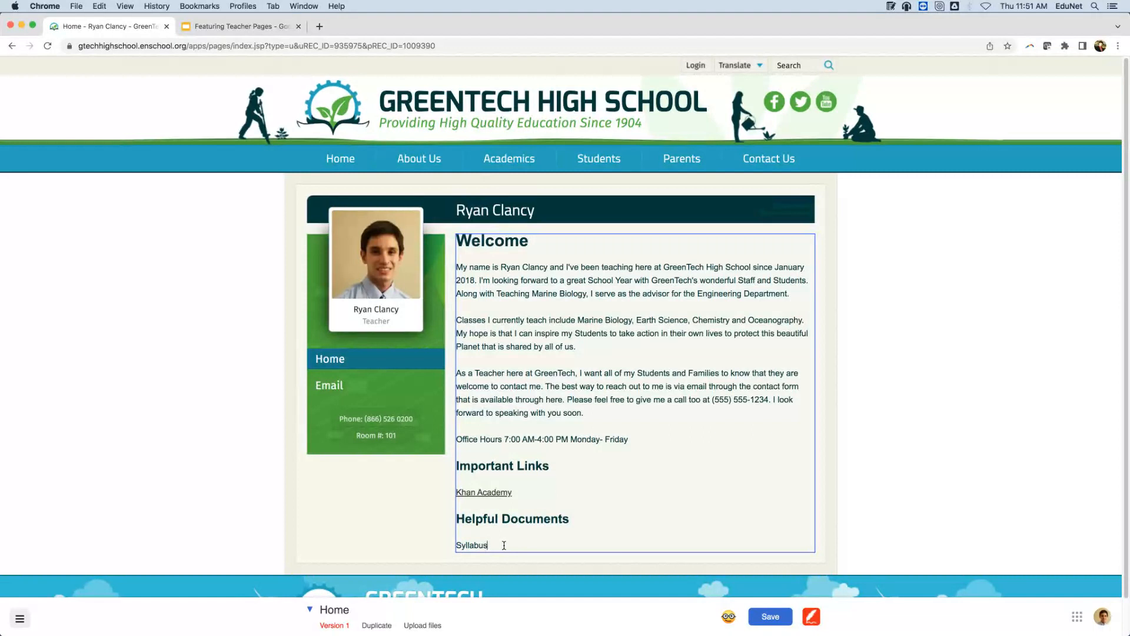
Link 'Syllabus' to the uploaded Marine Biology 200 Syllabus PDF document.
drag(488, 545, 458, 542)
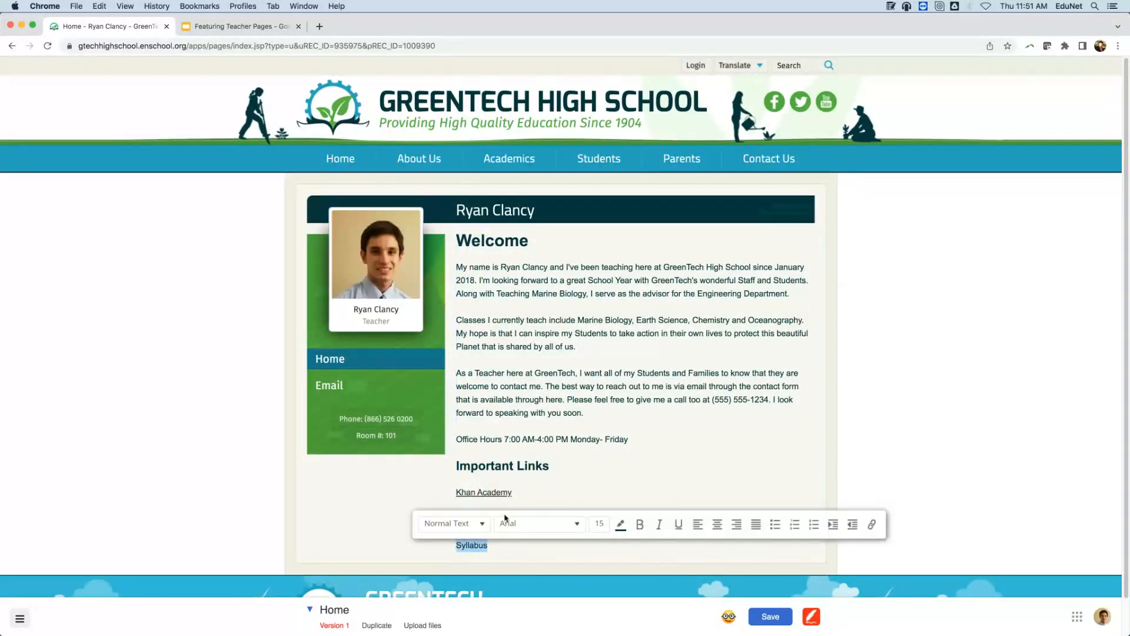
click(873, 525)
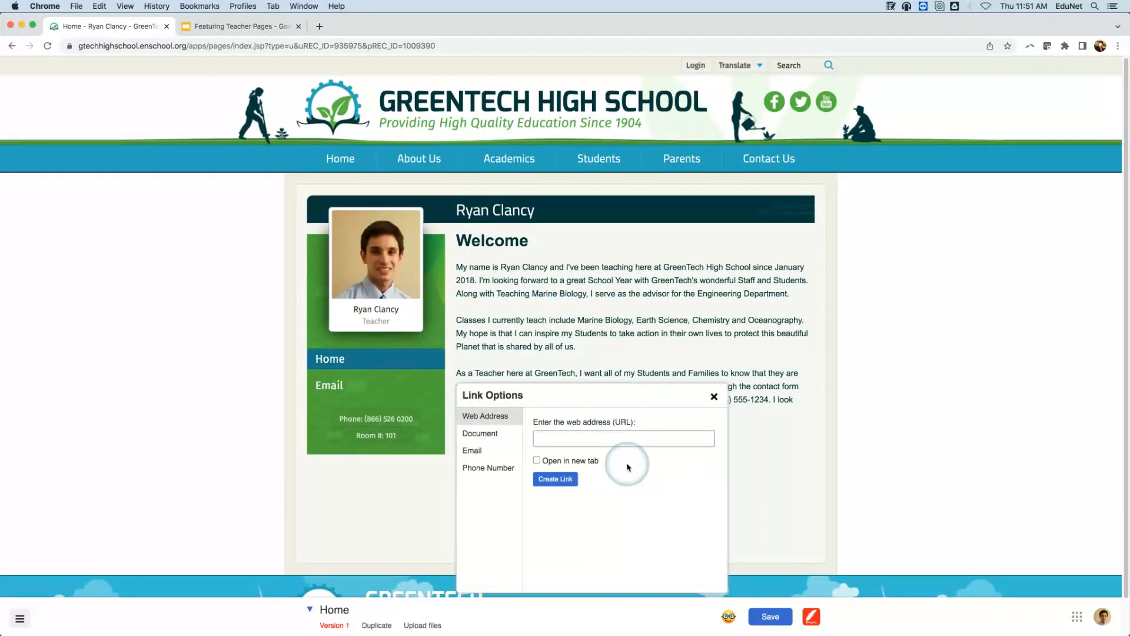
click(480, 433)
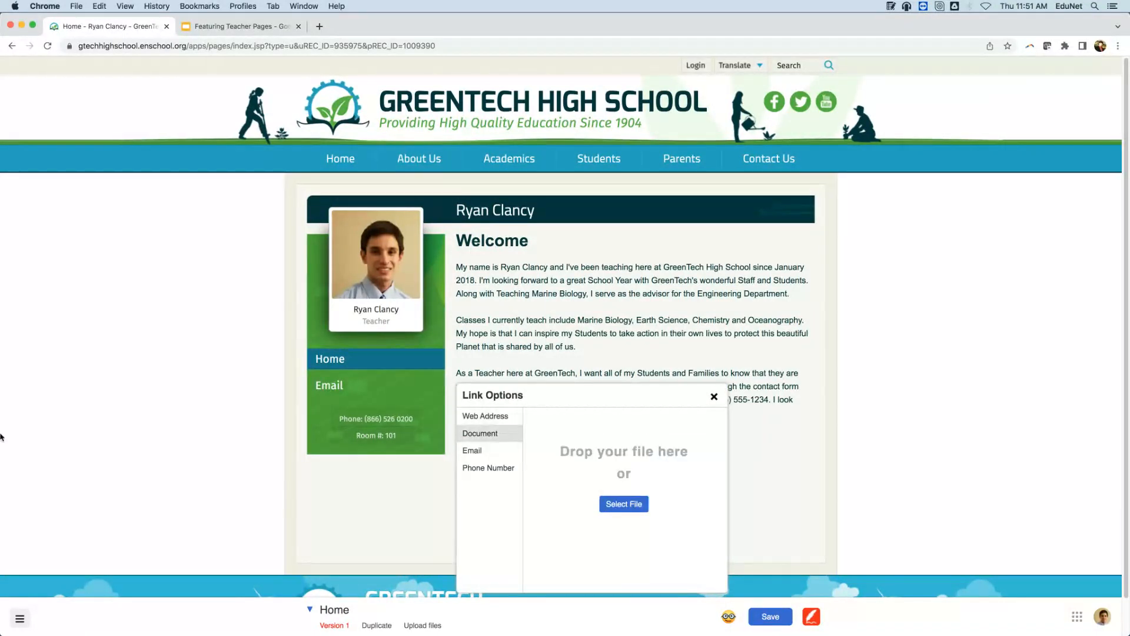
mouse_move(236, 633)
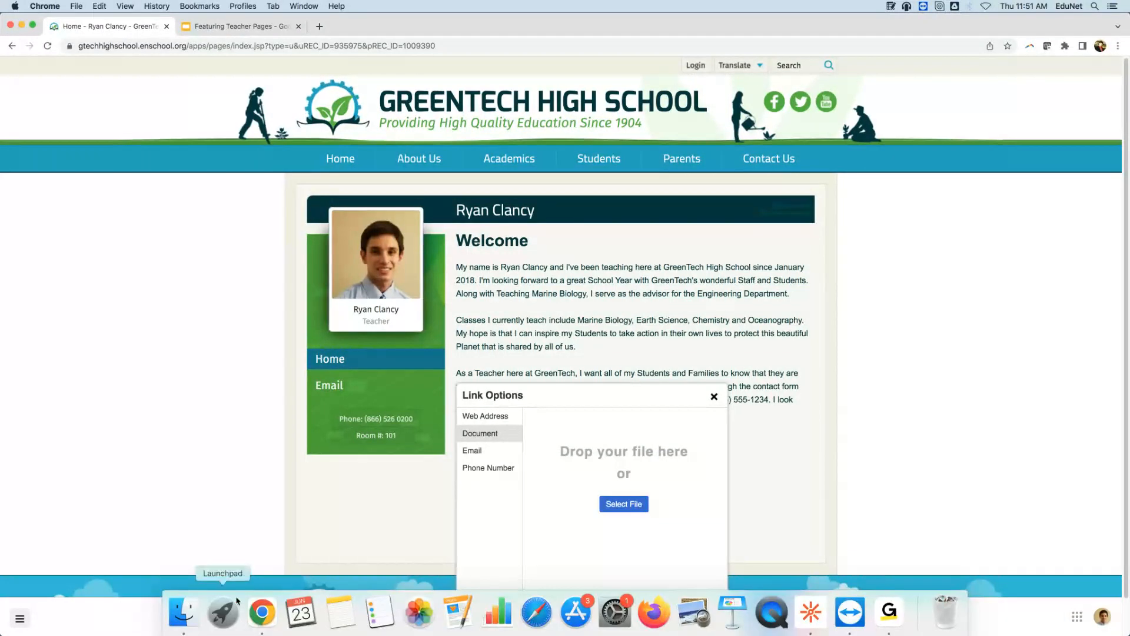
click(184, 612)
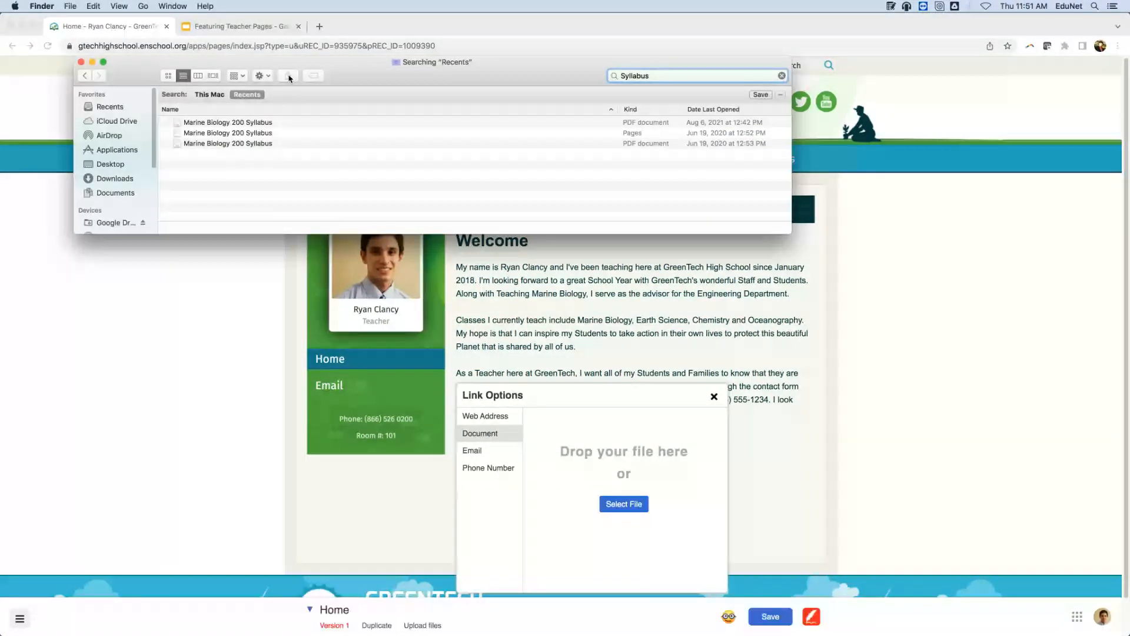
click(216, 123)
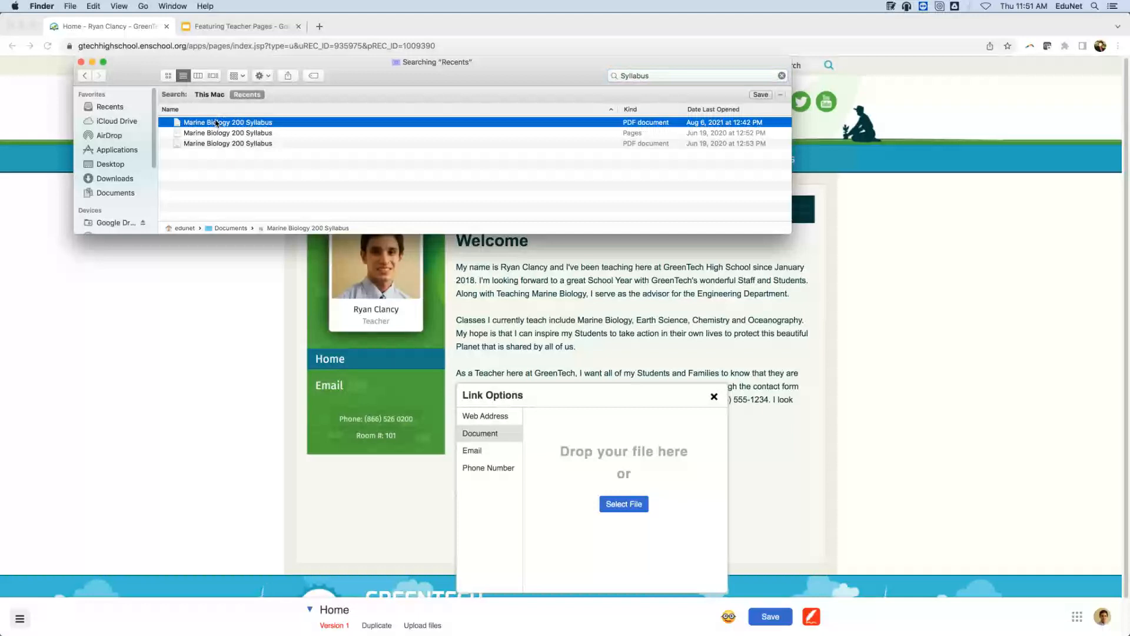
drag(217, 123, 598, 465)
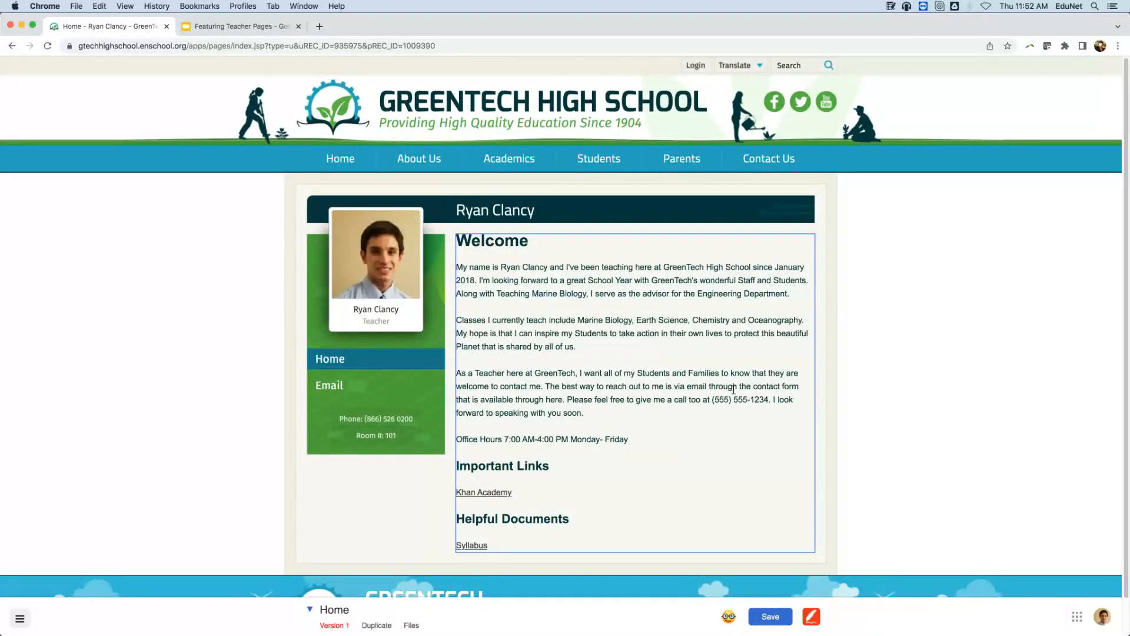
Inspect the Syllabus and Khan Academy links, then close the welcome text block editor.
click(675, 556)
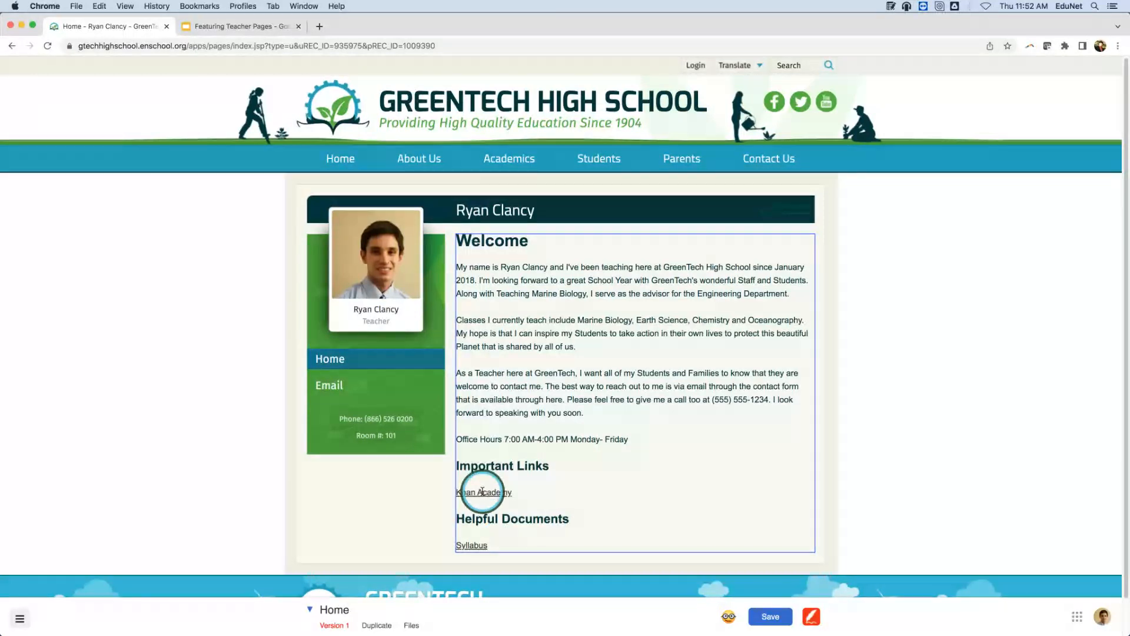
double_click(470, 545)
click(474, 494)
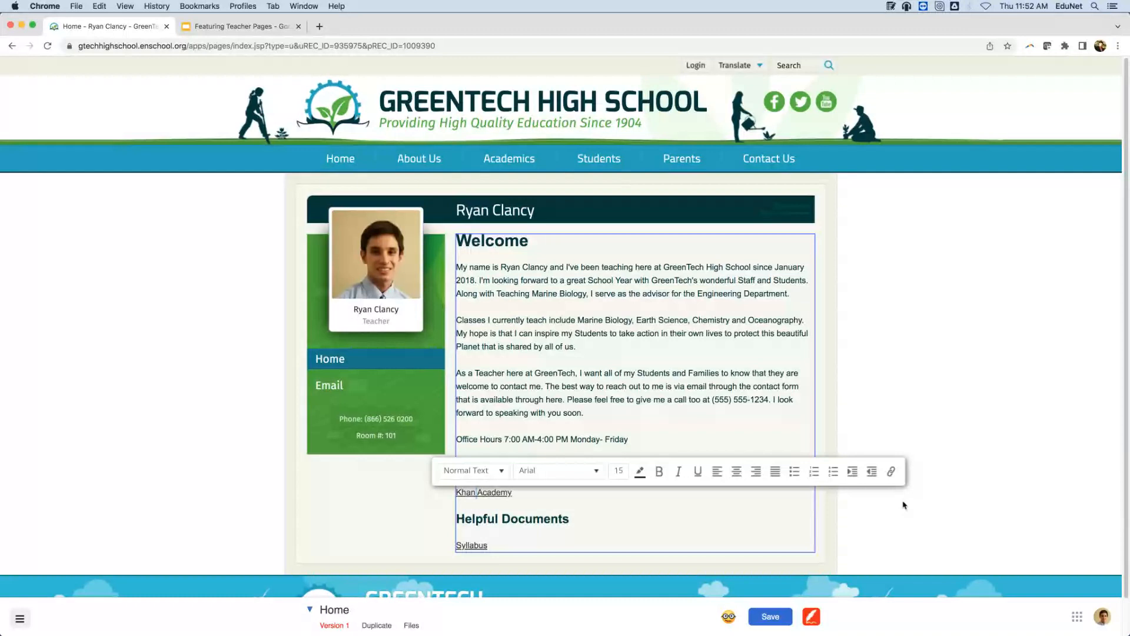
click(627, 563)
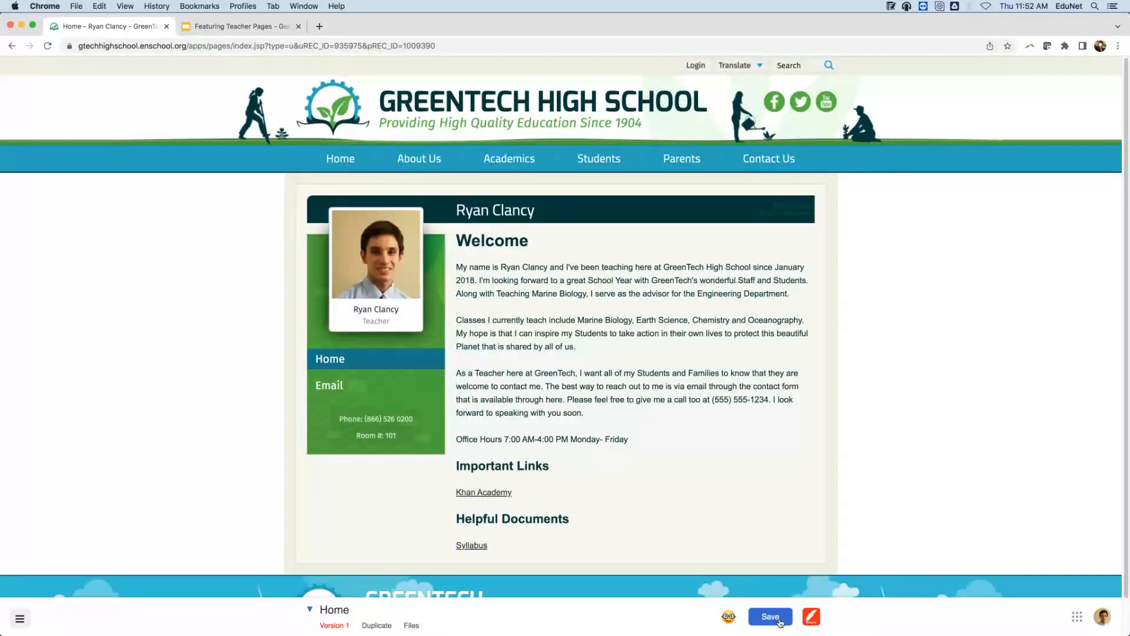
Save the page, preview the Marine Biology 200 Syllabus PDF, close it and resume editing.
click(779, 621)
click(811, 616)
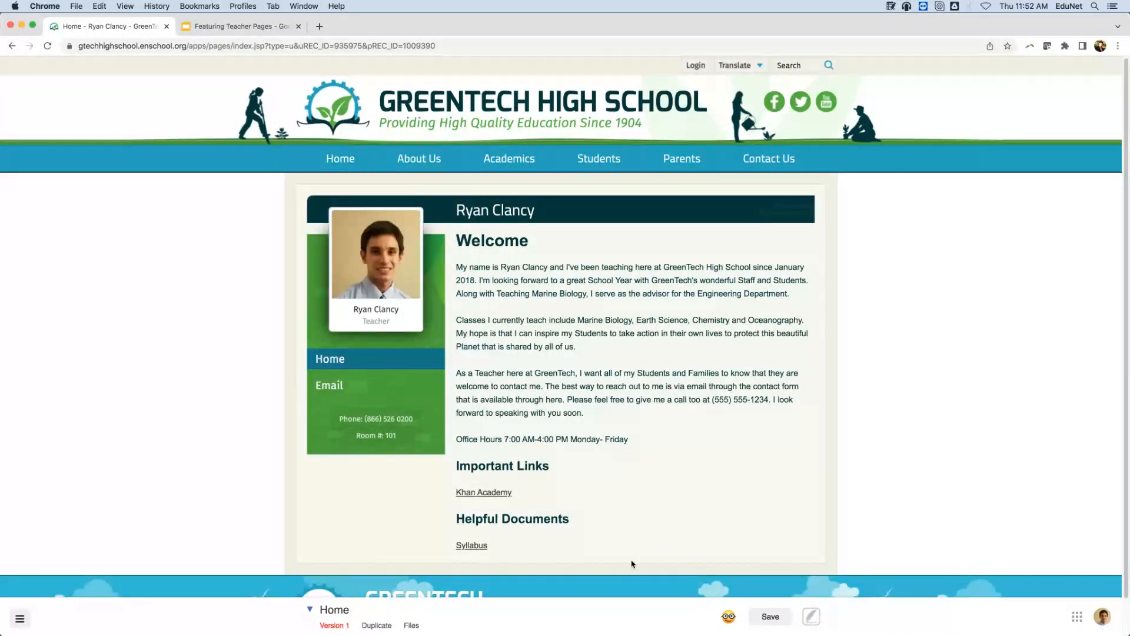
click(473, 546)
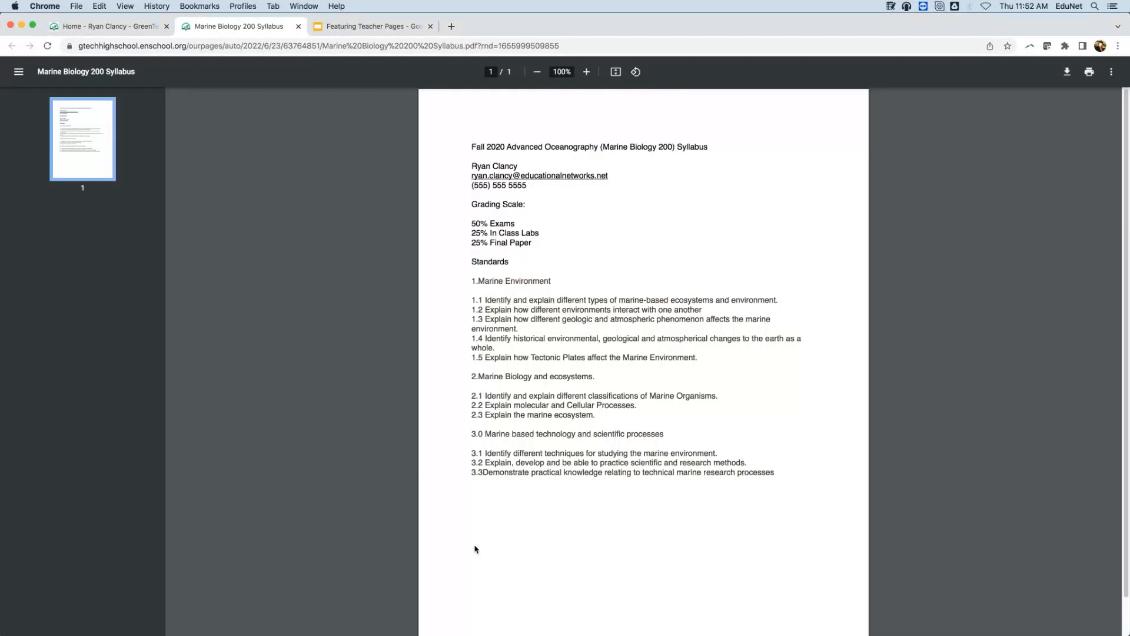
click(299, 27)
click(812, 613)
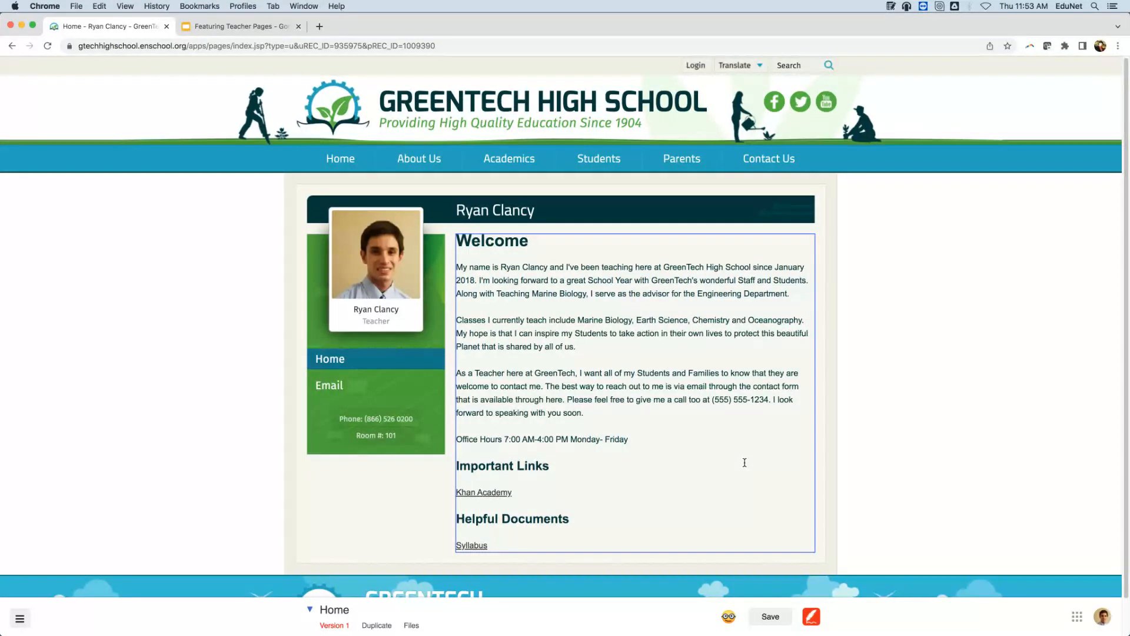
Exit page editing, return to Chrome and save the Home page changes.
click(812, 618)
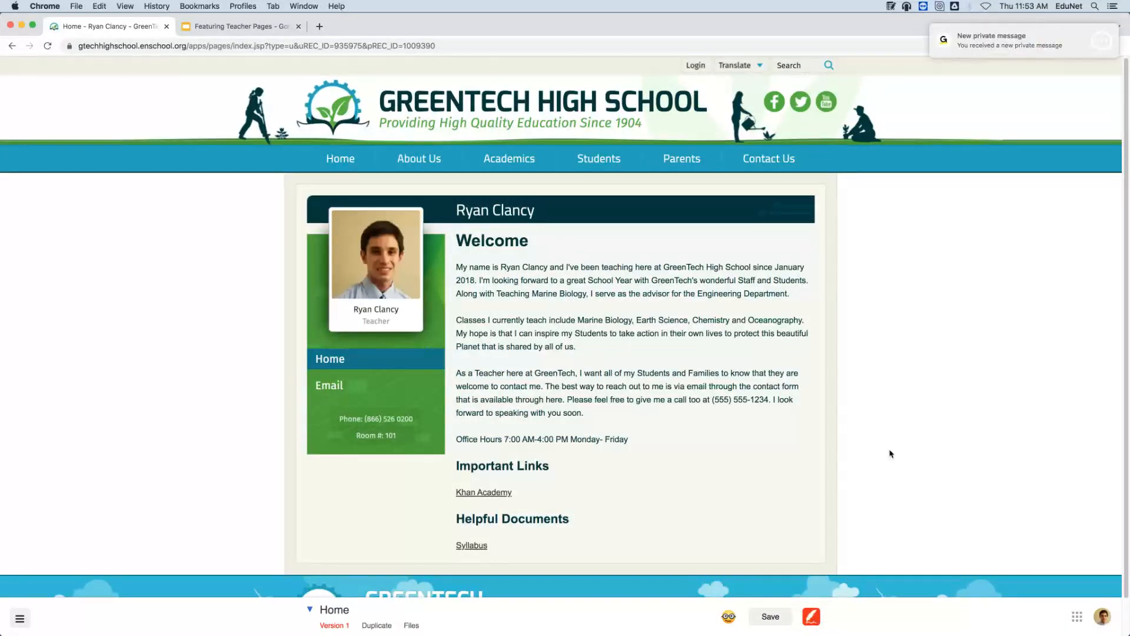
click(812, 36)
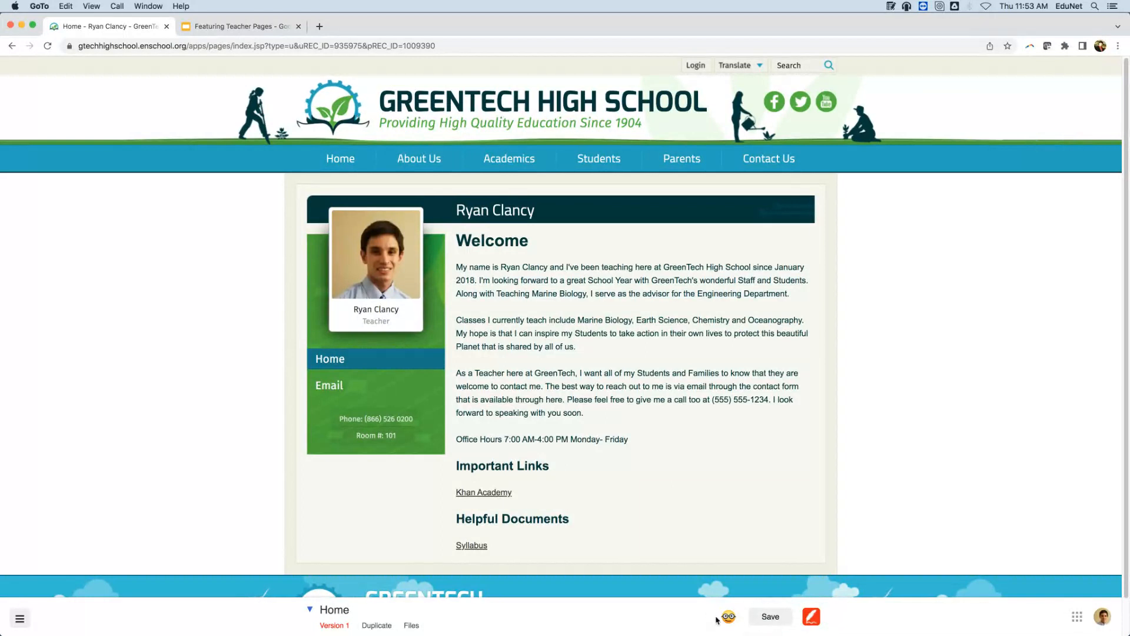
click(759, 617)
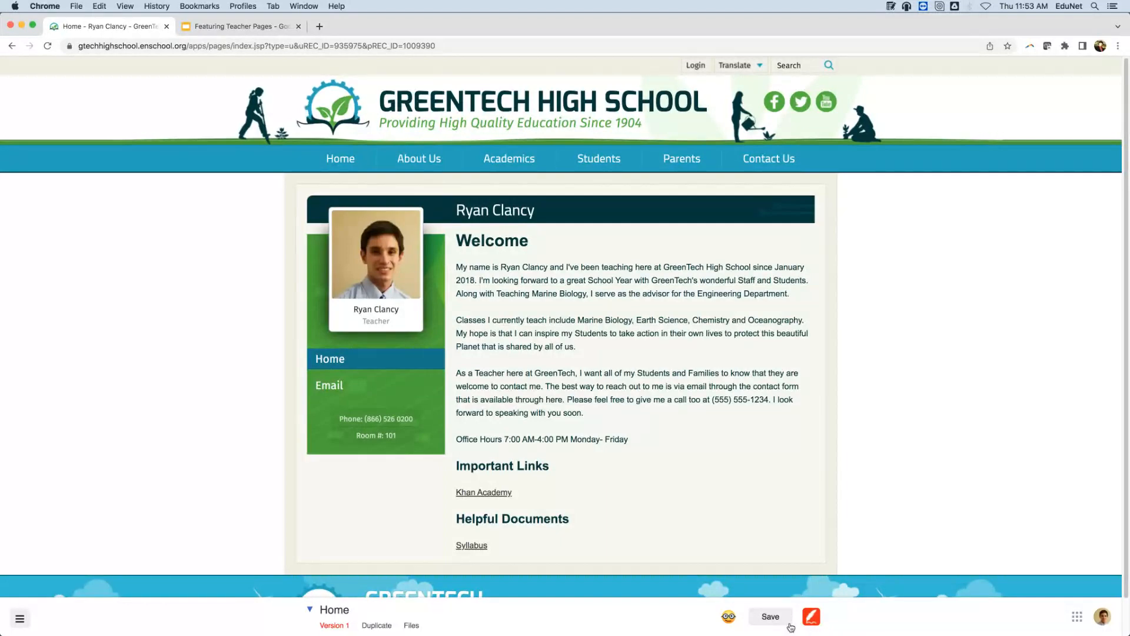
click(778, 626)
key(ctrl+shift+s)
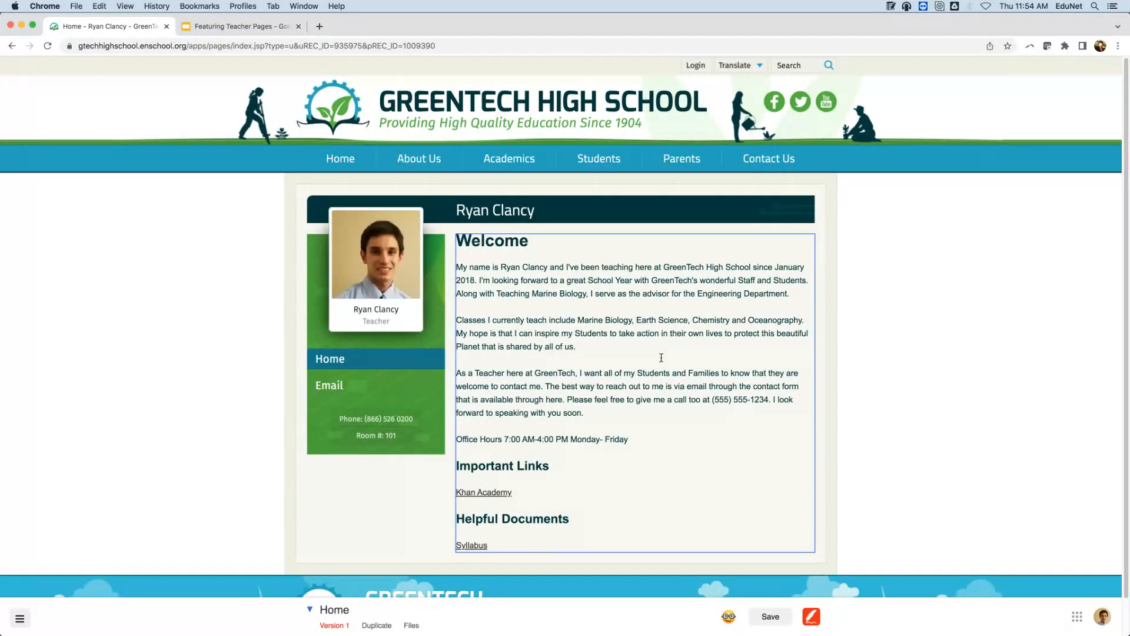
Insert a centered photo block below the Helpful Documents text block and scroll to view it.
right_click(728, 345)
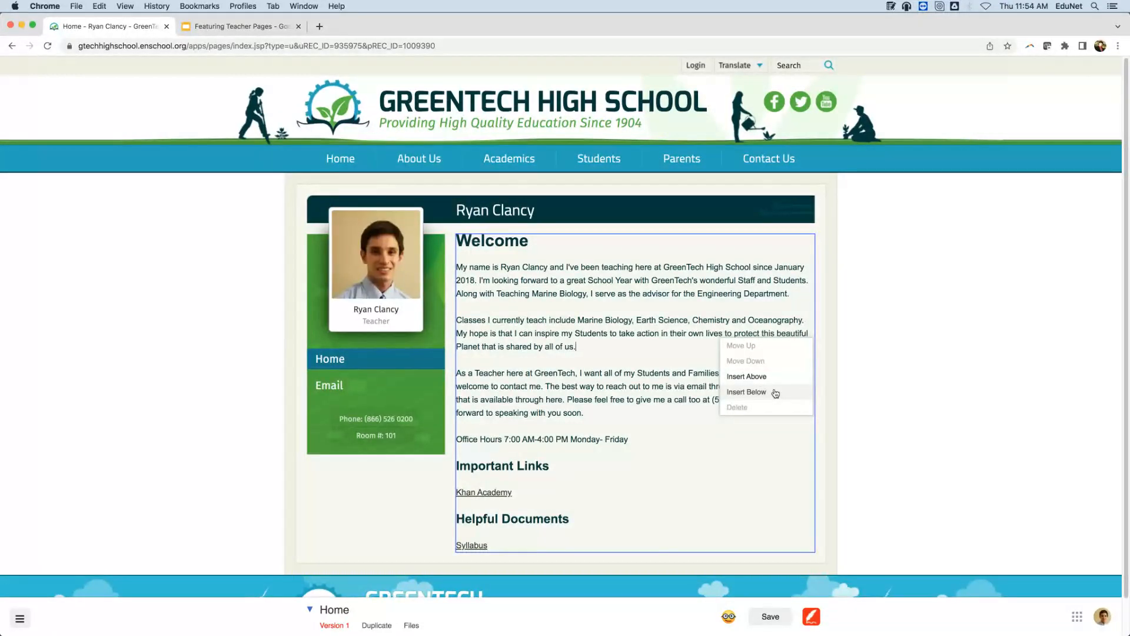
click(747, 392)
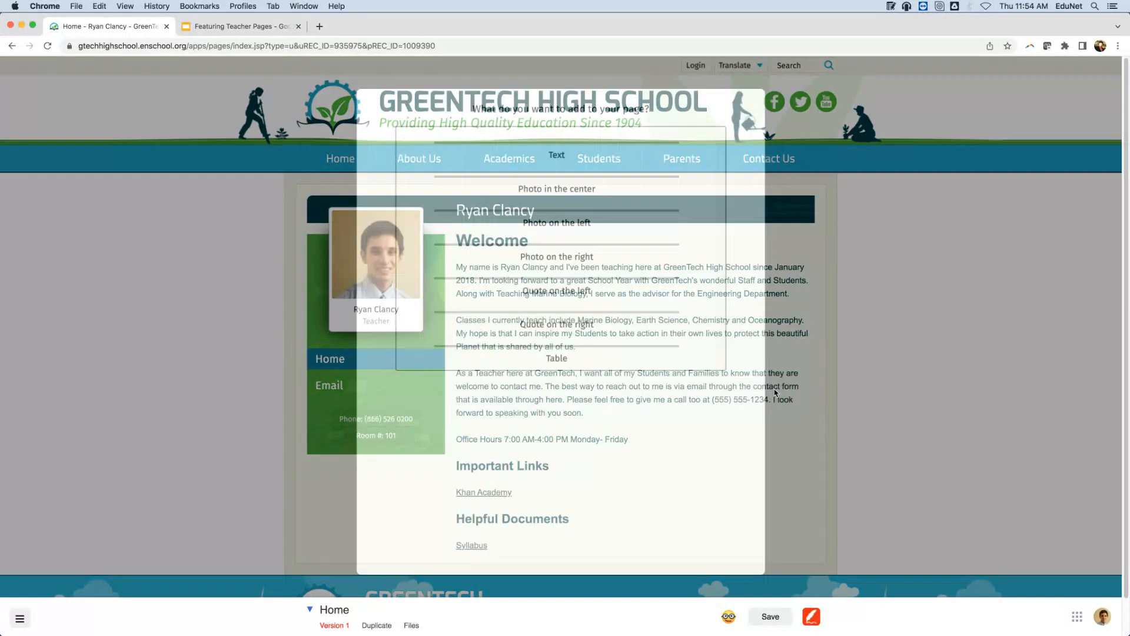
scroll(667, 246, down, 10)
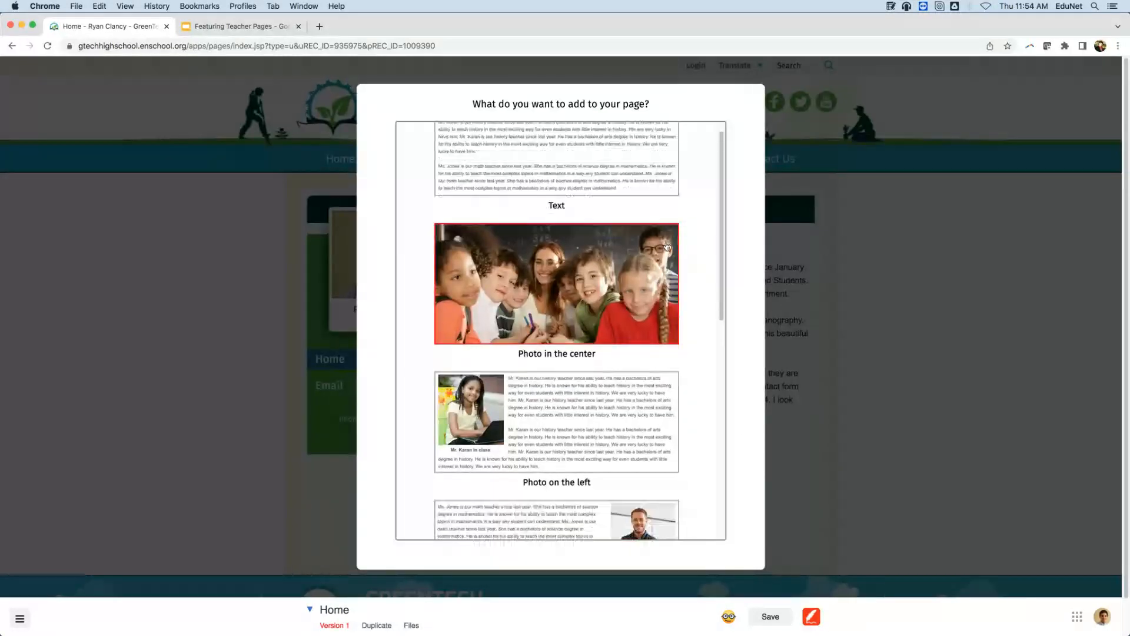
scroll(667, 251, down, 3)
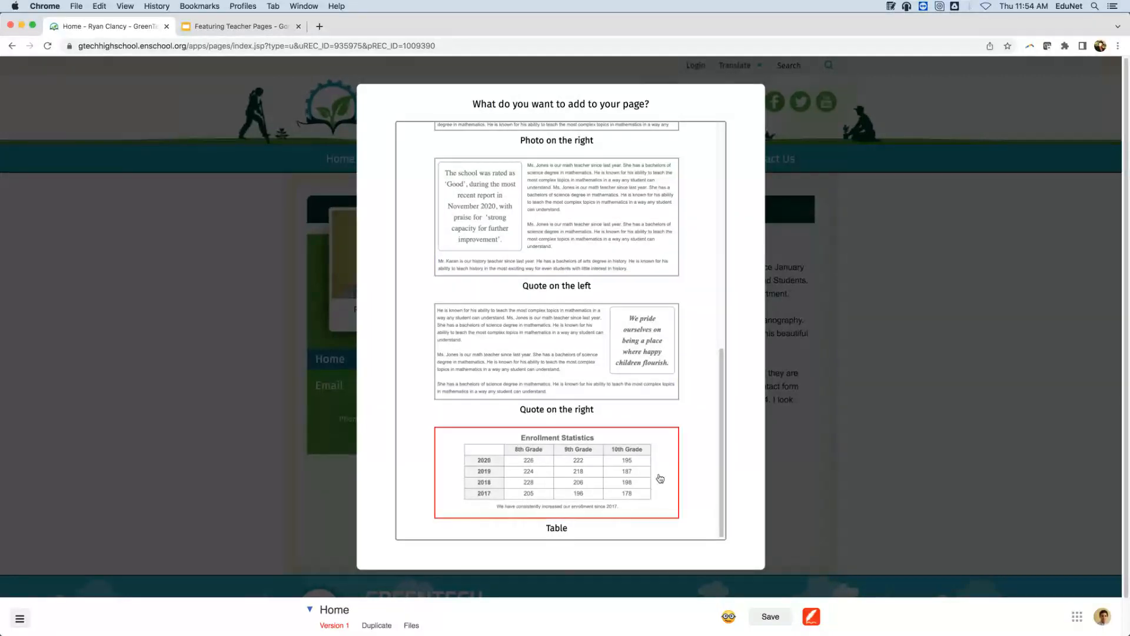
scroll(650, 318, up, 2)
scroll(650, 318, up, 8)
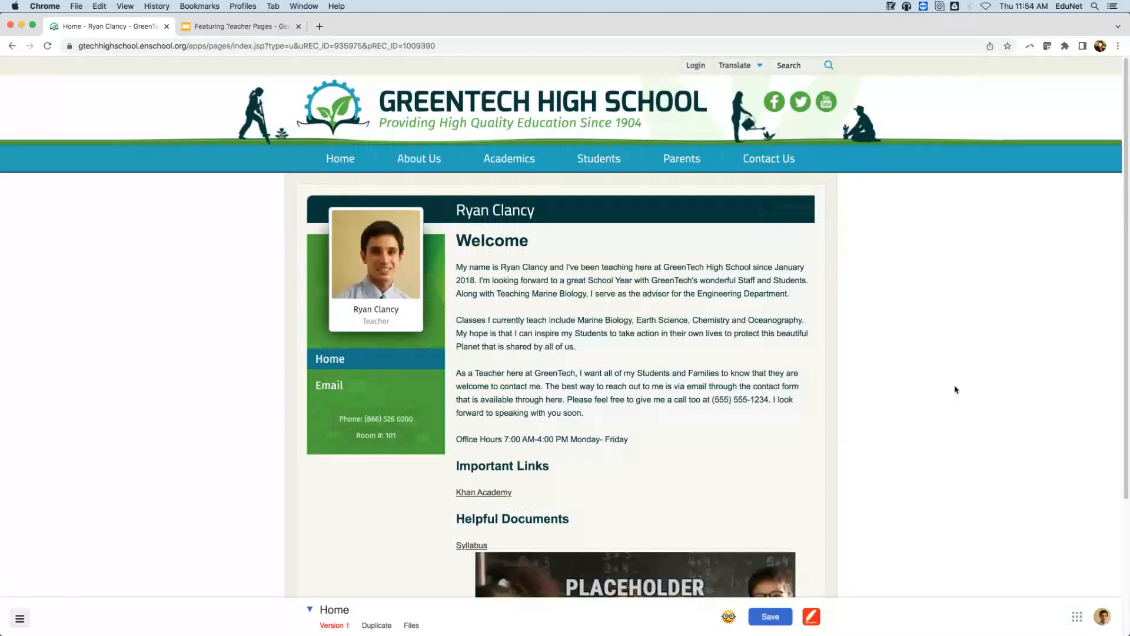
scroll(1024, 381, down, 3)
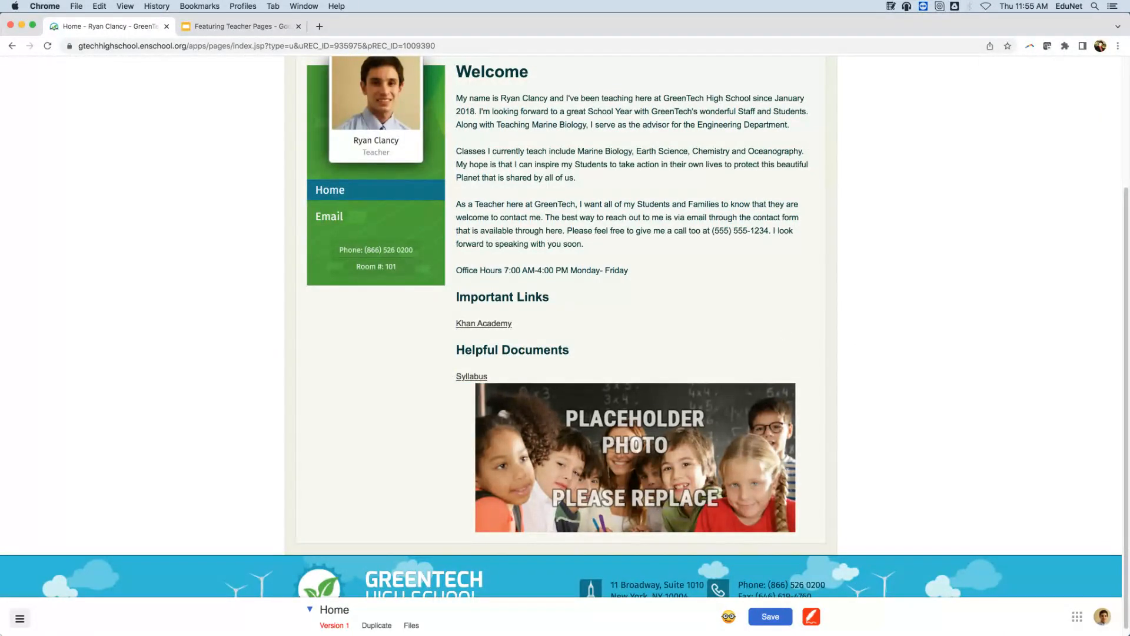
Bring up Finder and search for 'Photos'.
mouse_move(59, 635)
click(183, 609)
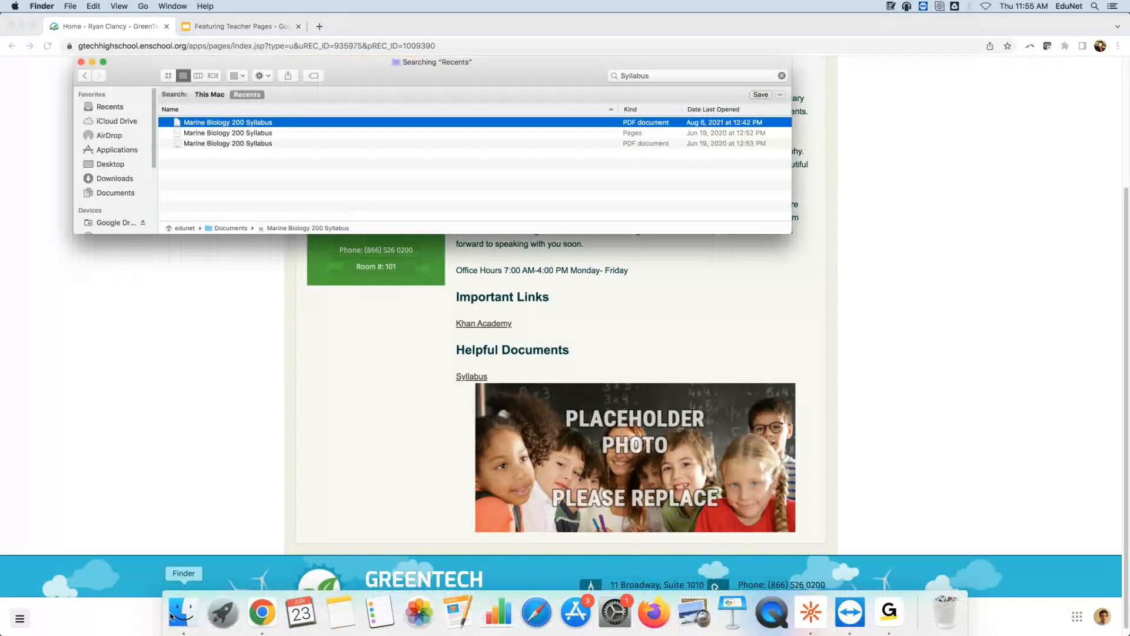
click(612, 76)
key(super+a)
text(Photos)
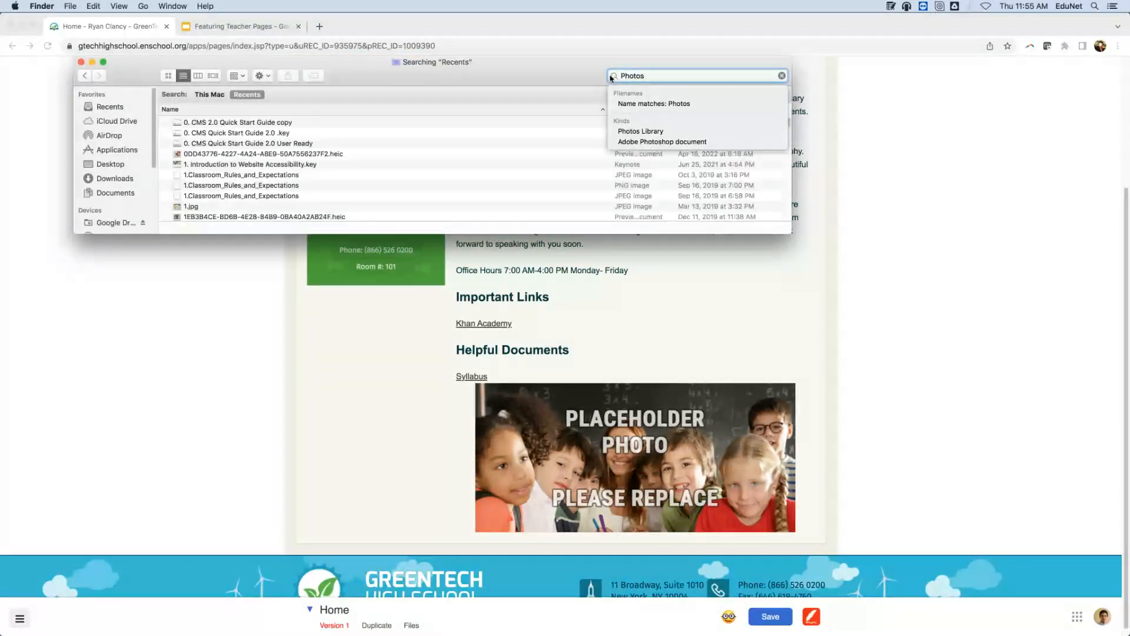
Open Documents > Photos 2021 in icon view and select Beach Field Trip.jpeg.
click(118, 195)
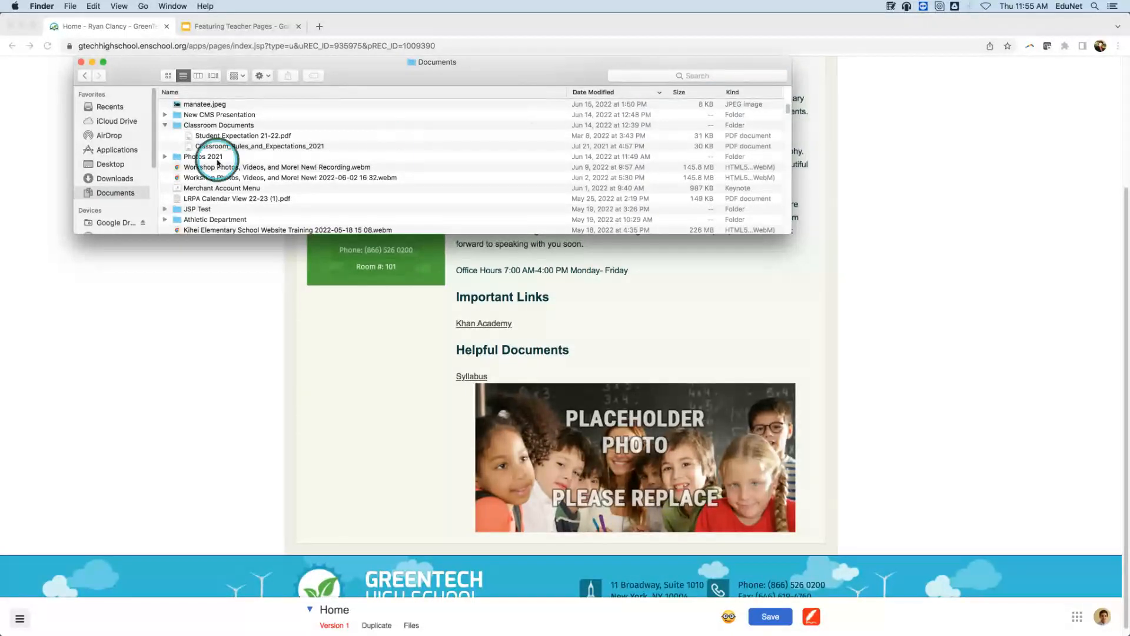
double_click(213, 157)
click(168, 75)
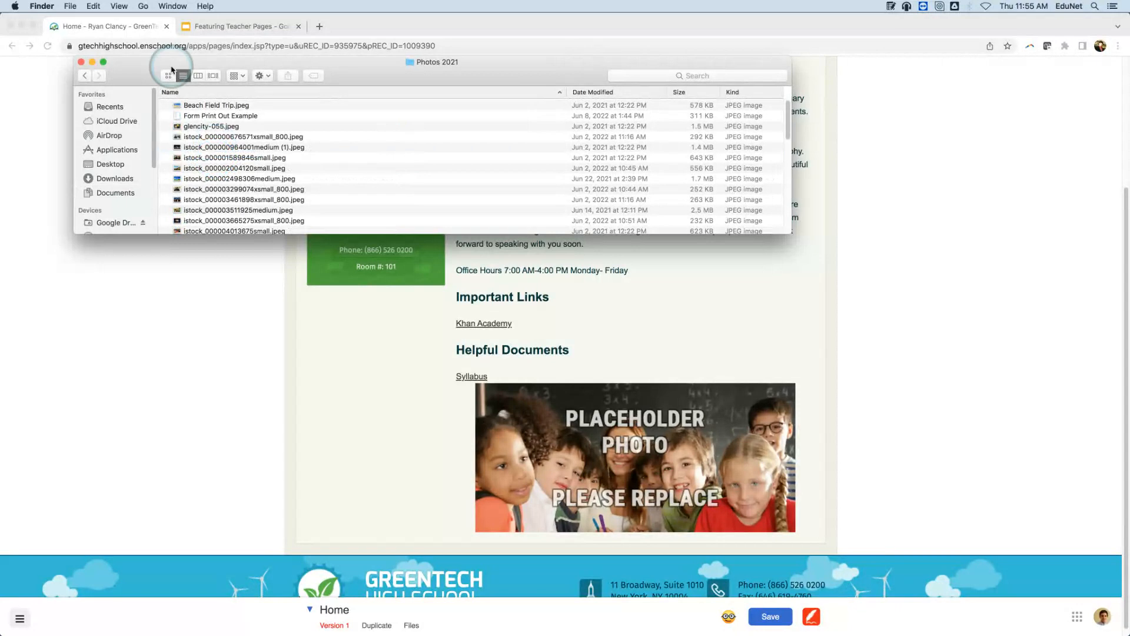
scroll(638, 175, down, 1)
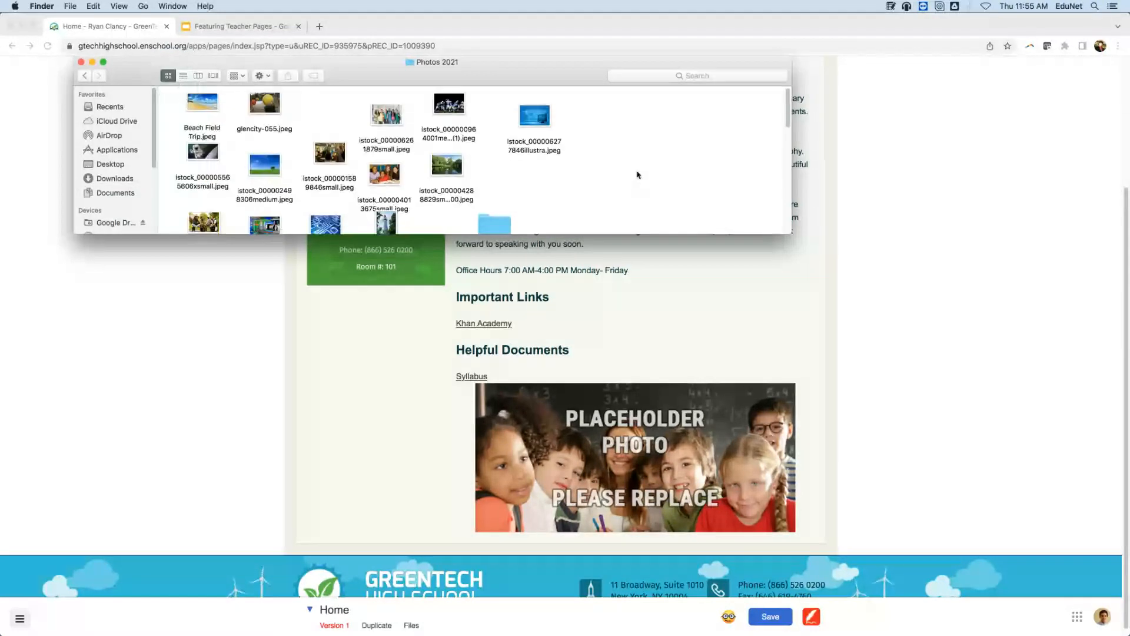
scroll(638, 175, down, 10)
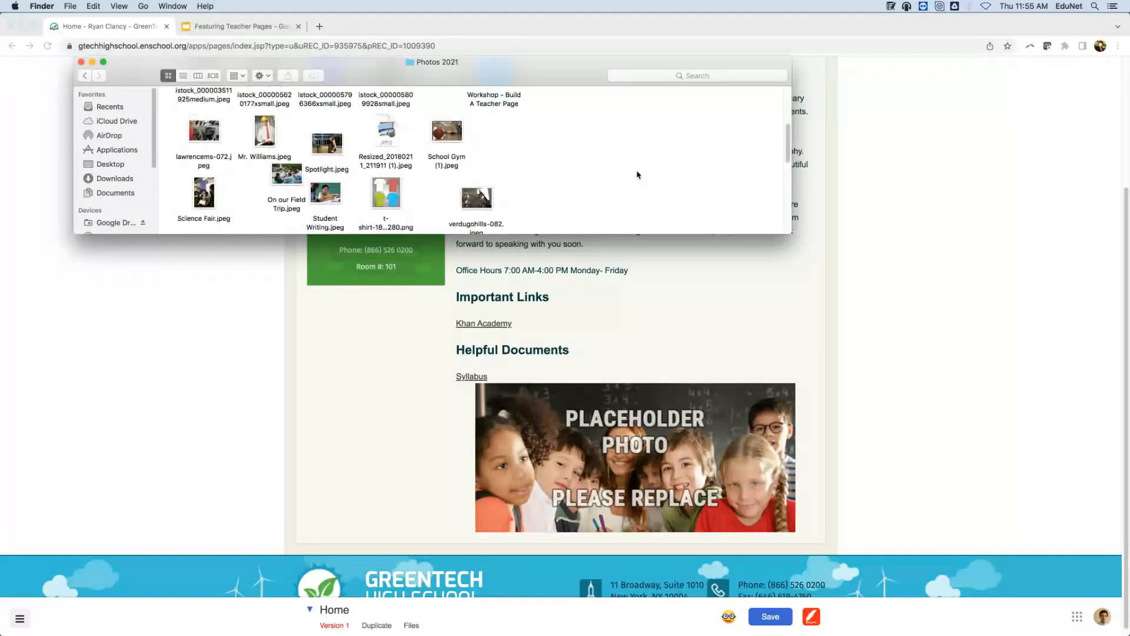
scroll(638, 174, down, 4)
scroll(642, 172, down, 4)
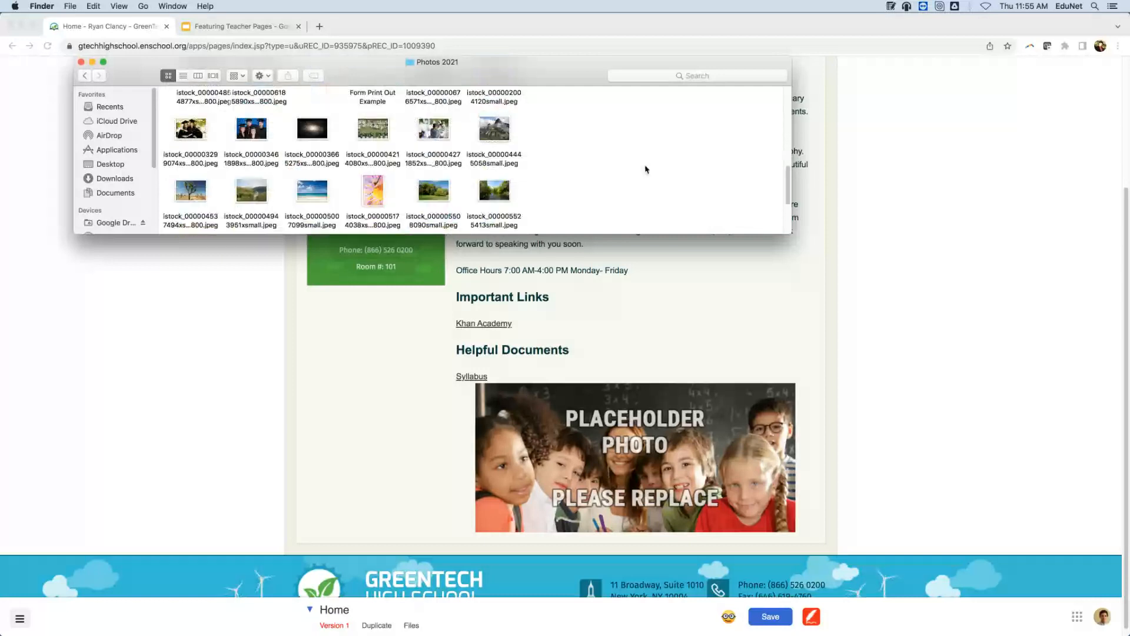
scroll(641, 172, down, 8)
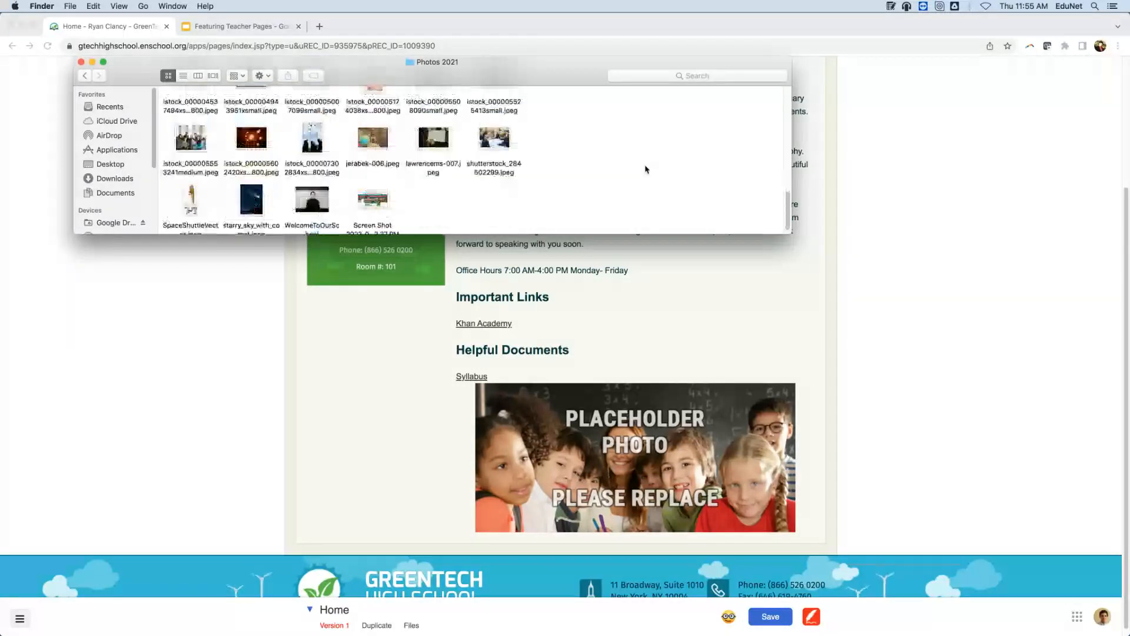
scroll(636, 175, up, 15)
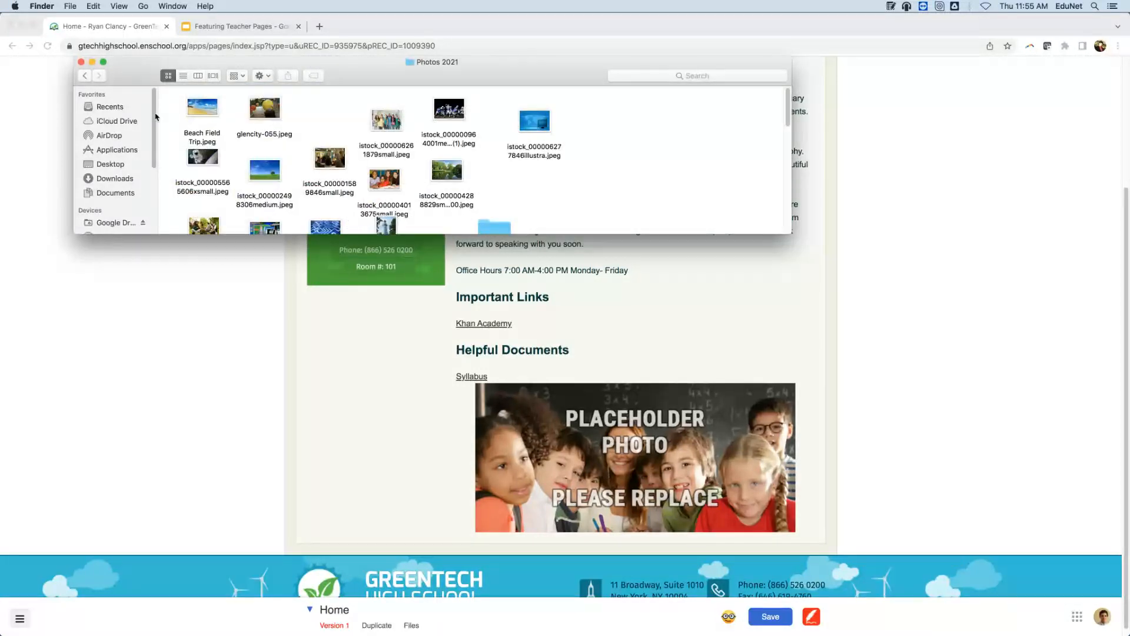
click(194, 114)
Drop Beach Field Trip.jpeg onto the placeholder, widen it to 620 pixels, make it taller and adjust the space above it.
drag(194, 114, 662, 499)
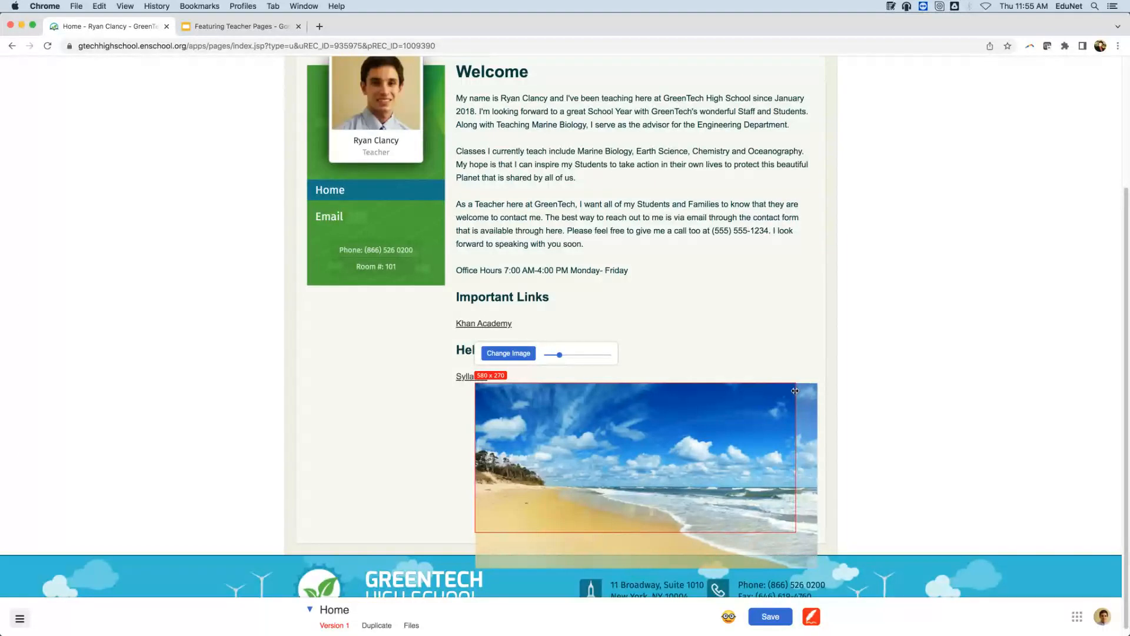
drag(795, 390, 809, 392)
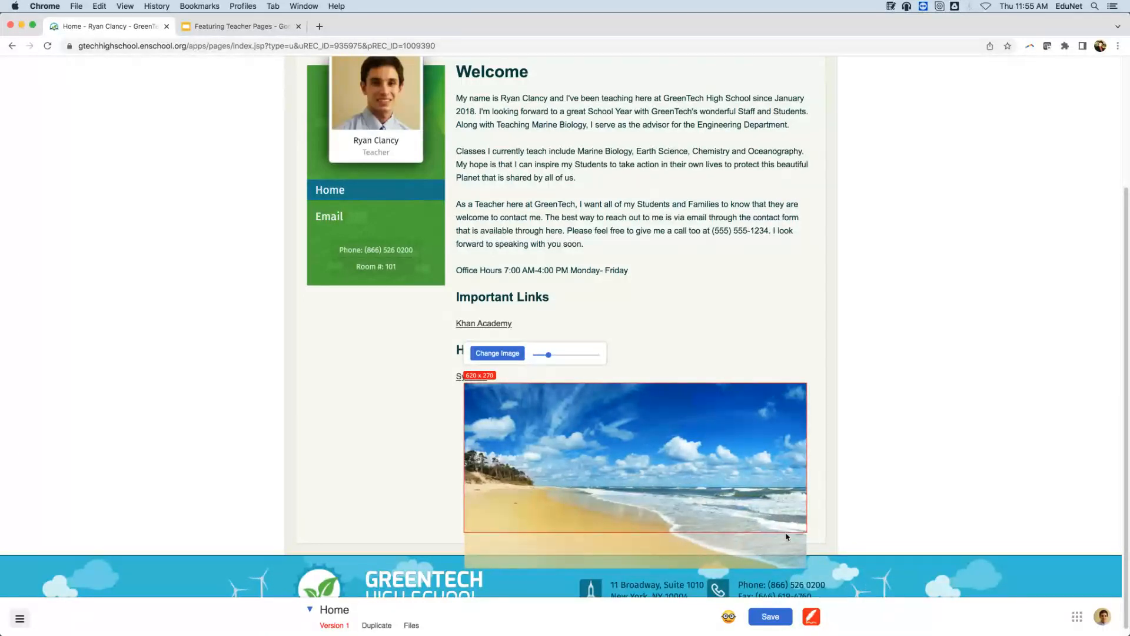
drag(786, 532, 788, 568)
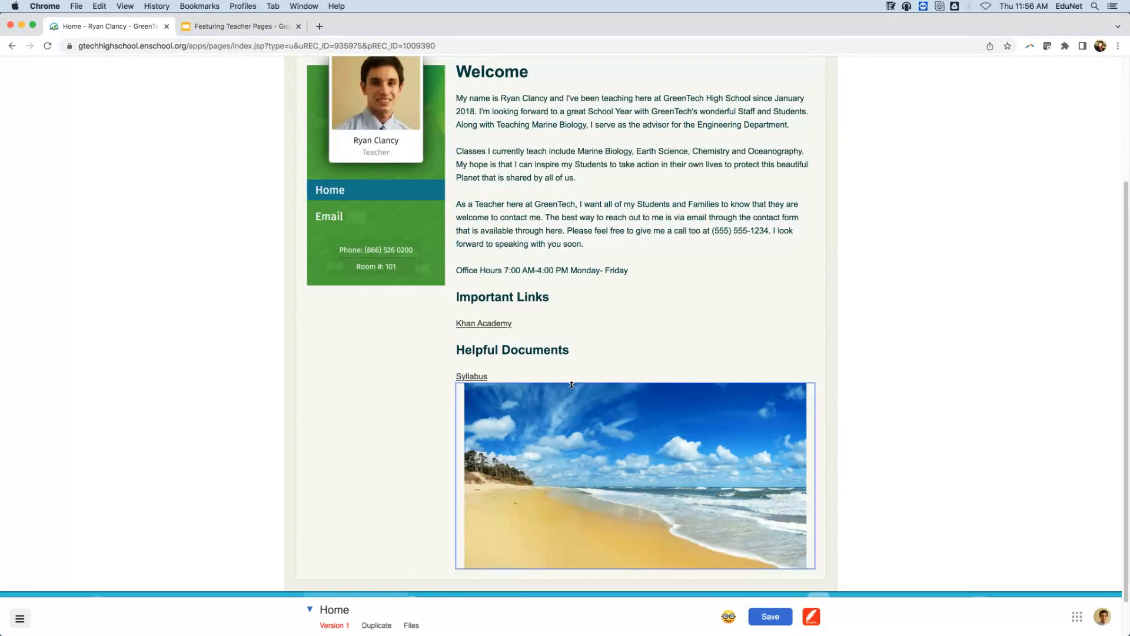
drag(571, 385, 571, 394)
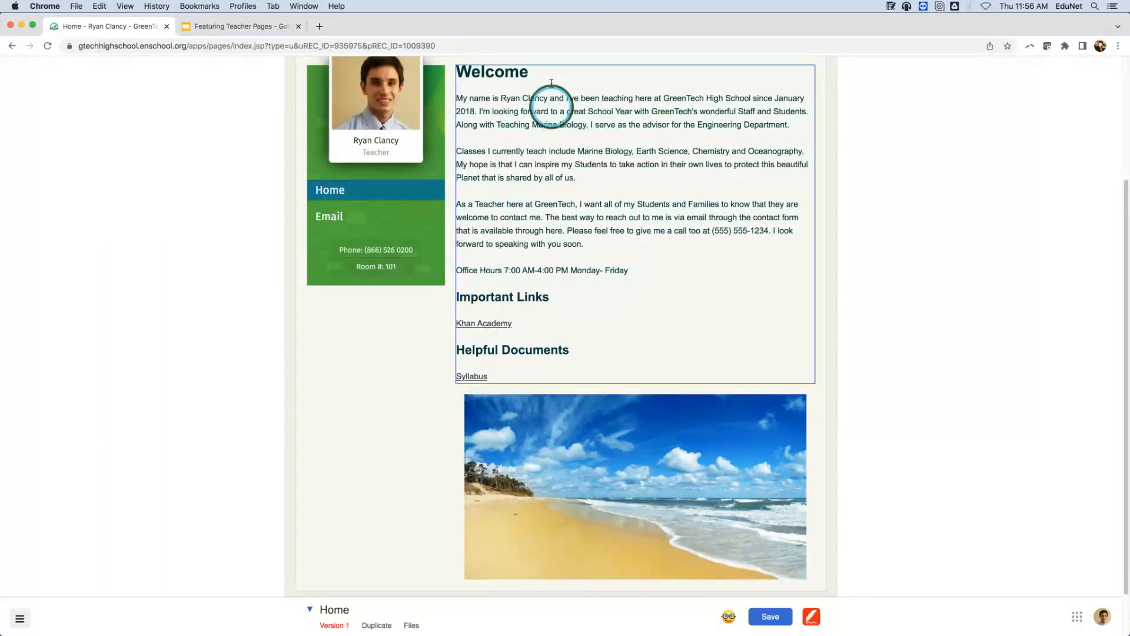
scroll(765, 201, up, 1)
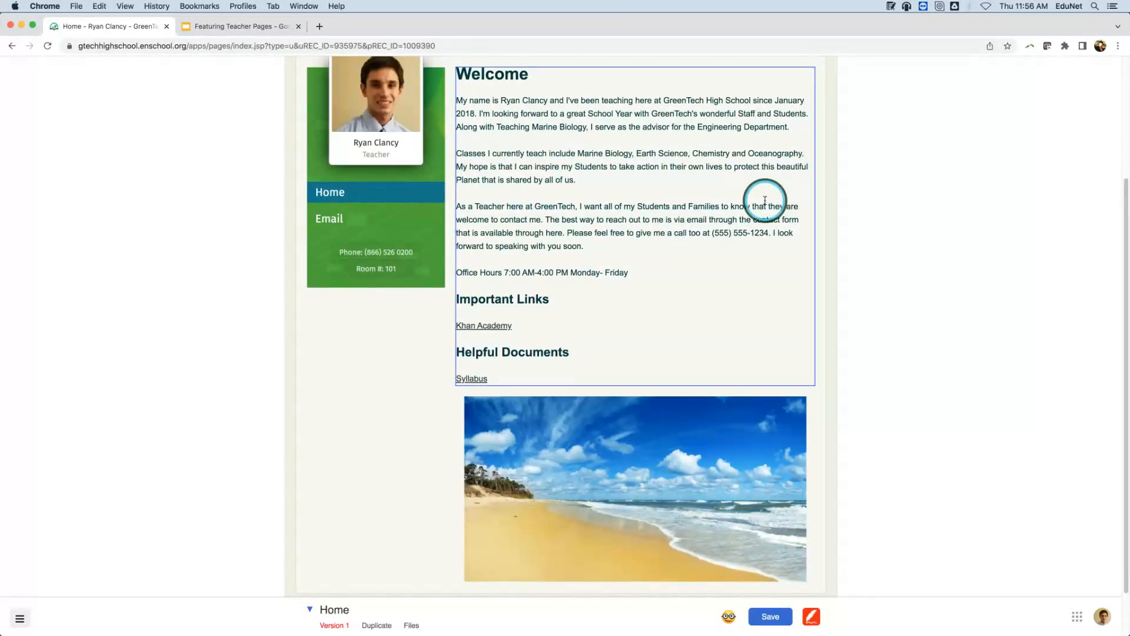
click(771, 616)
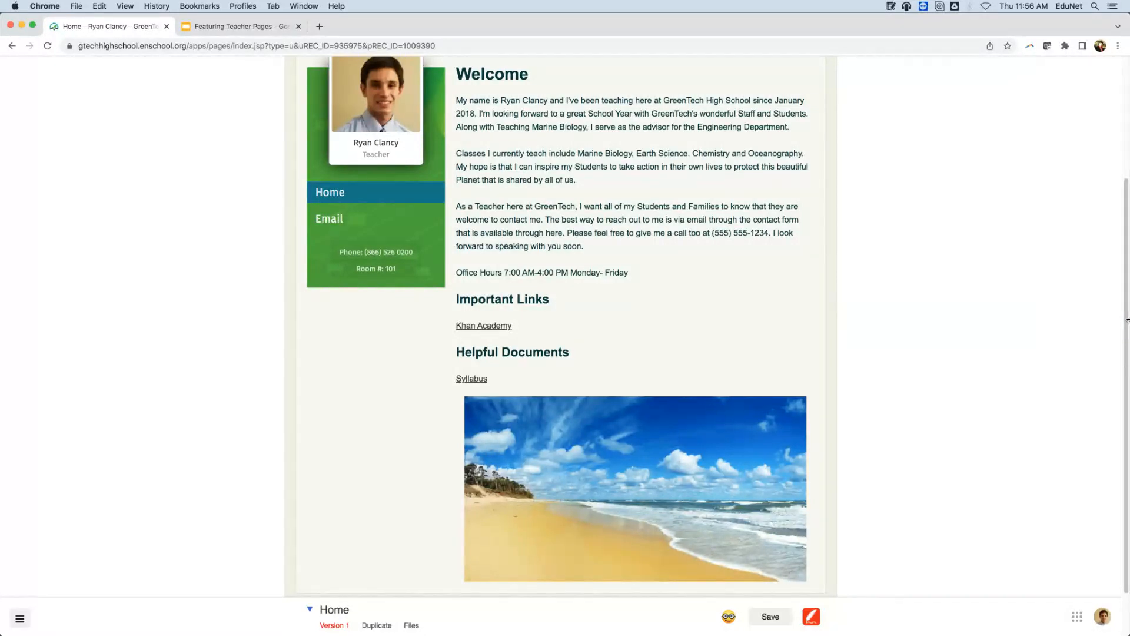
click(783, 36)
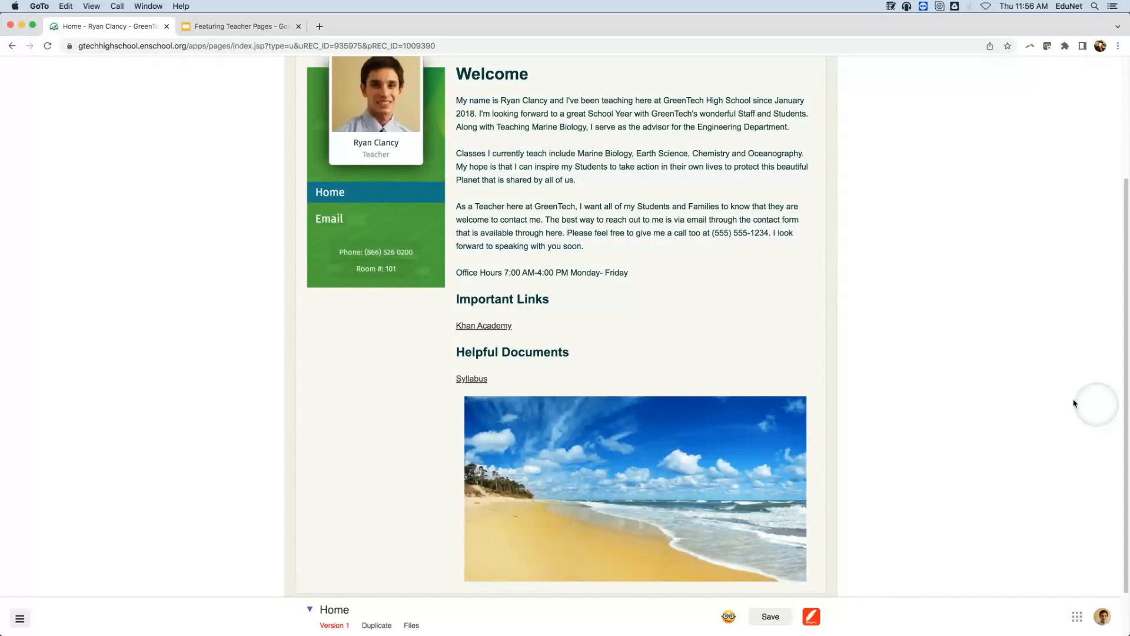
scroll(1021, 367, up, 3)
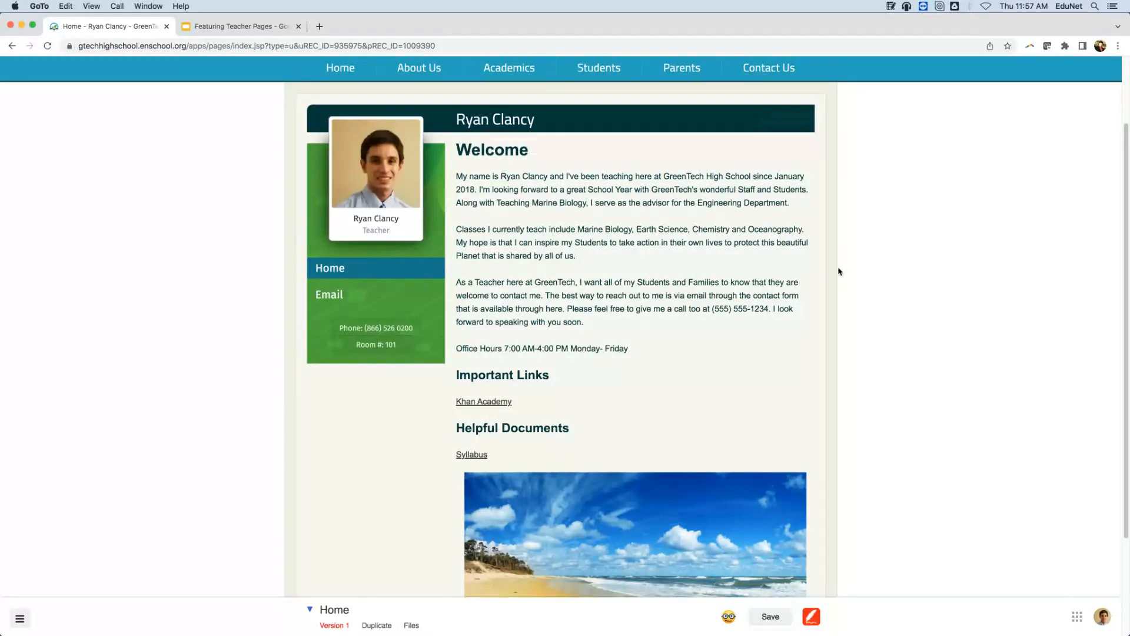
click(1025, 349)
click(308, 610)
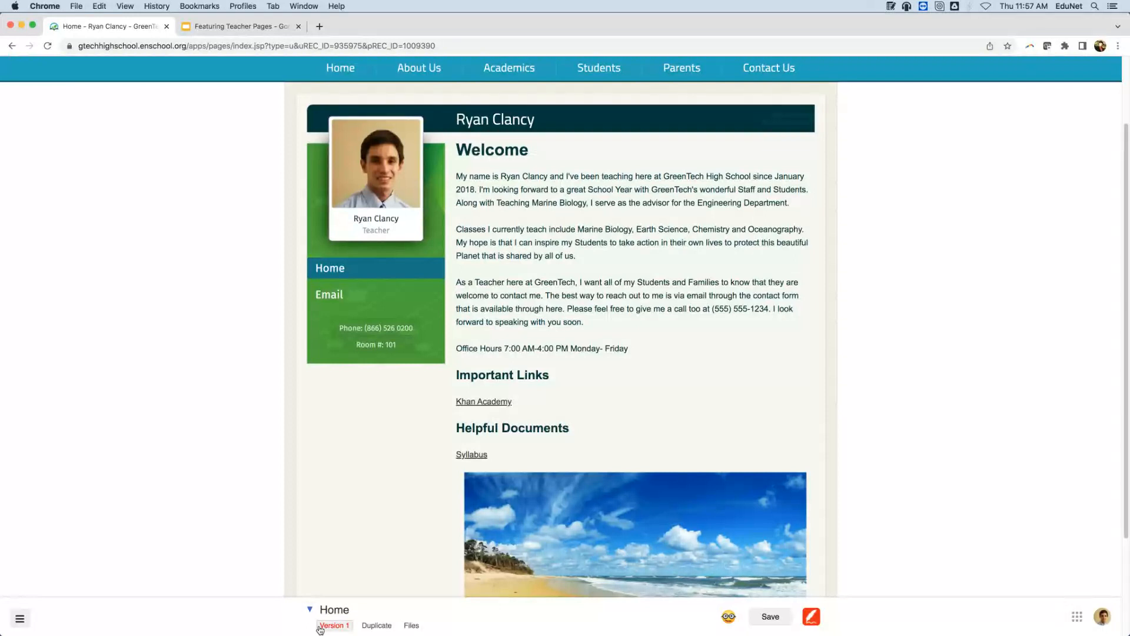
Add a new Calendar-type page to this section from the Home page options menu.
click(311, 611)
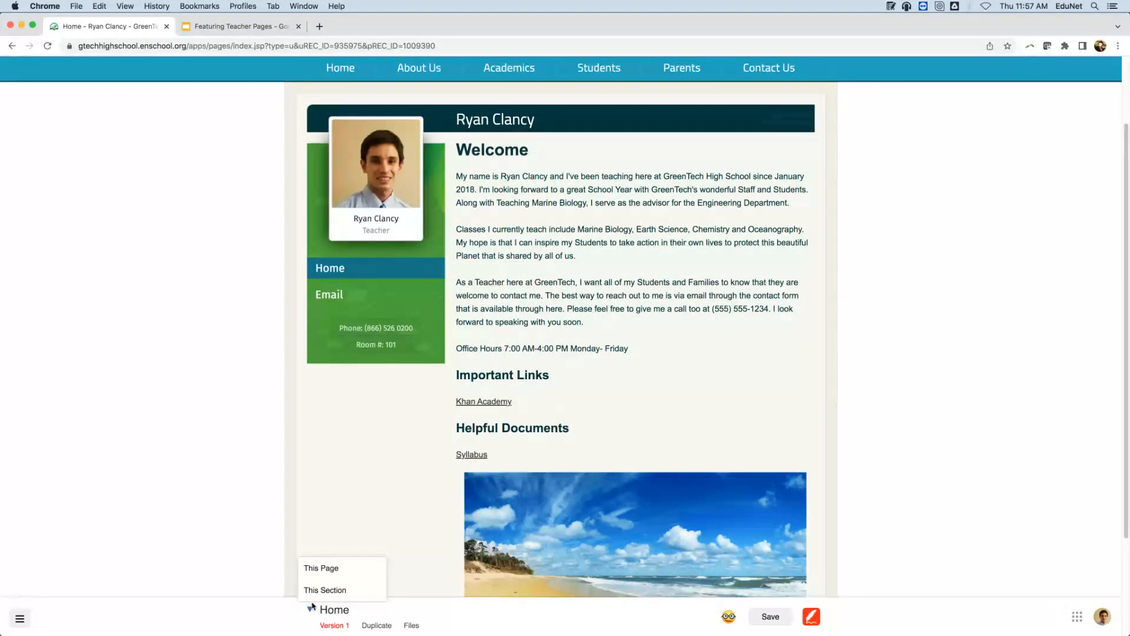
mouse_move(324, 590)
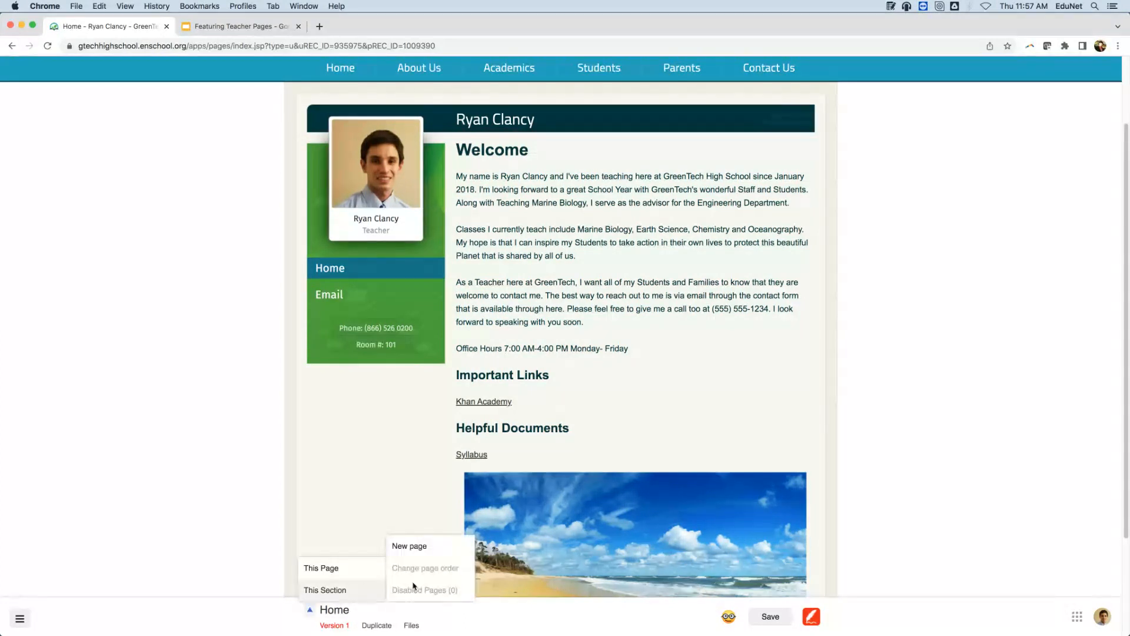
click(428, 548)
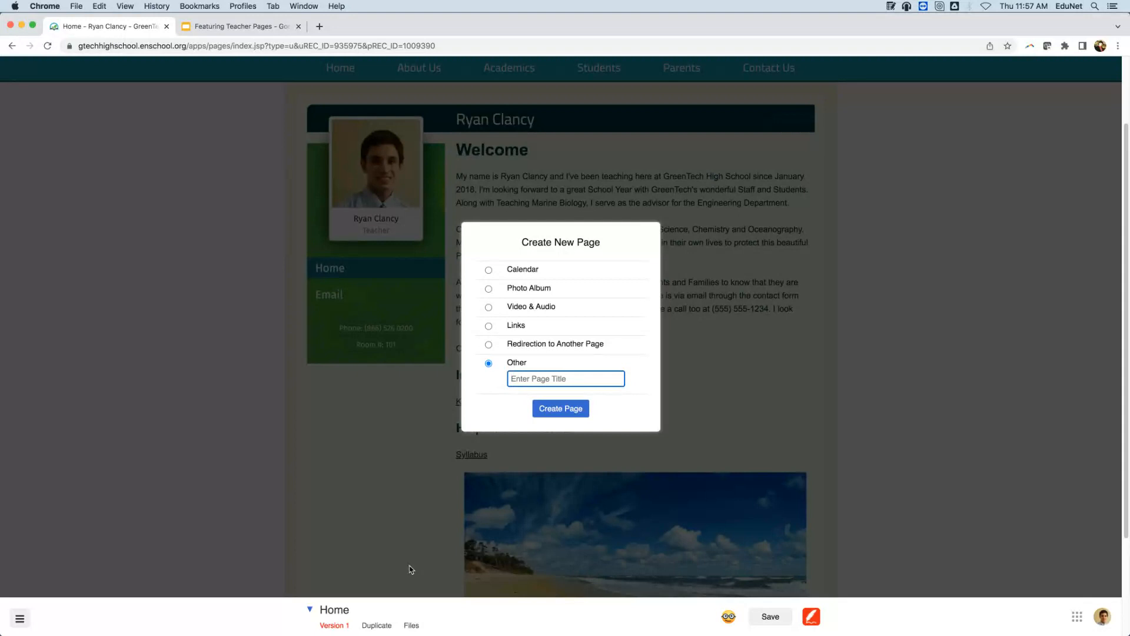
click(488, 269)
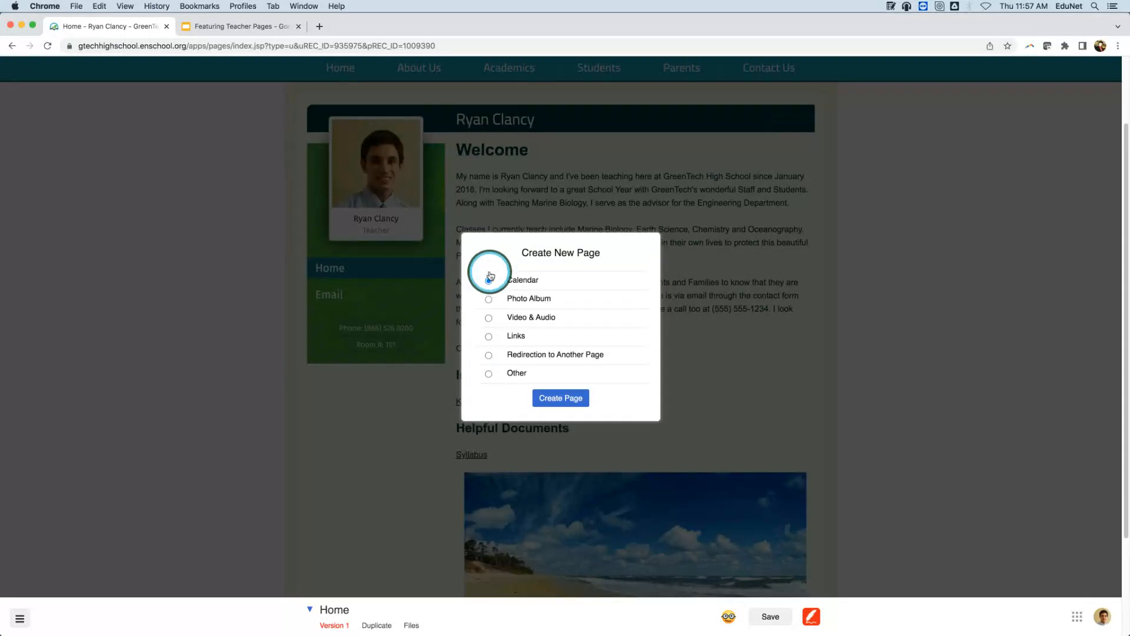
click(575, 394)
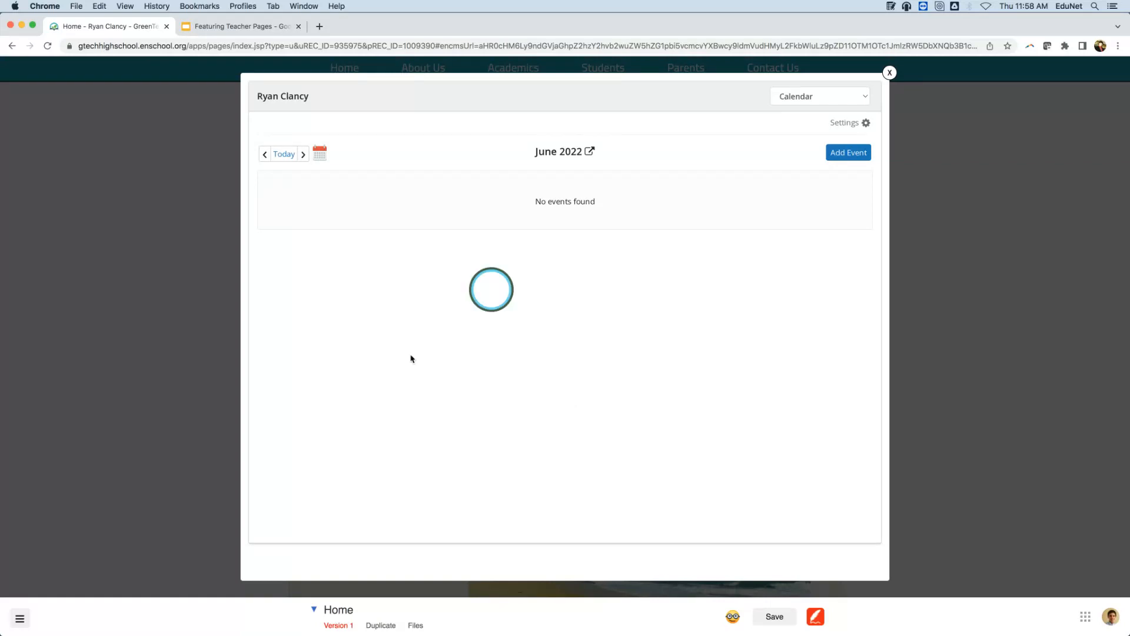
Add an event titled 'Chapter One Test' dated June 30.
click(857, 156)
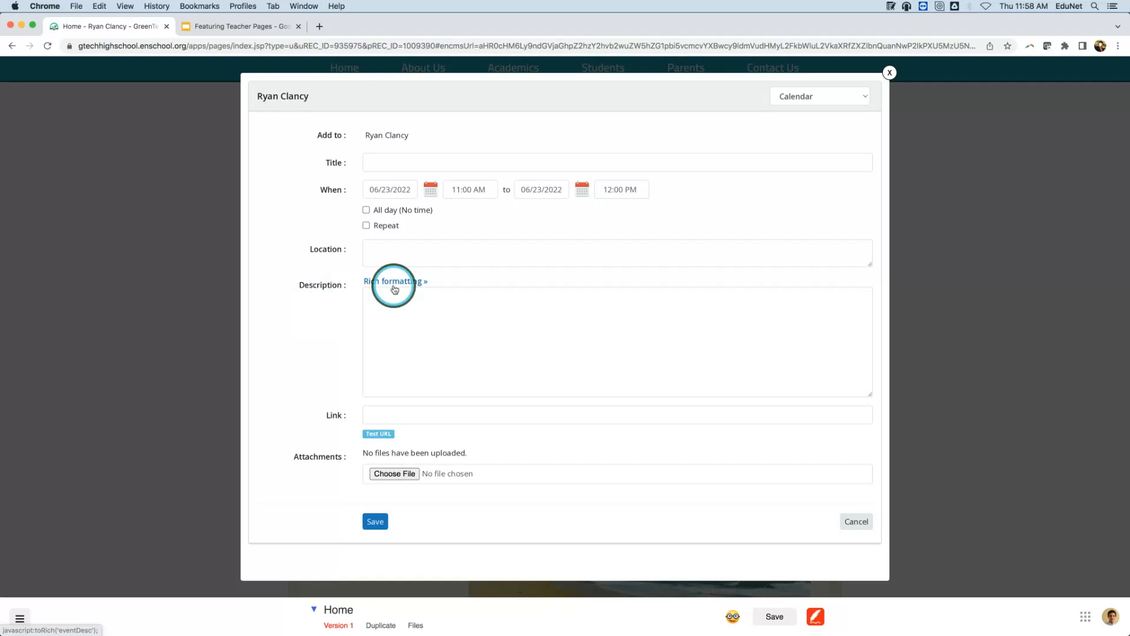
click(409, 161)
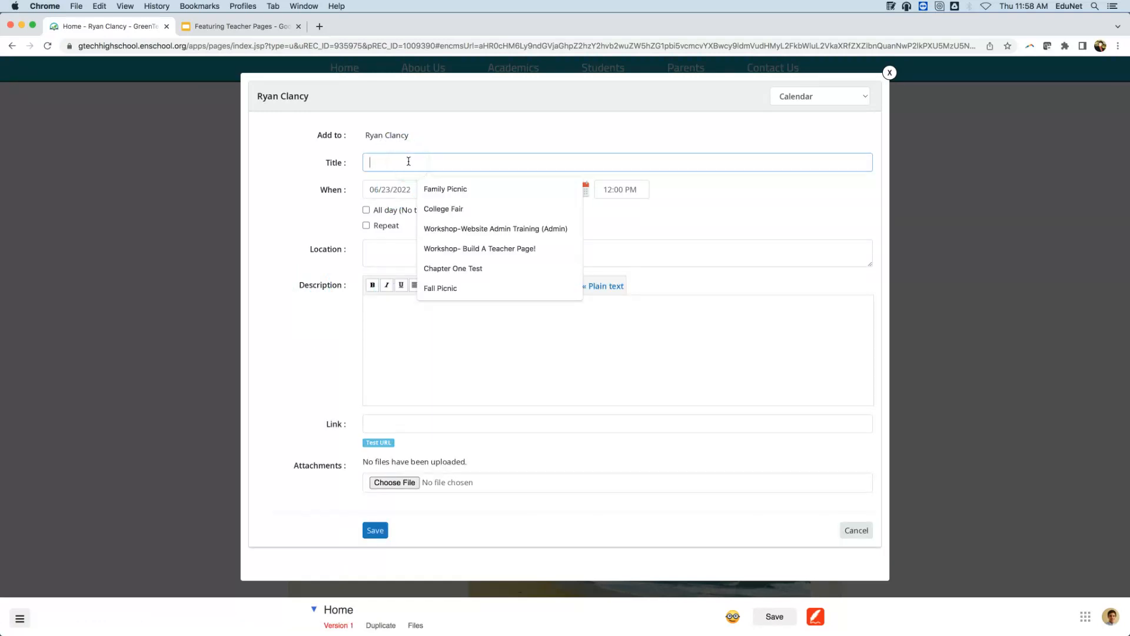
text(Chapter)
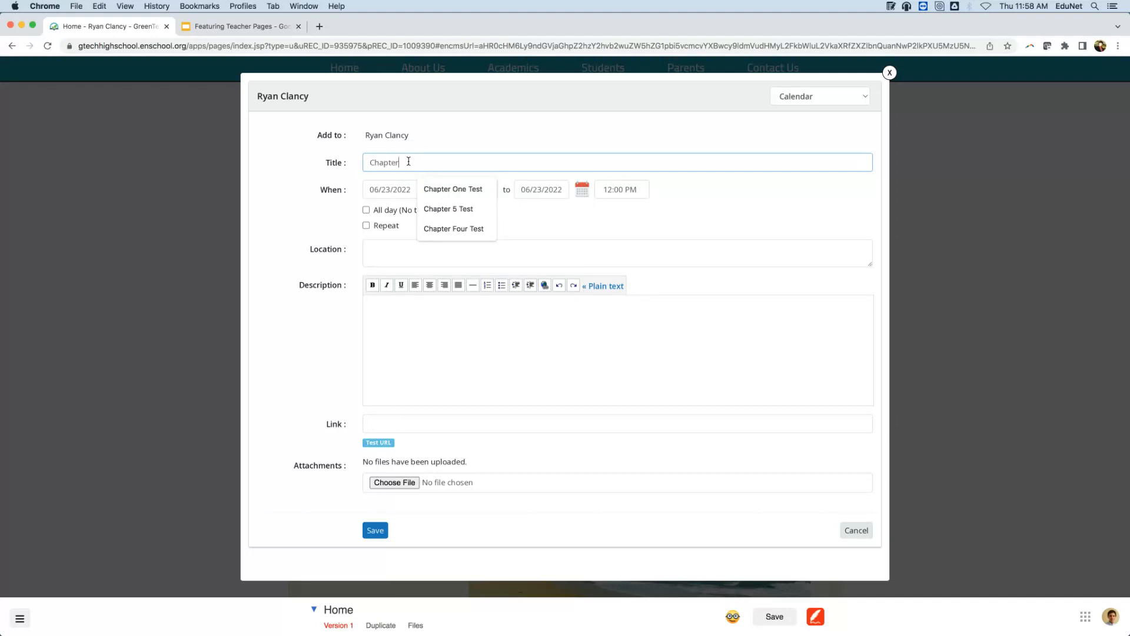
text( One Test)
click(317, 165)
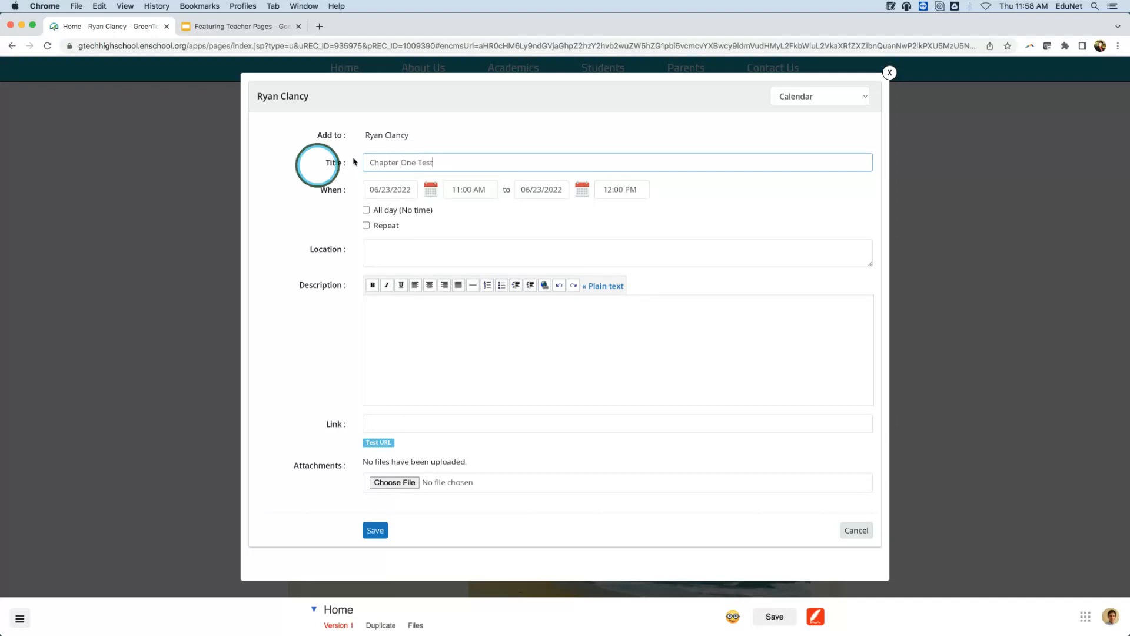
click(431, 191)
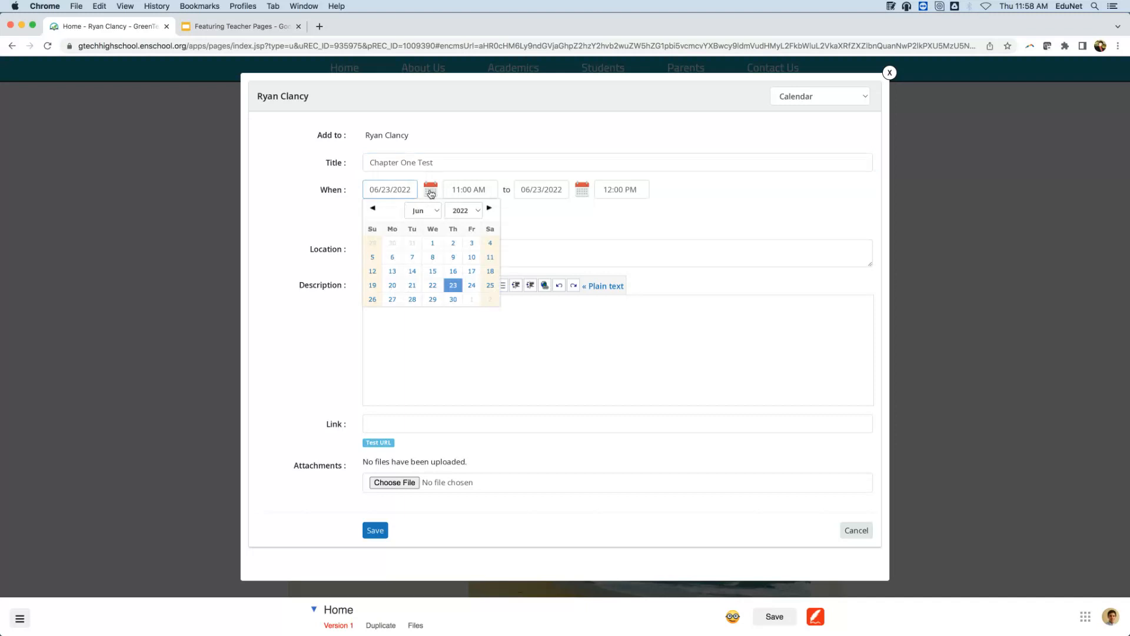
click(452, 299)
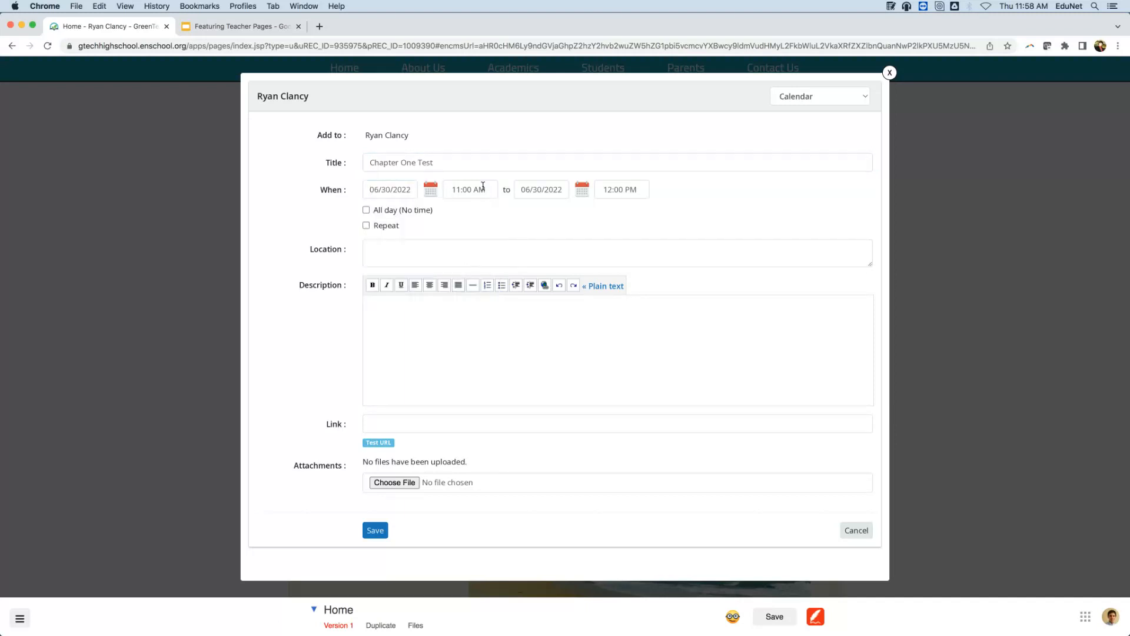
Set the event start time to 12:00 PM and the end hour to 5.
drag(482, 186, 452, 186)
key(BackSpace)
text(12)
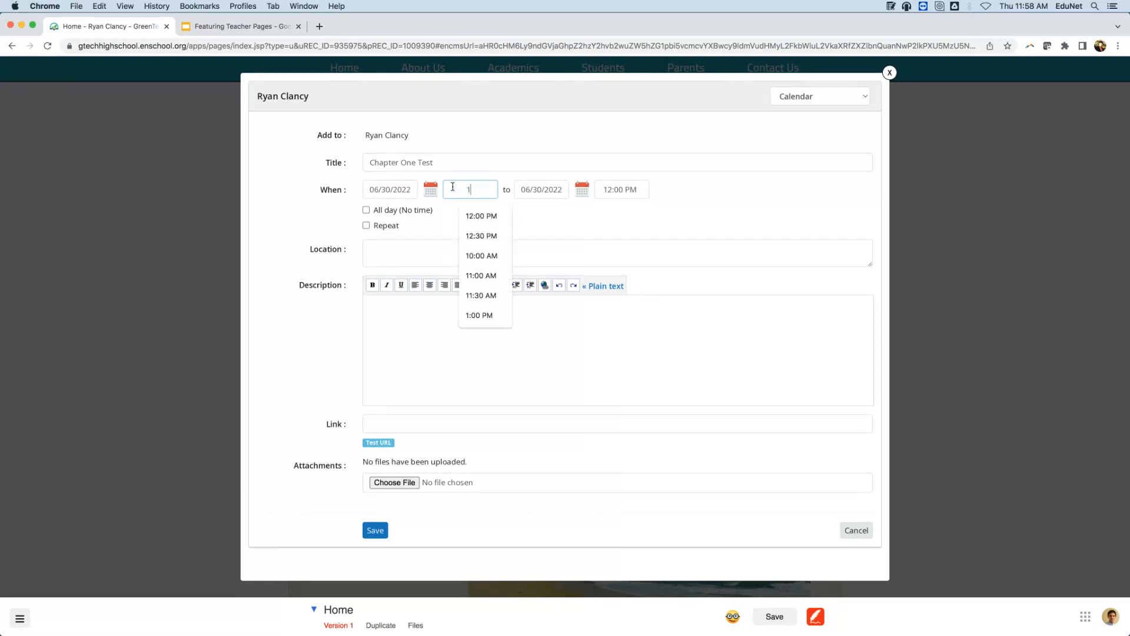
click(494, 210)
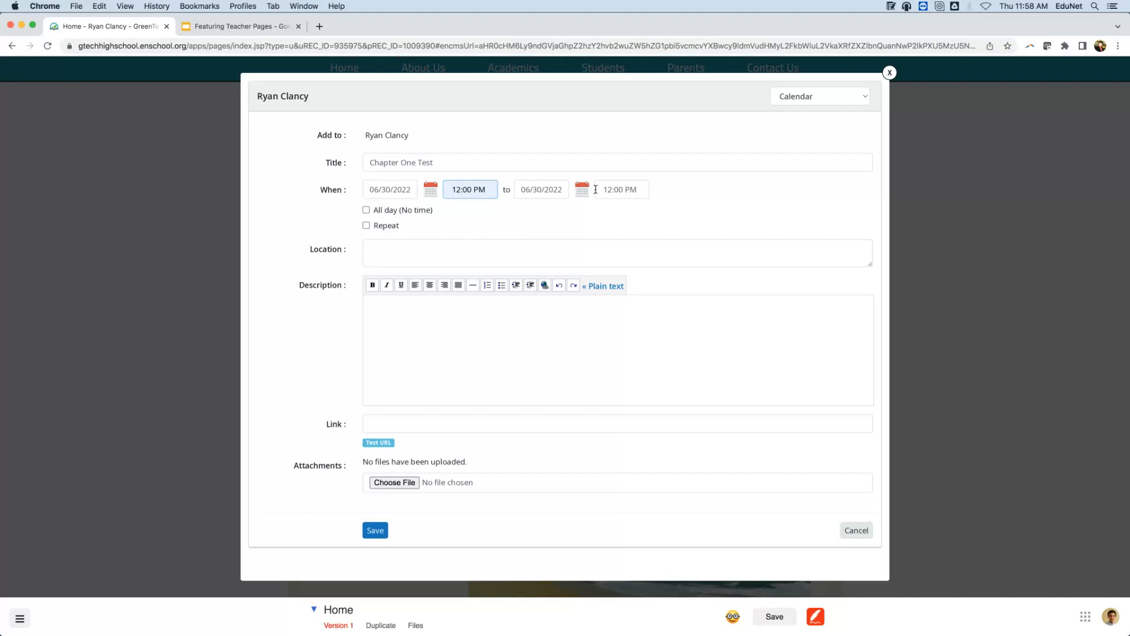
drag(612, 187, 562, 182)
key(BackSpace)
text(5)
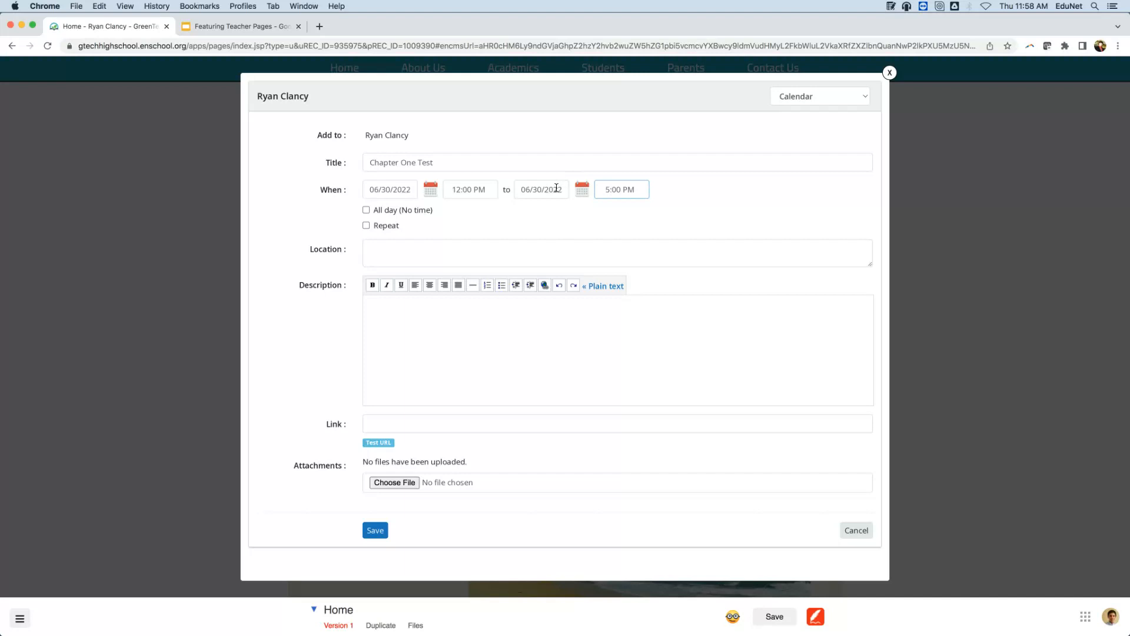
Mark the event all day, set its location to Room 100, and bring up MiniNote.
click(366, 210)
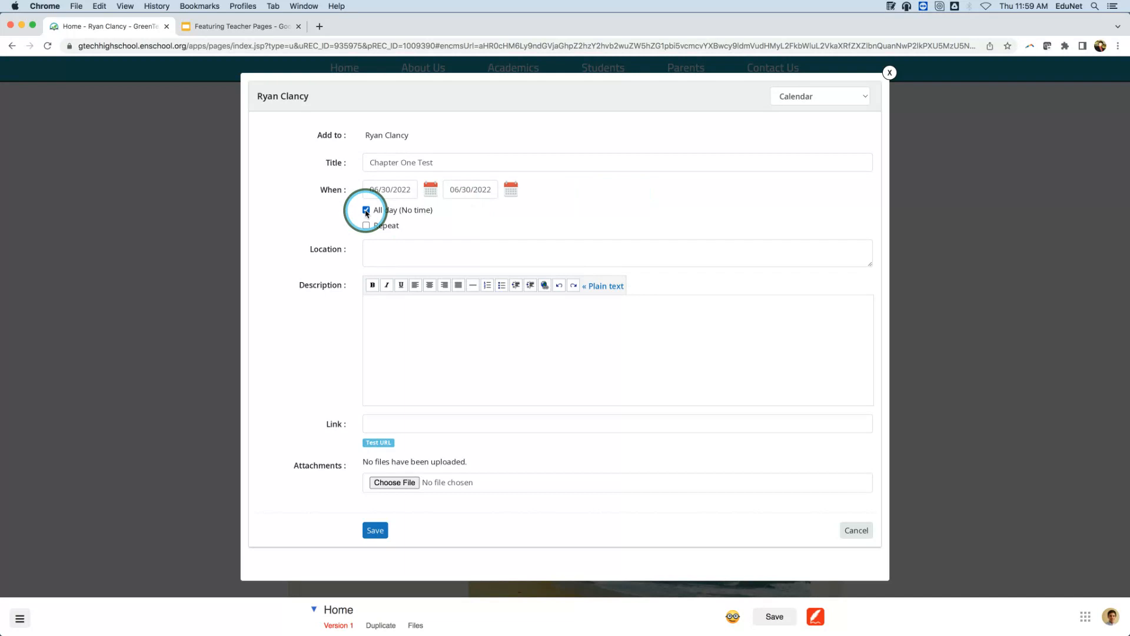
click(393, 250)
text(Room )
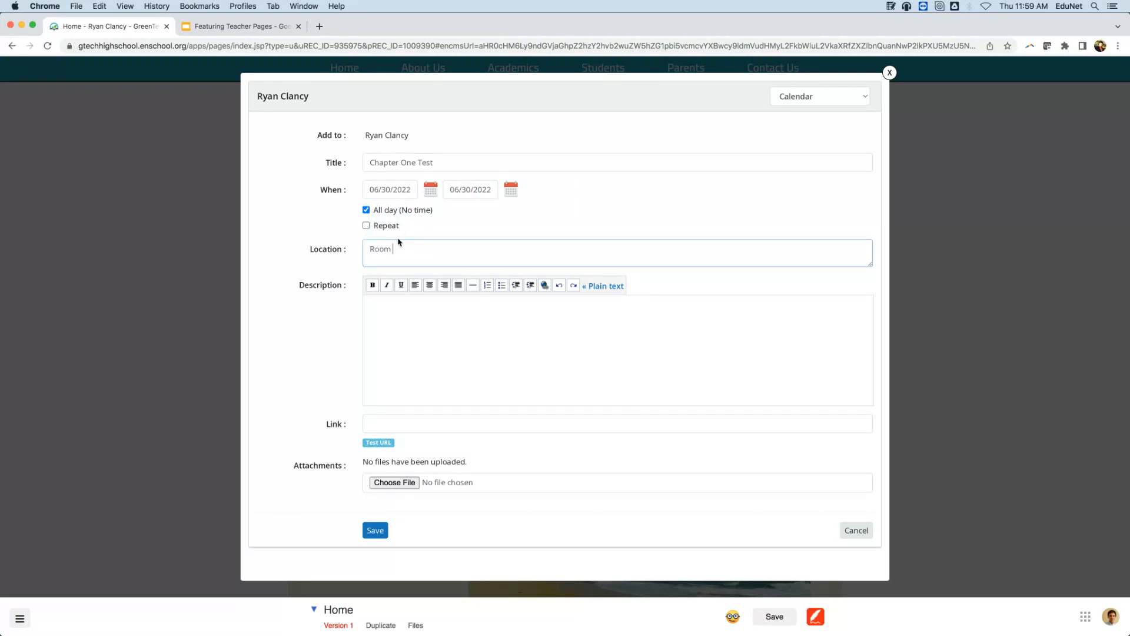
text(100)
click(890, 7)
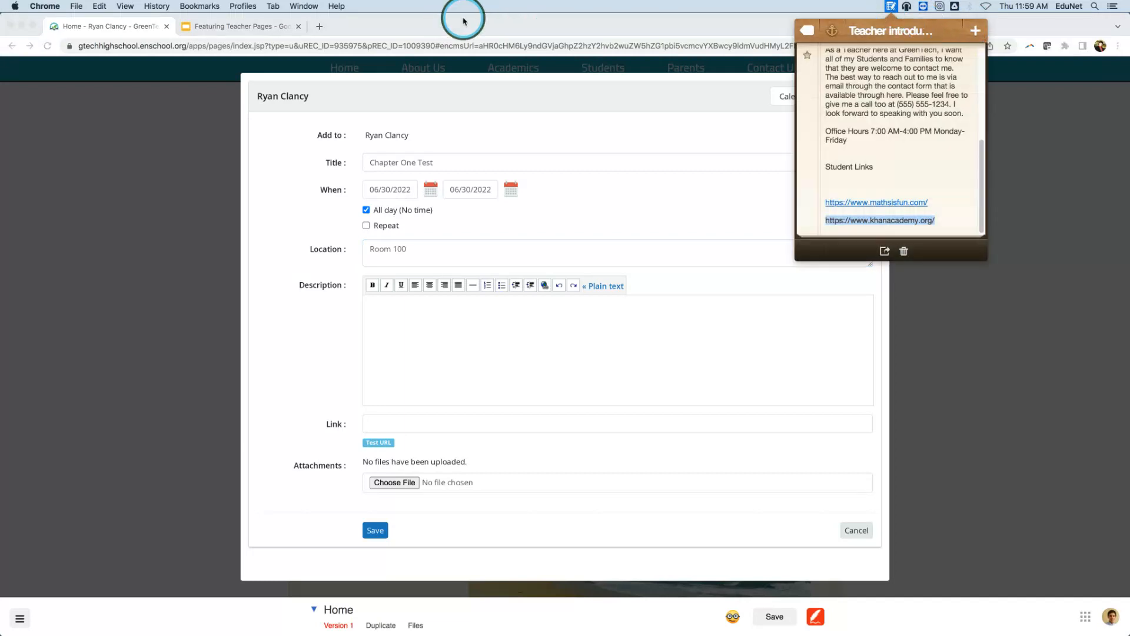
Search MiniNote for 'Chapter one' and copy the Chapter One Test study guide text.
click(807, 32)
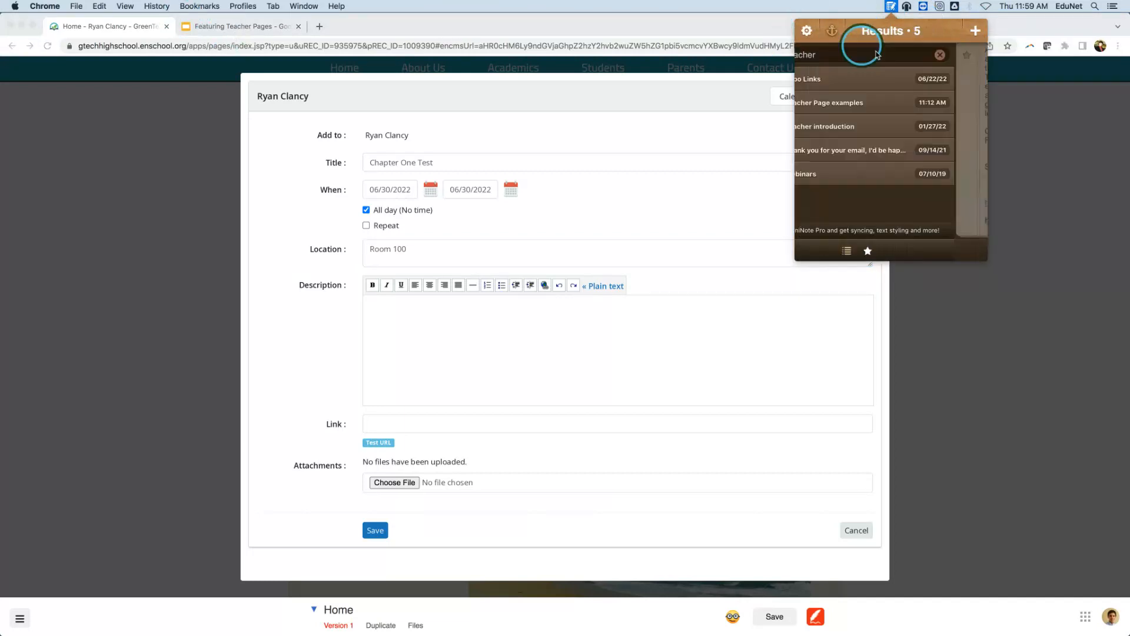
key(BackSpace)
text(Chapter one)
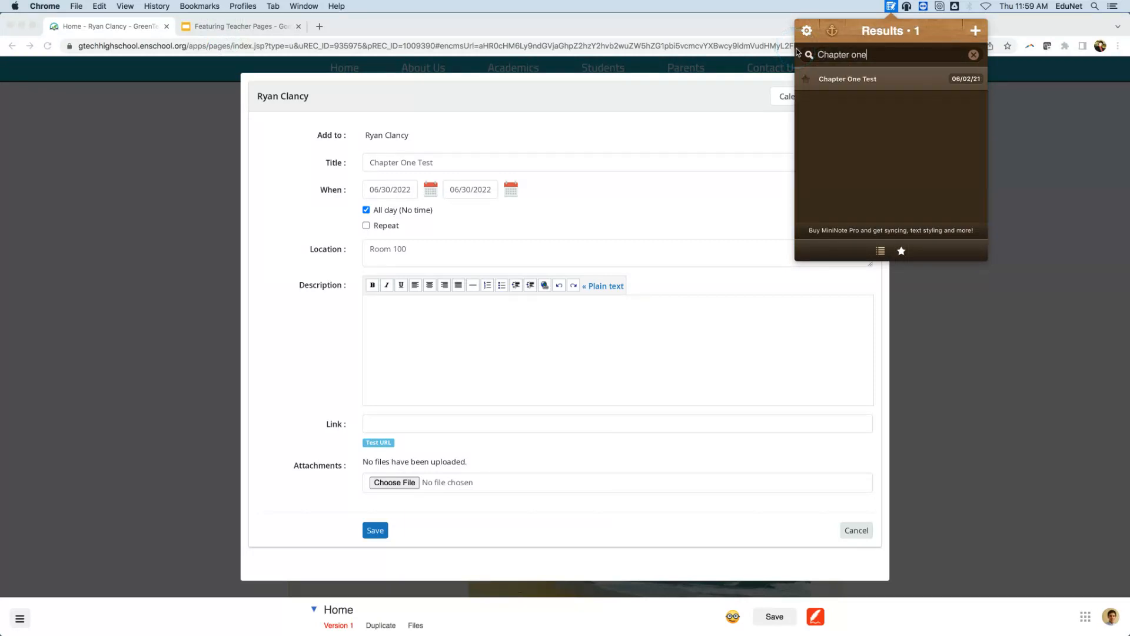
click(827, 79)
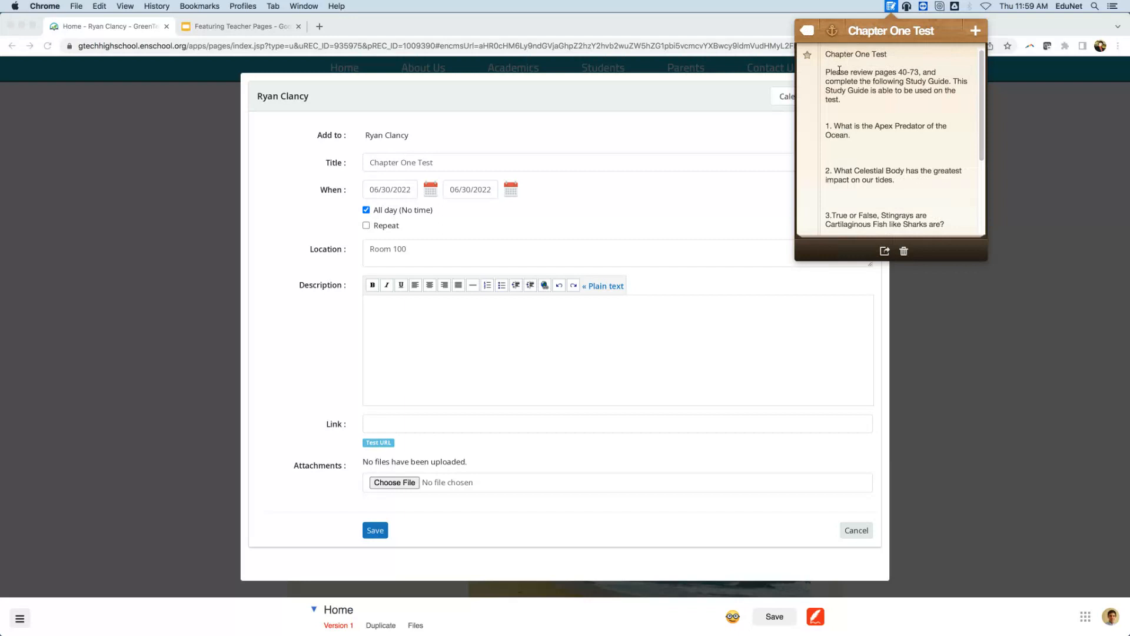
drag(826, 72, 934, 303)
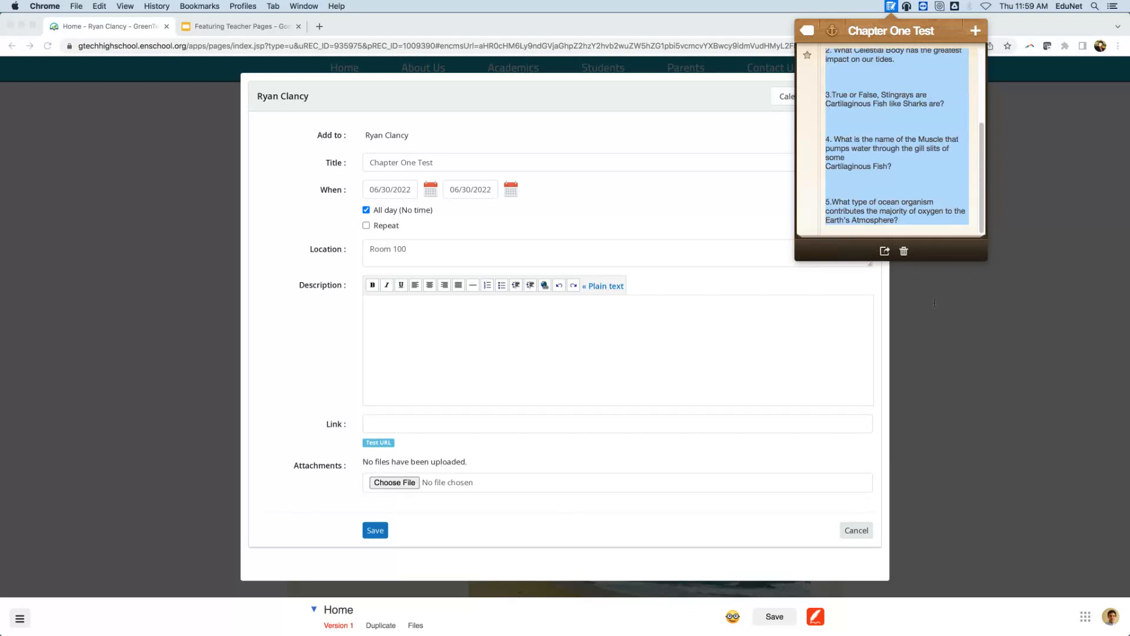
right_click(923, 92)
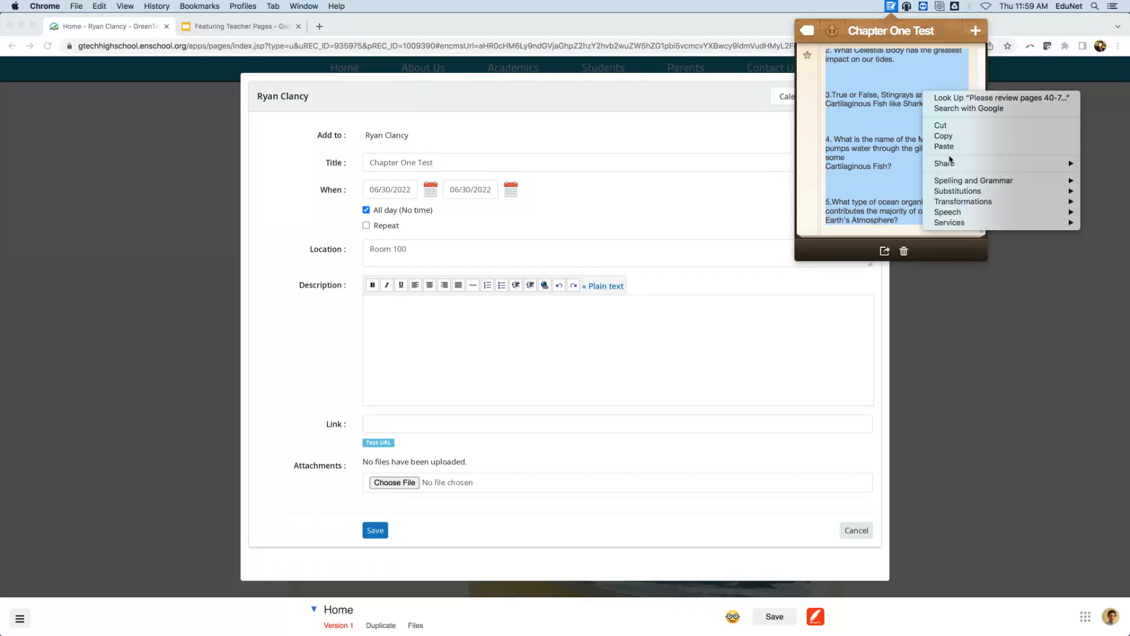
click(956, 139)
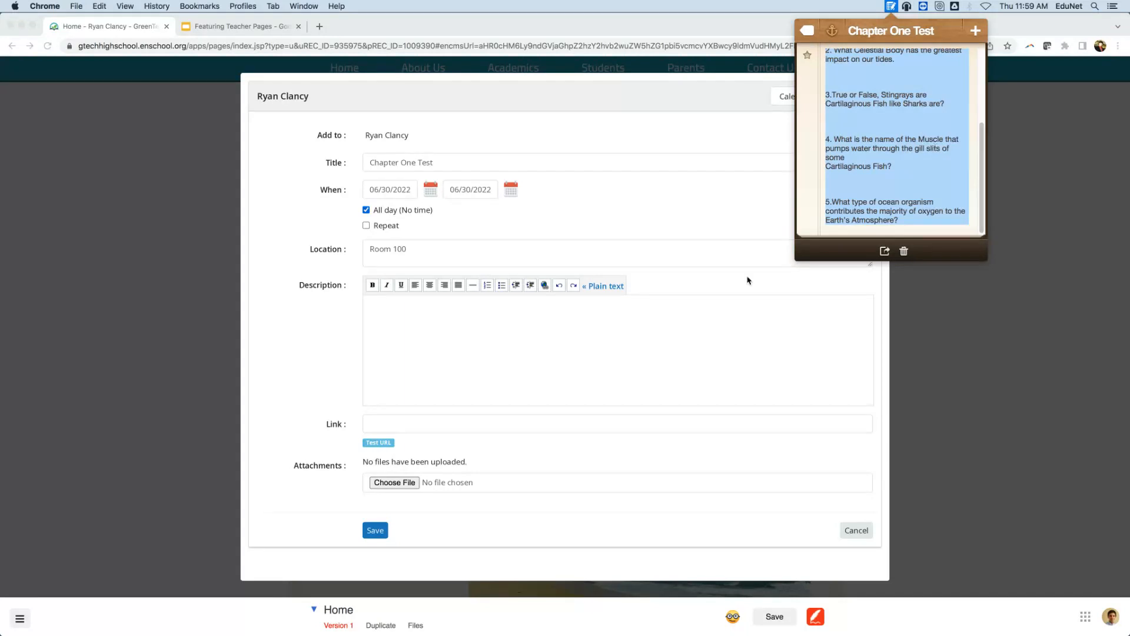
click(827, 87)
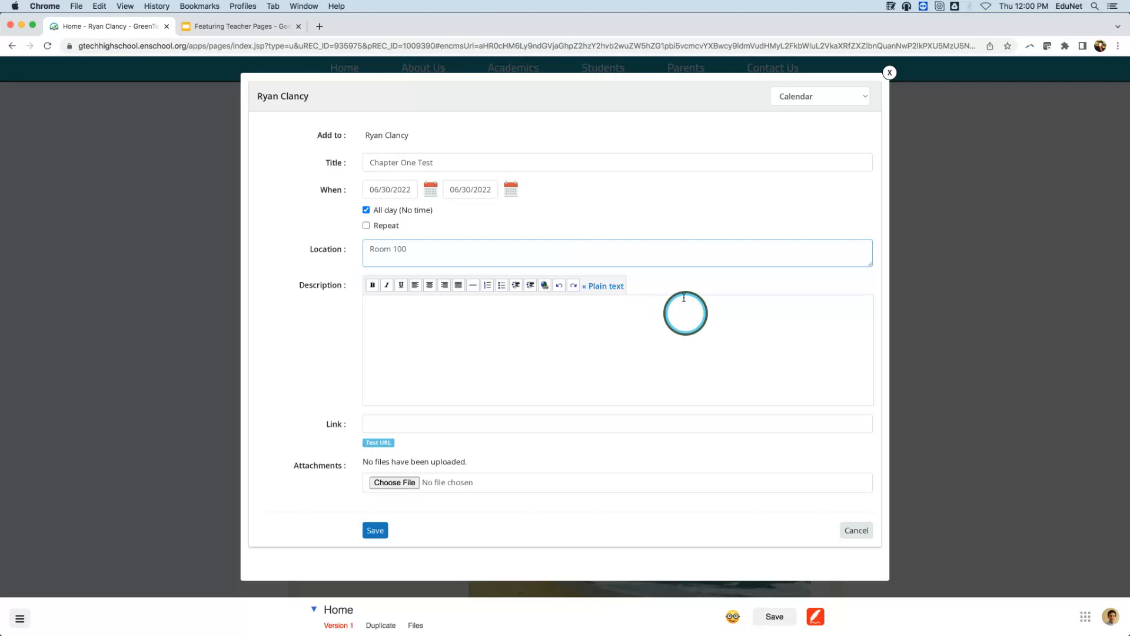
Paste the study guide into the plain-text Description, then switch it to rich formatting.
click(606, 287)
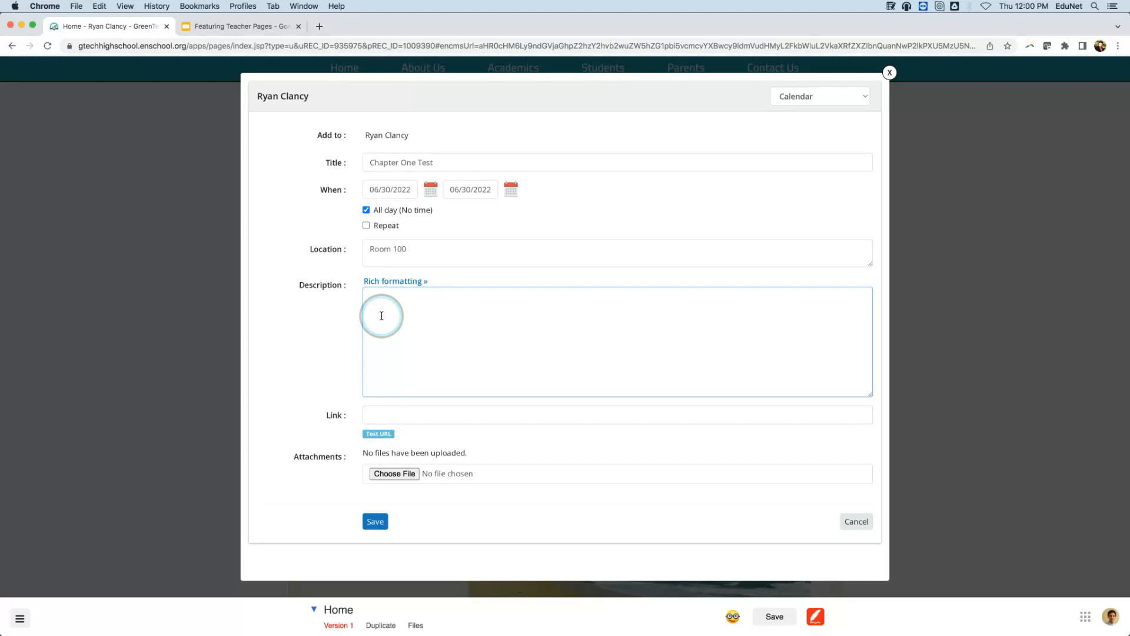
key(super+v)
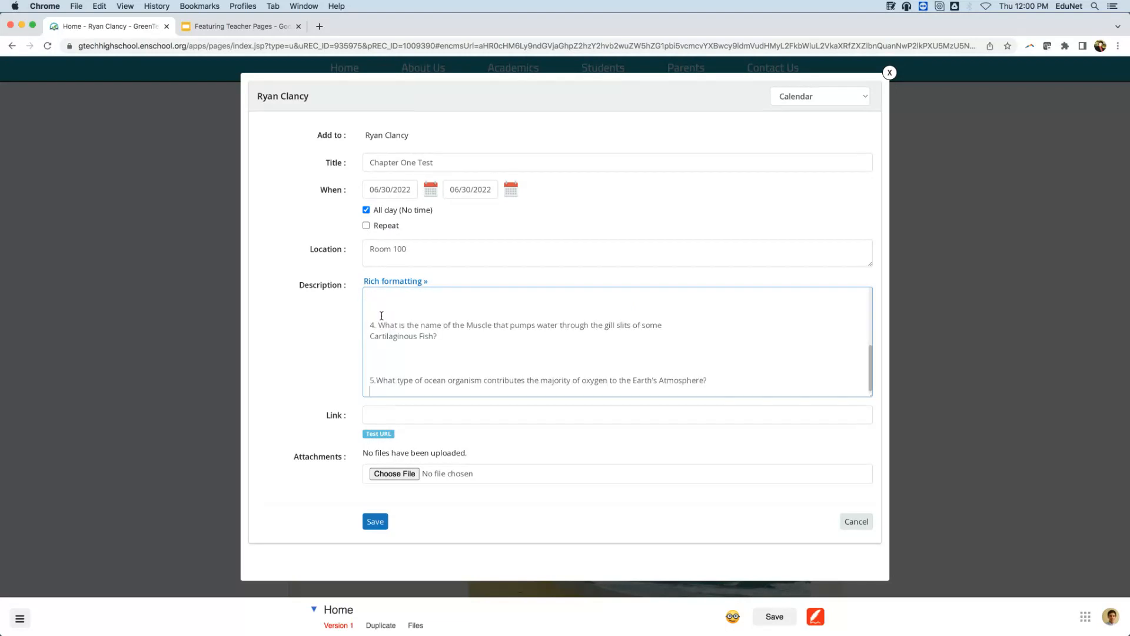
scroll(487, 340, up, 10)
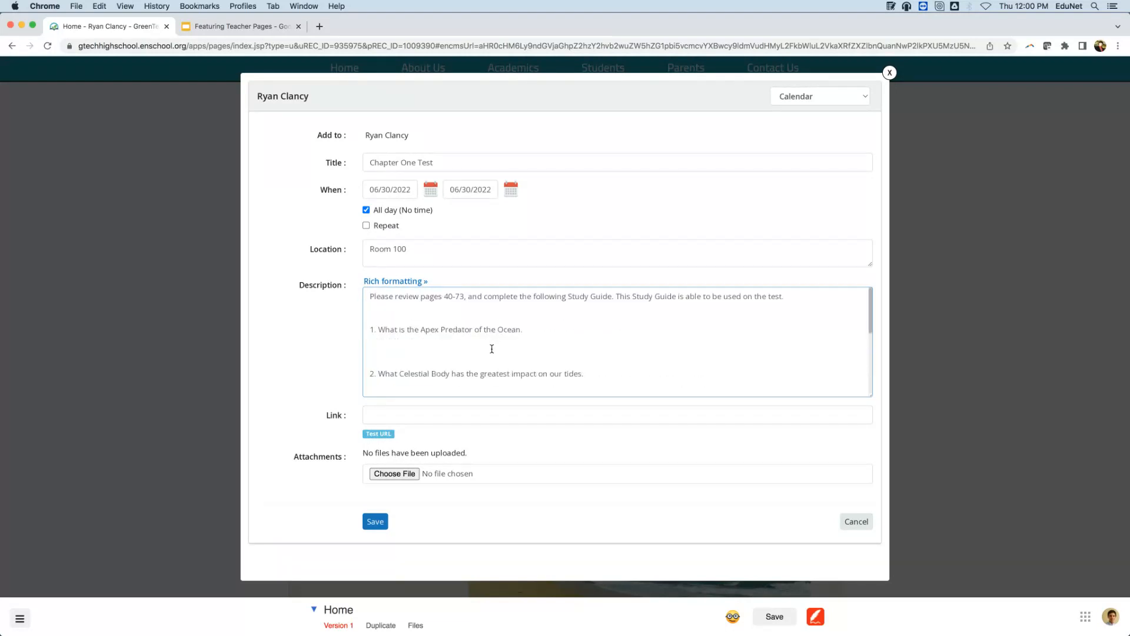
click(402, 283)
scroll(666, 330, down, 5)
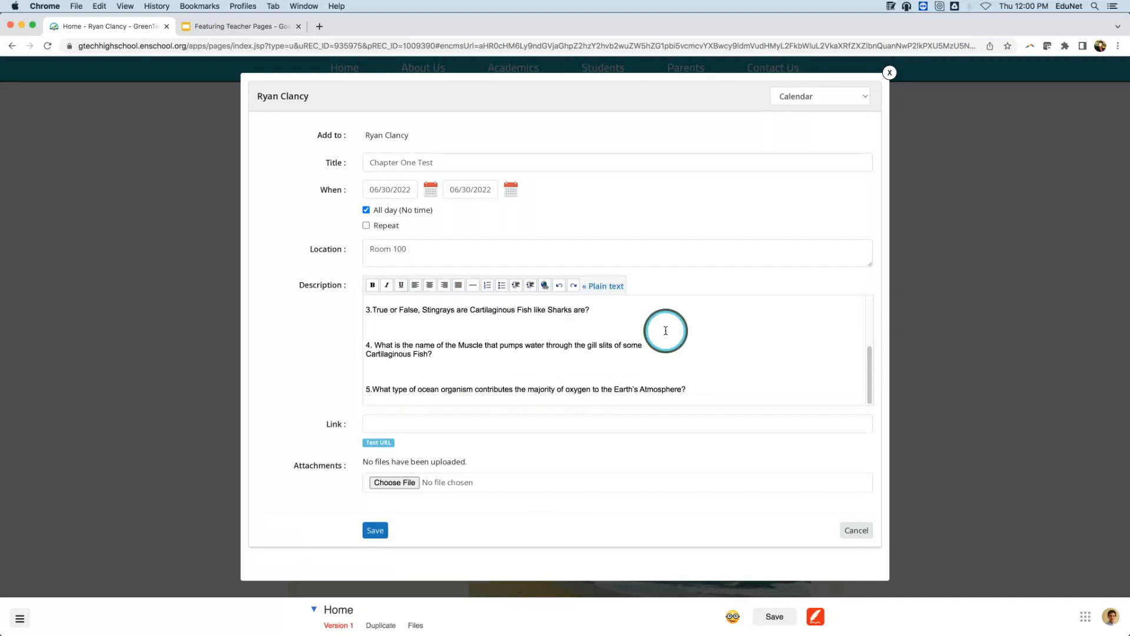
scroll(665, 330, up, 5)
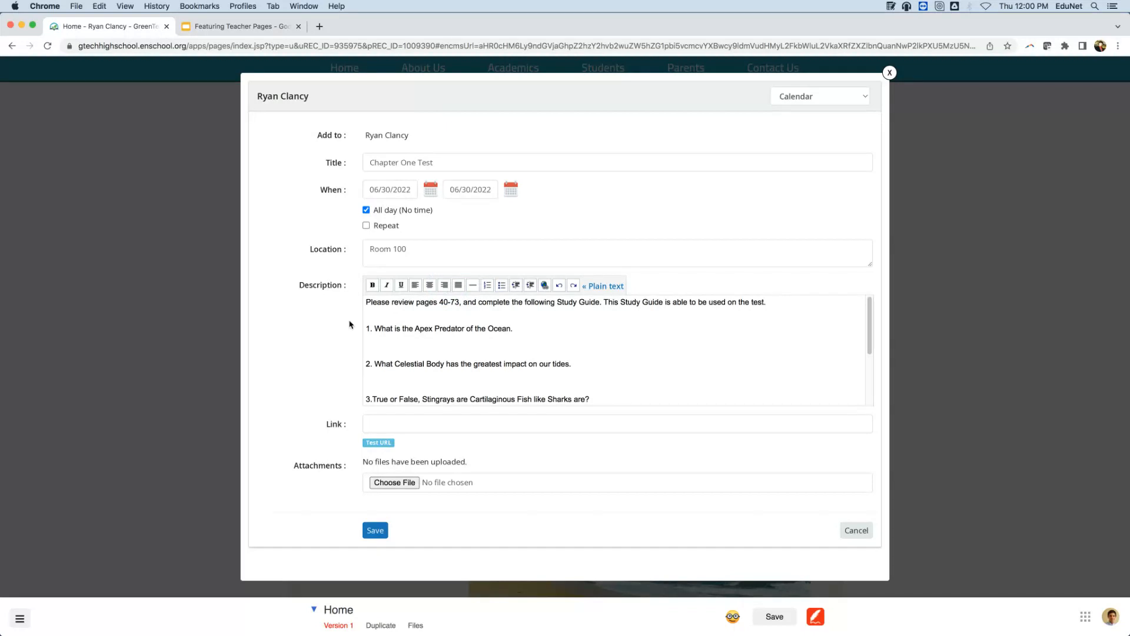
Insert a blank line and a horizontal divider above the 'Please' study guide text in the description.
double_click(366, 302)
click(365, 300)
key(Return)
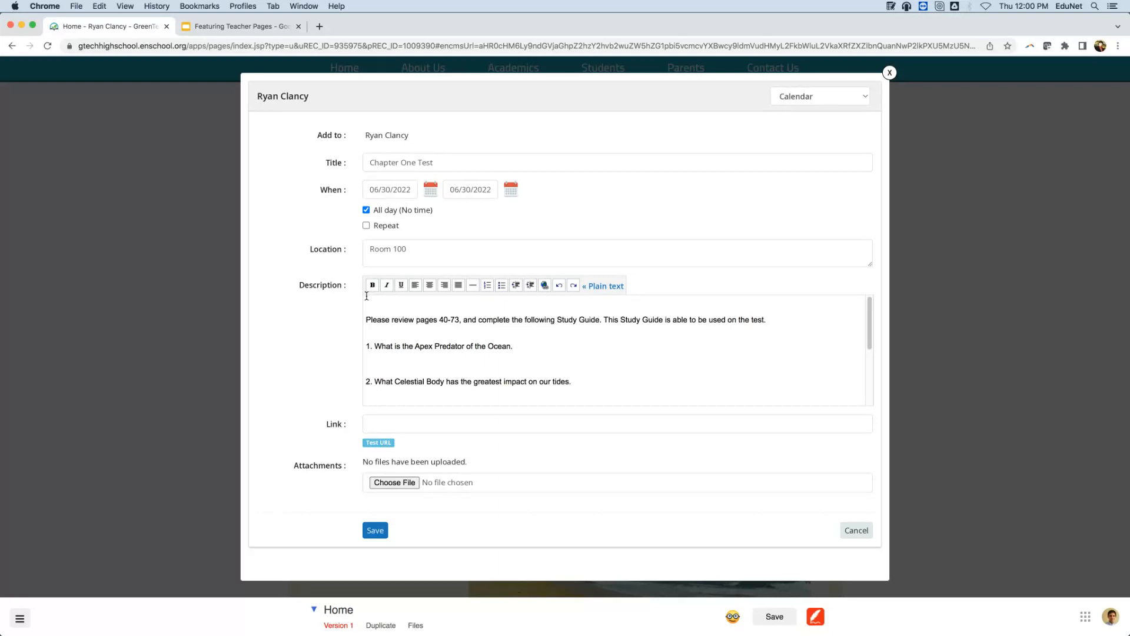
click(473, 286)
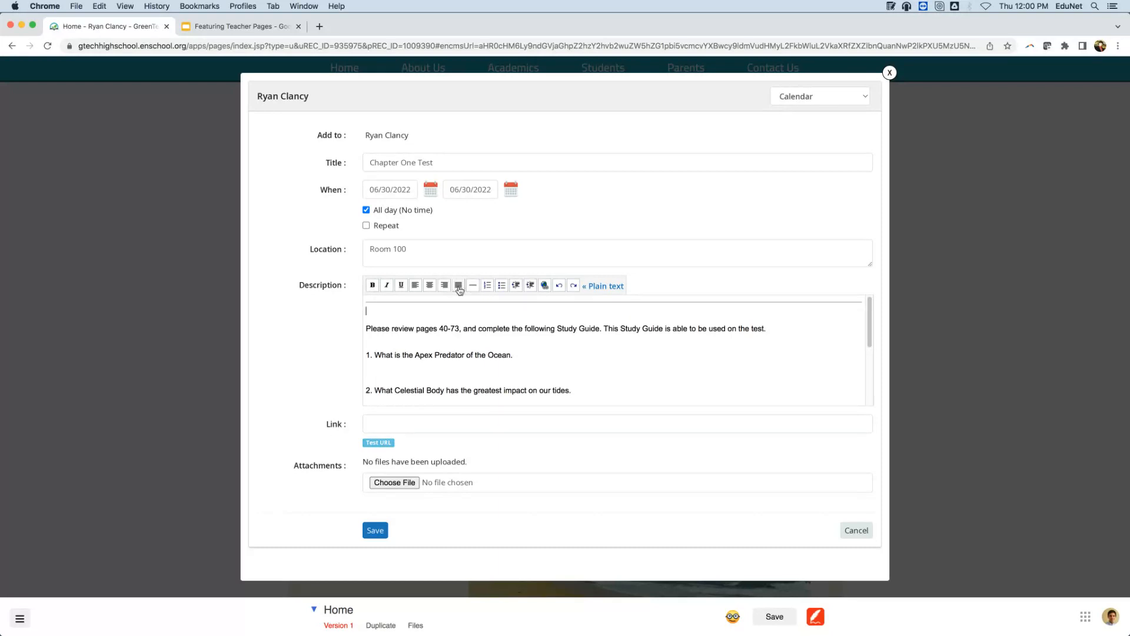
double_click(405, 316)
click(545, 286)
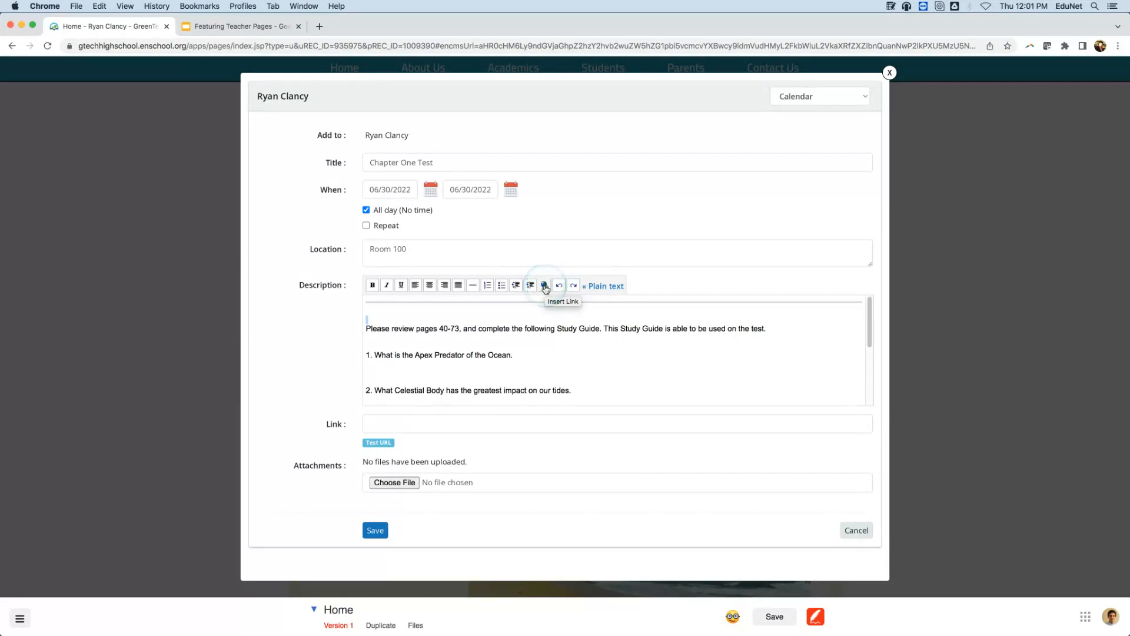
click(284, 168)
click(420, 311)
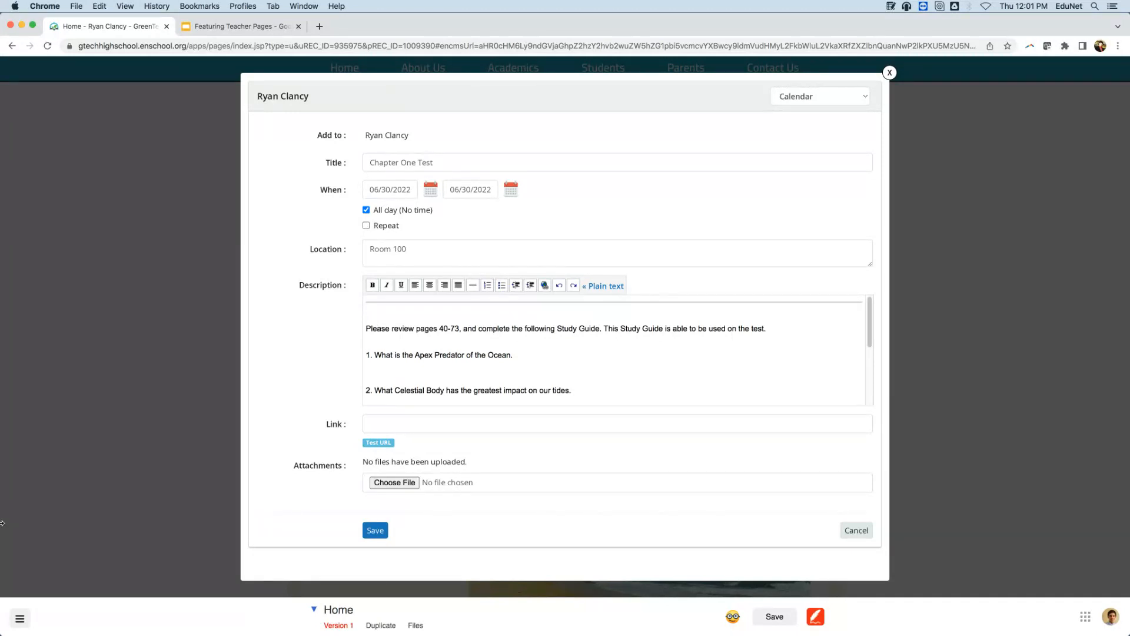
click(389, 484)
click(566, 63)
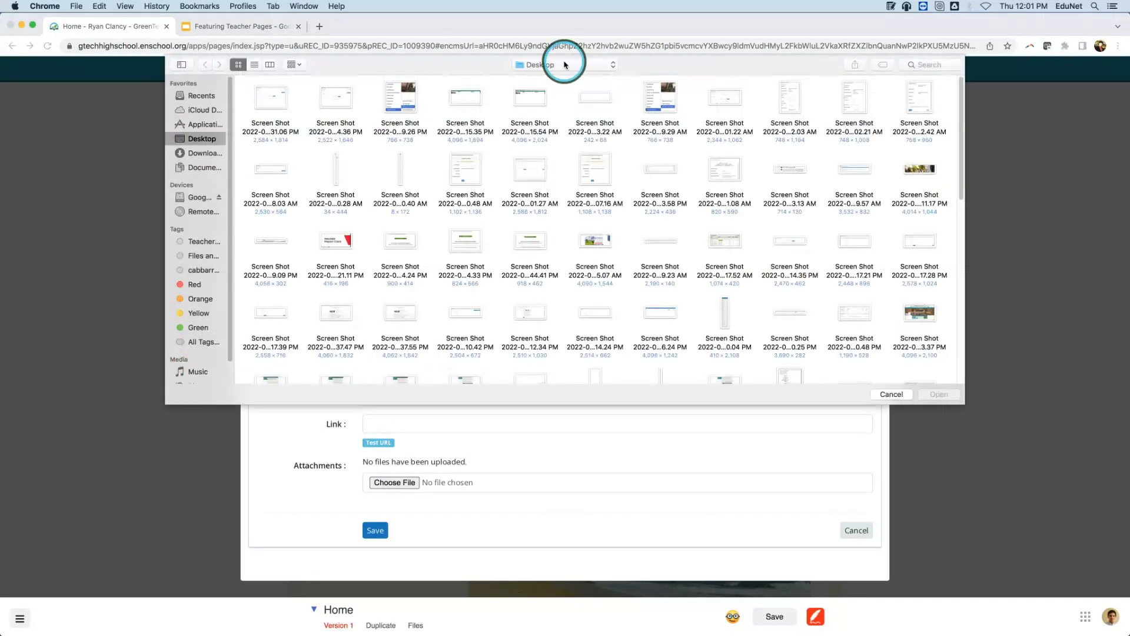
click(564, 136)
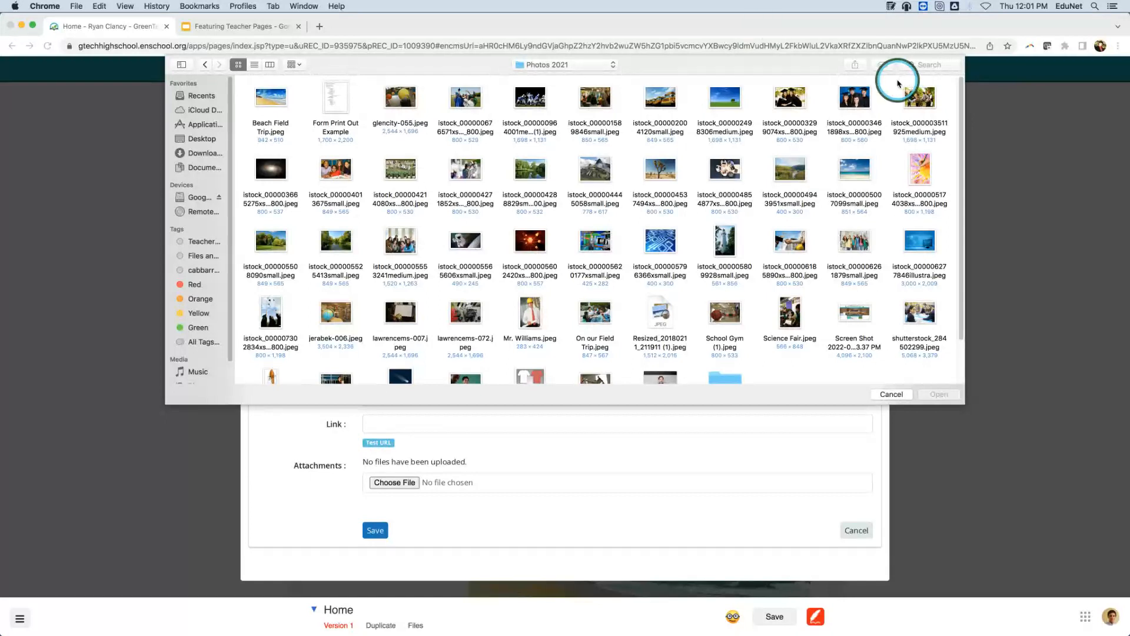
click(800, 173)
click(953, 398)
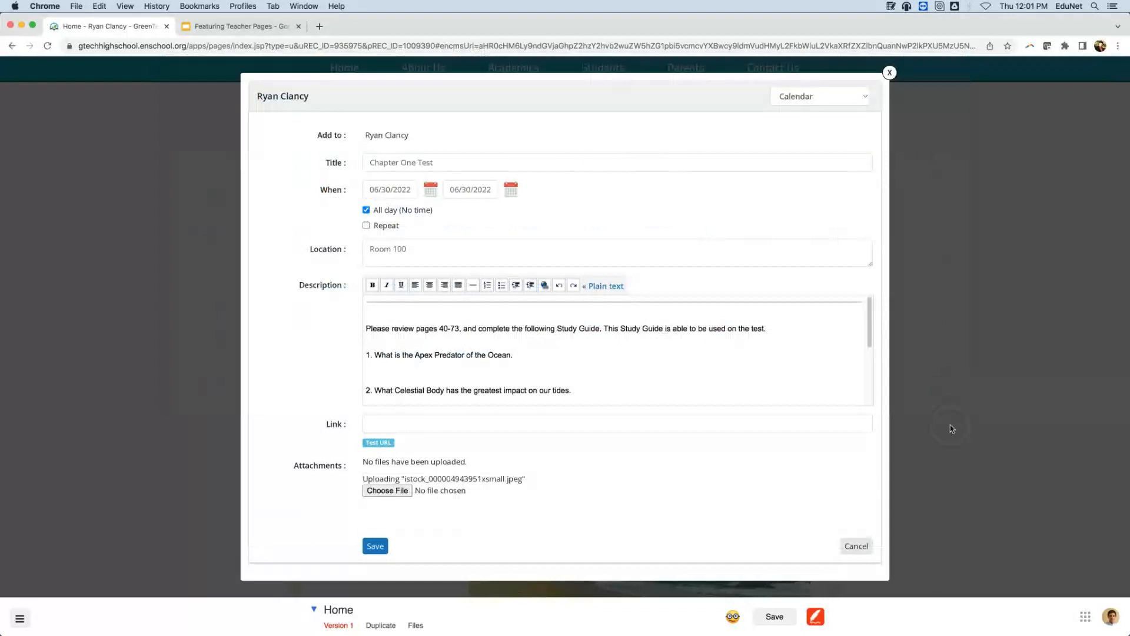
click(509, 527)
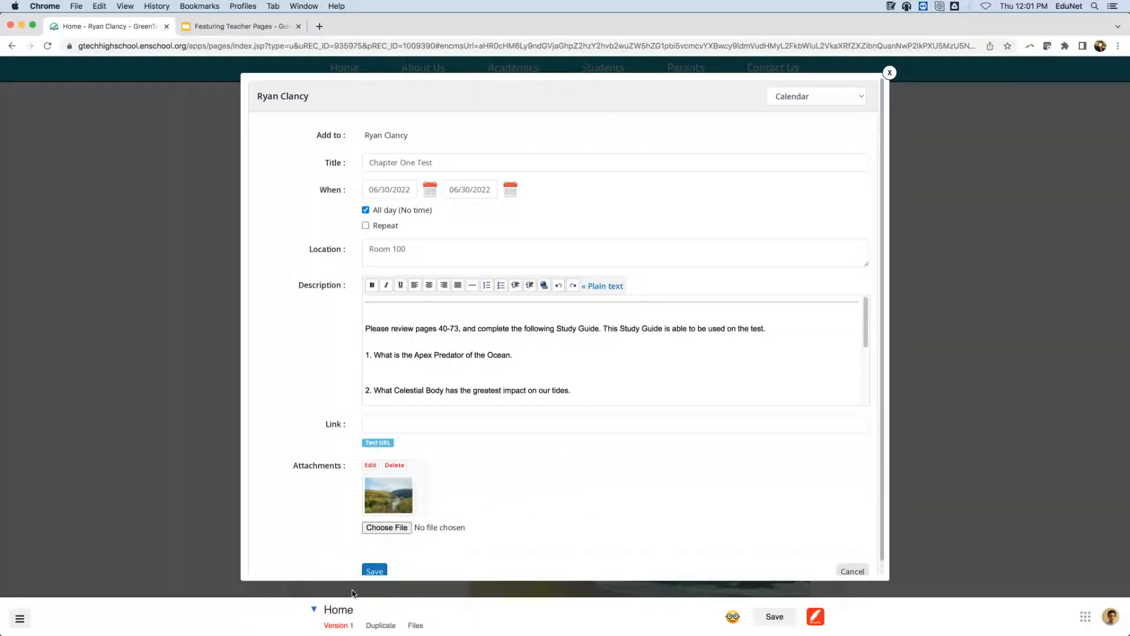
click(373, 572)
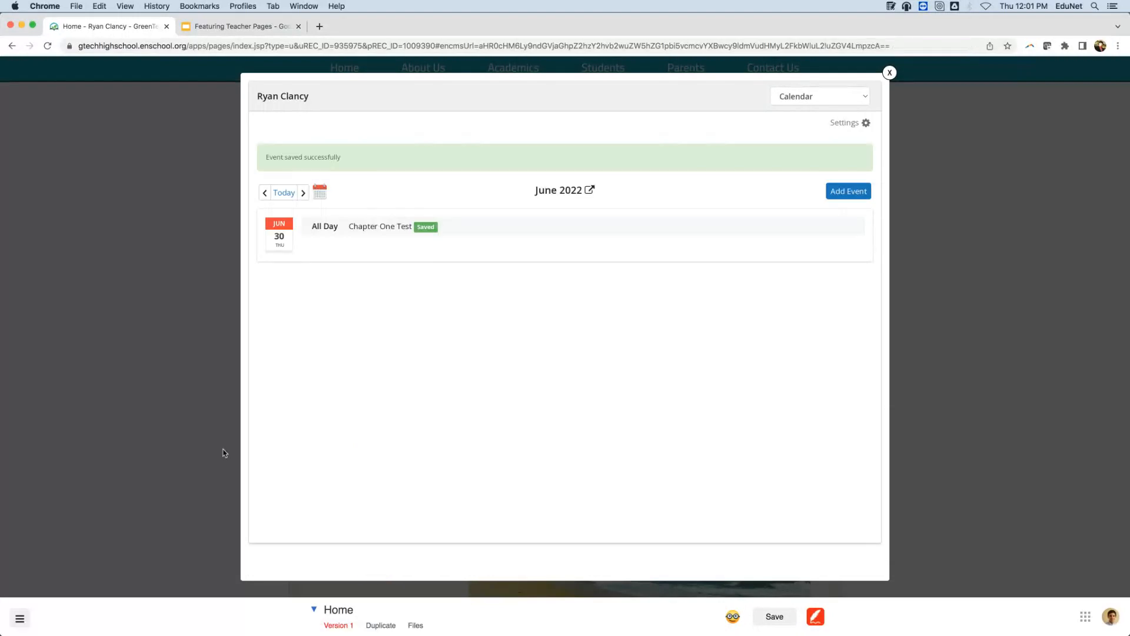
After reloading, drag Calendar below Home in the page order and save, leaving Email third.
click(200, 379)
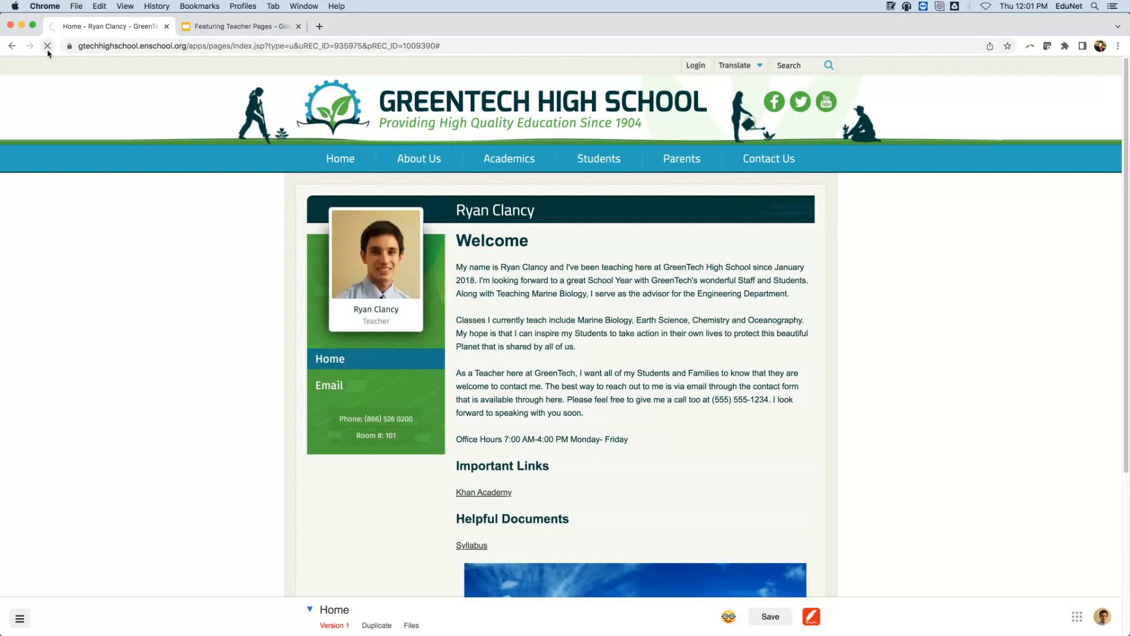
click(48, 47)
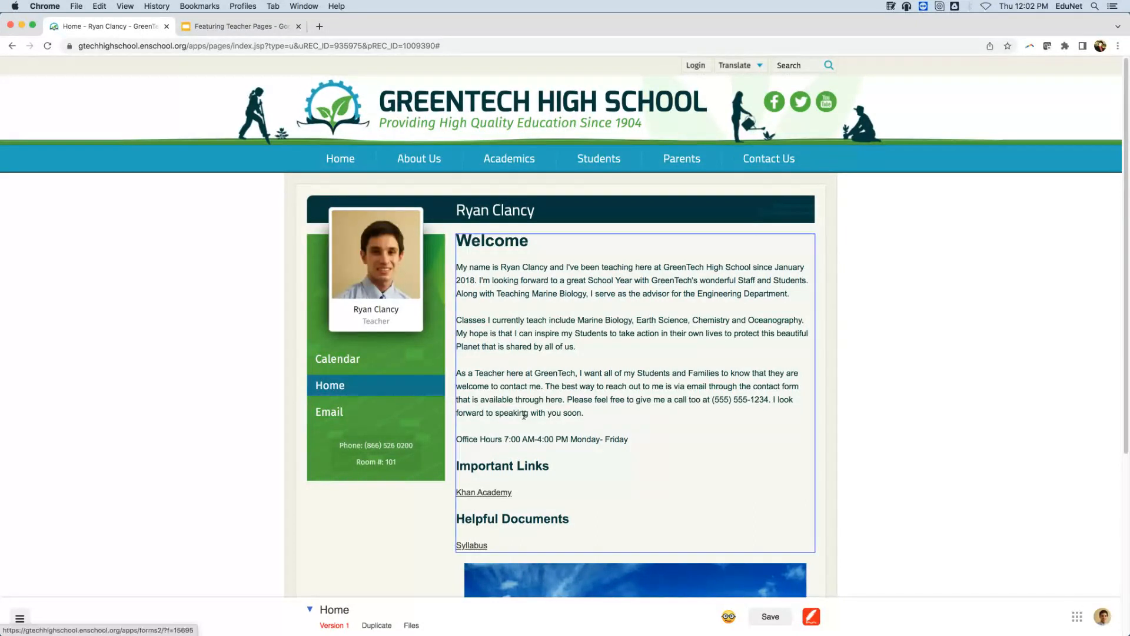
click(311, 611)
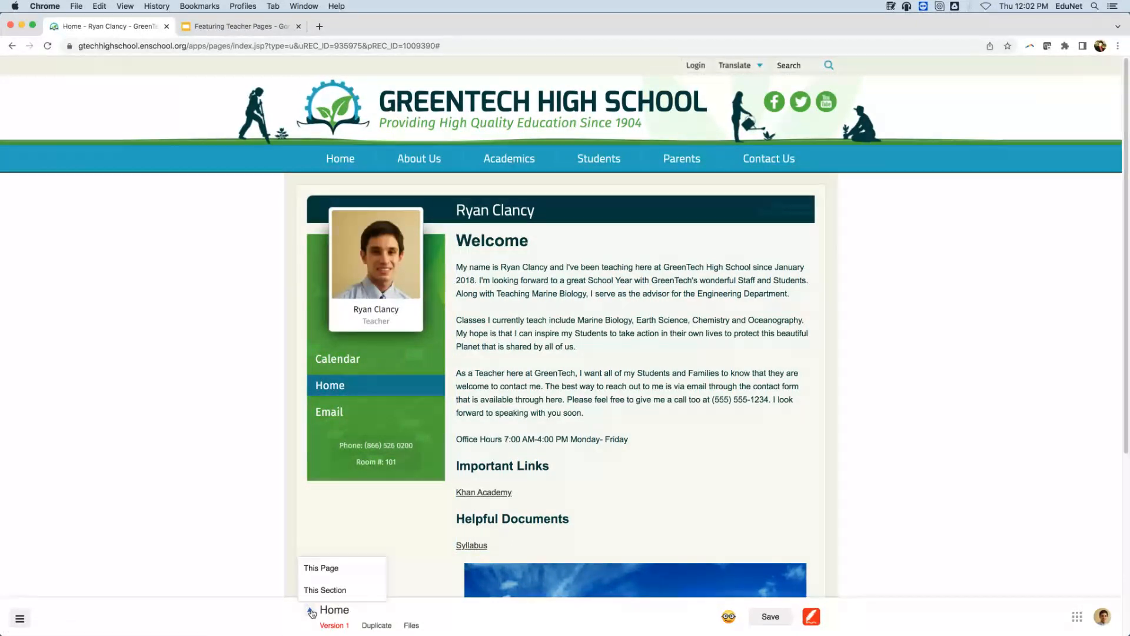
mouse_move(322, 596)
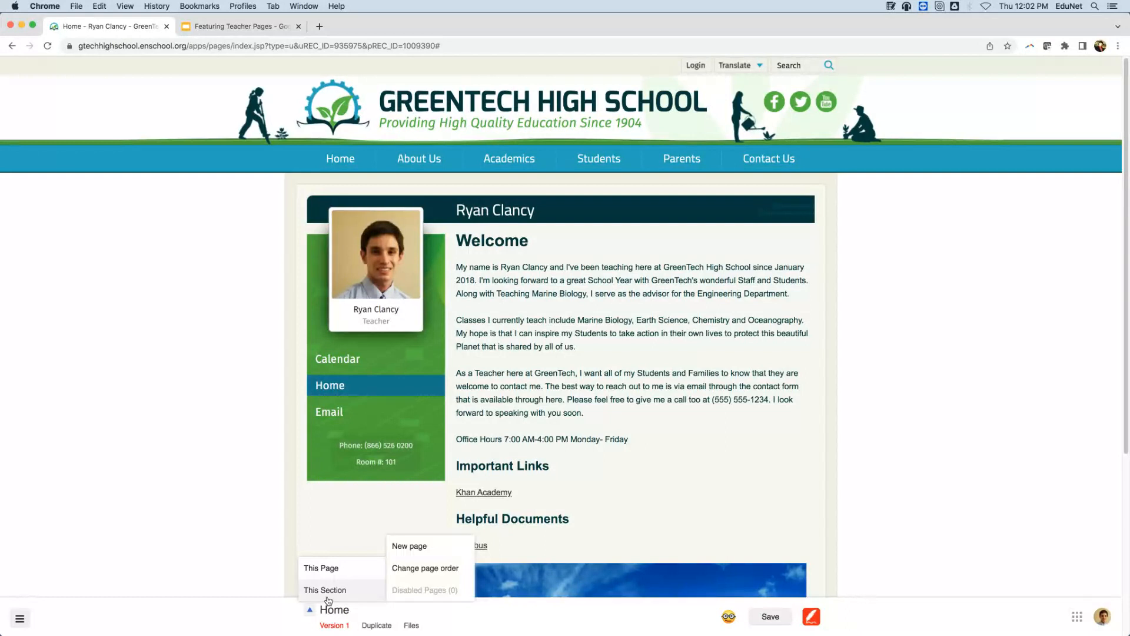
click(415, 570)
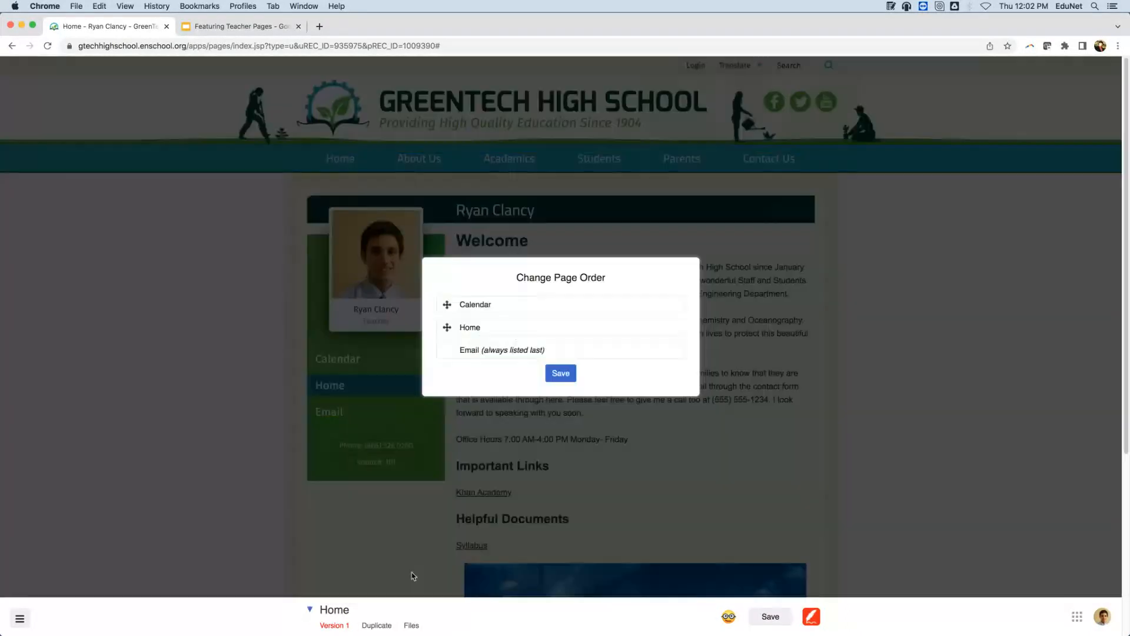
drag(447, 304, 448, 330)
click(560, 374)
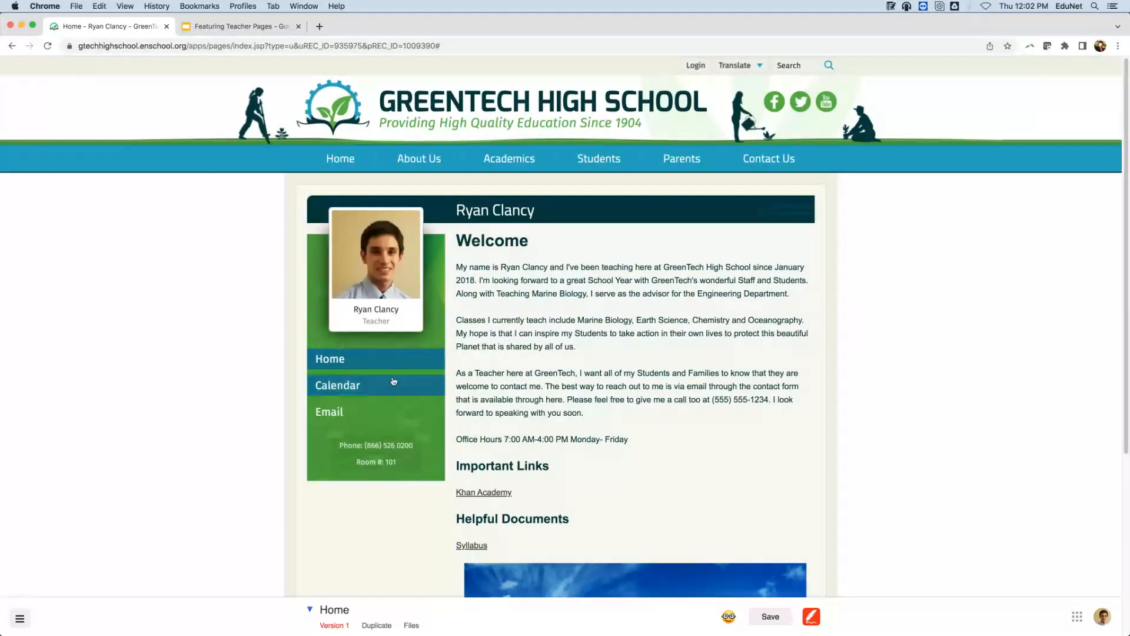
click(391, 382)
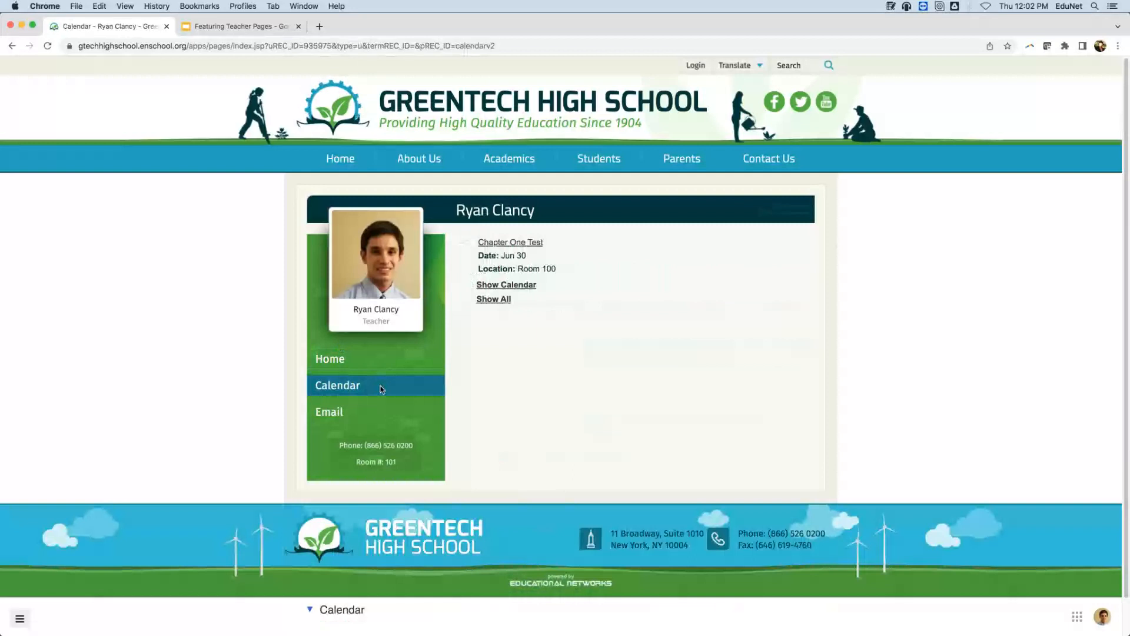
click(516, 243)
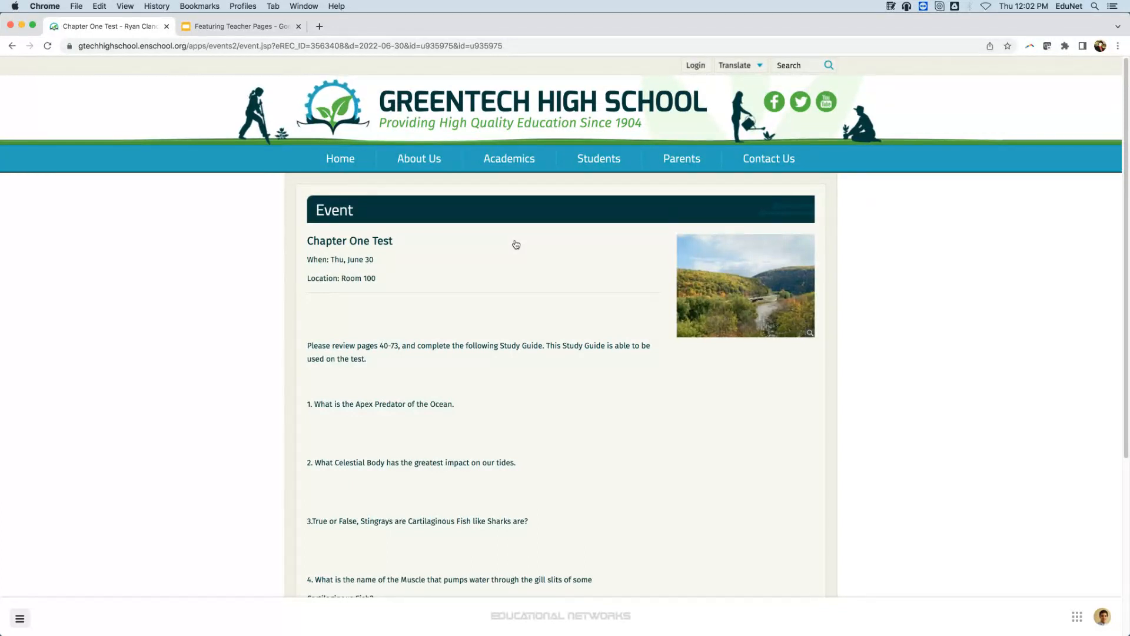
click(12, 46)
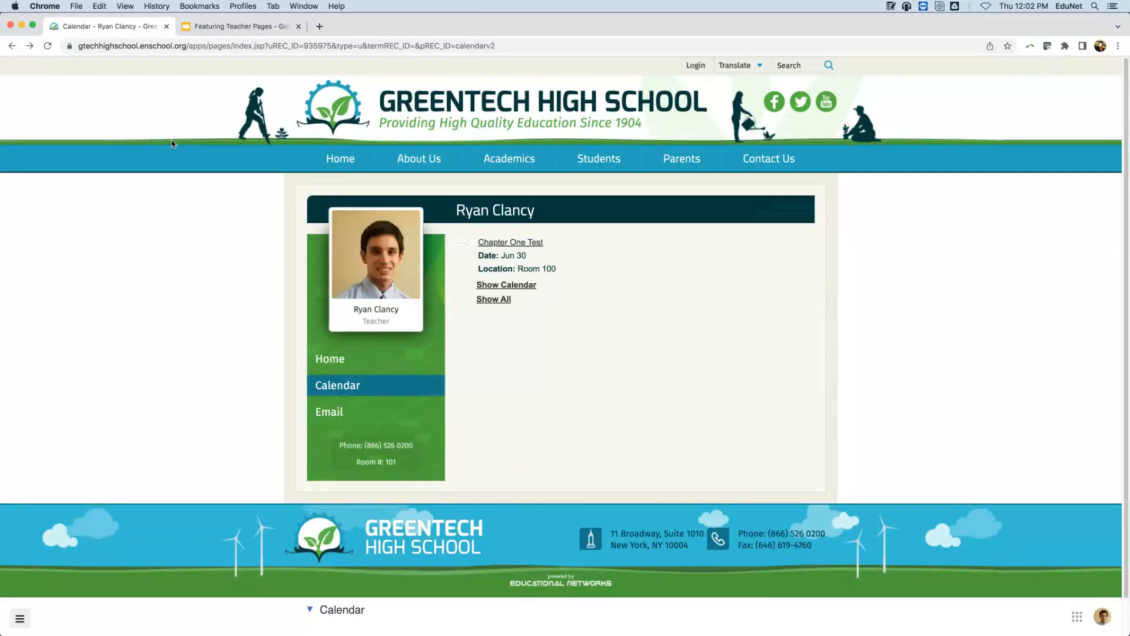
click(379, 369)
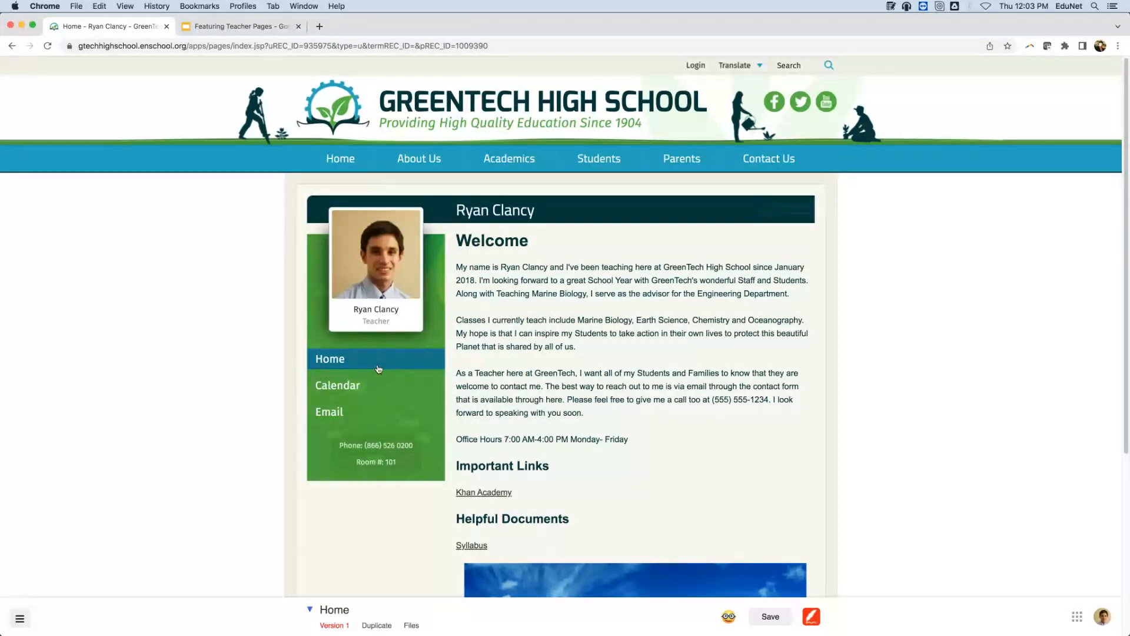
click(310, 610)
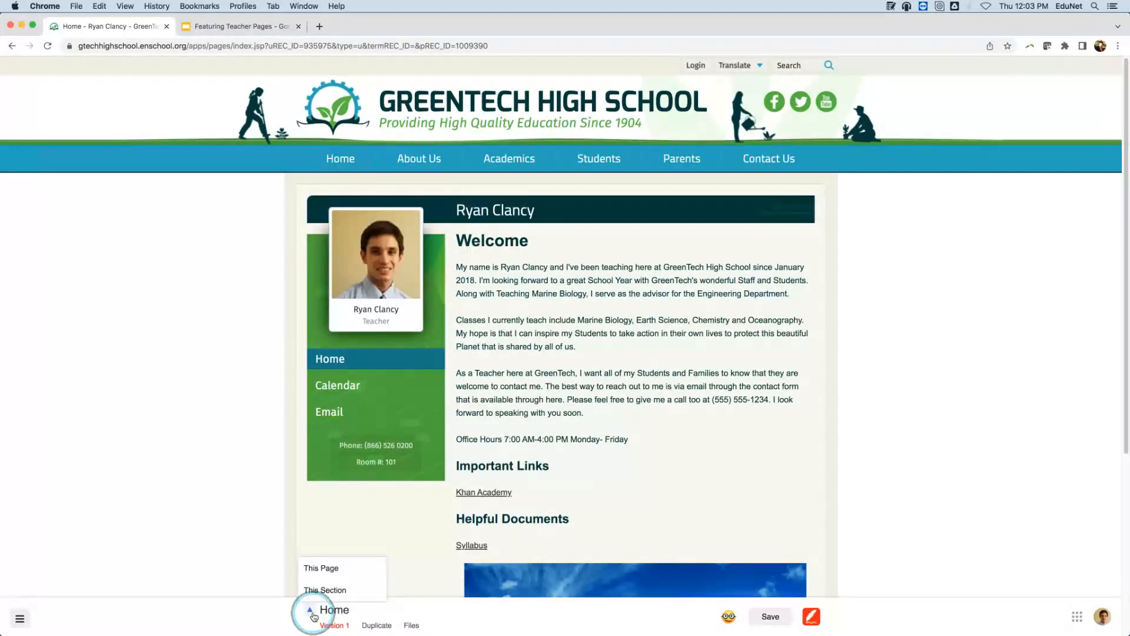
click(319, 592)
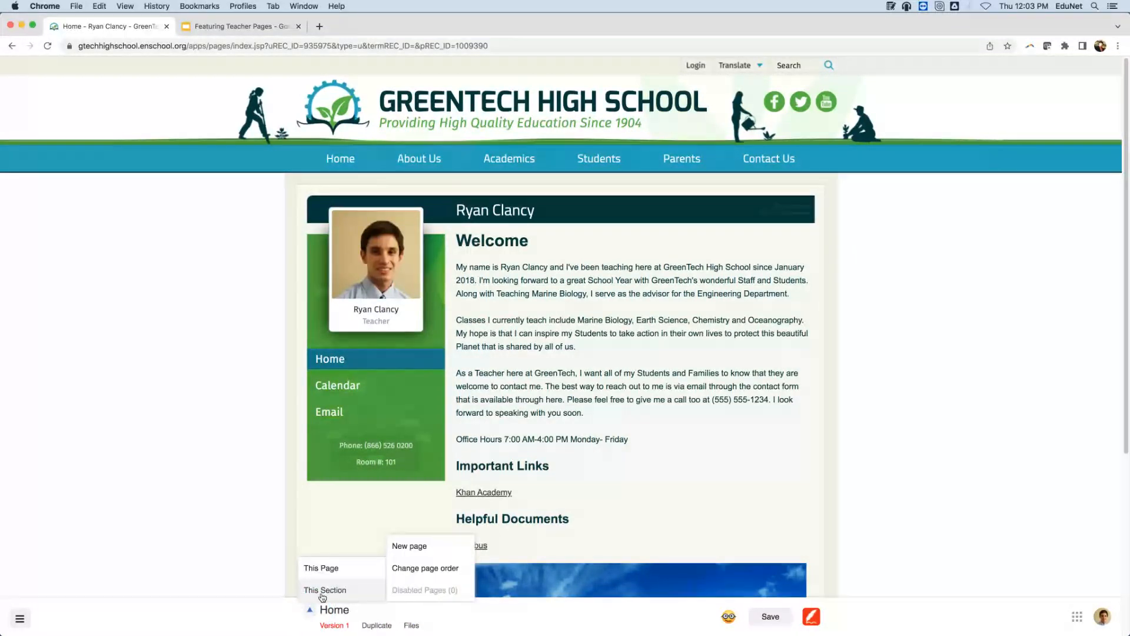
click(431, 553)
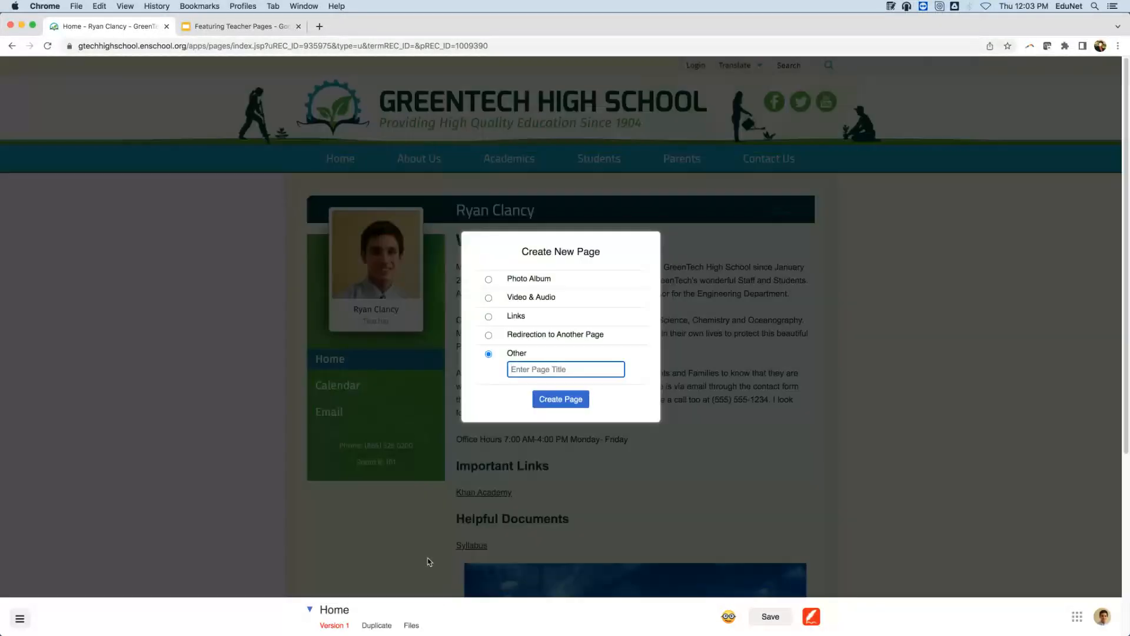
click(489, 279)
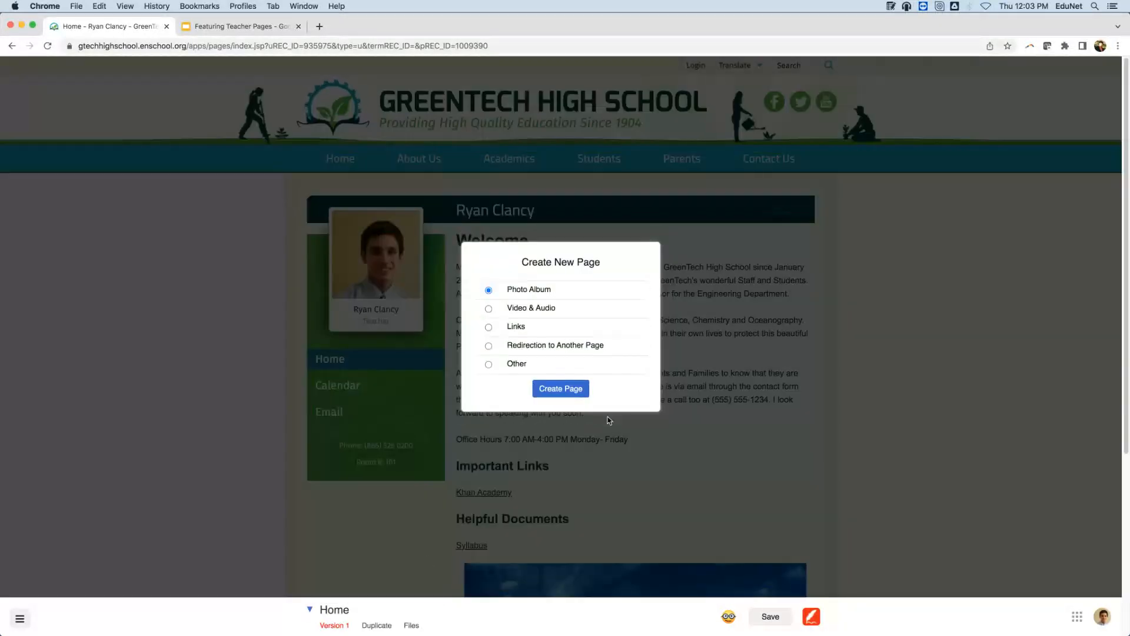
click(583, 395)
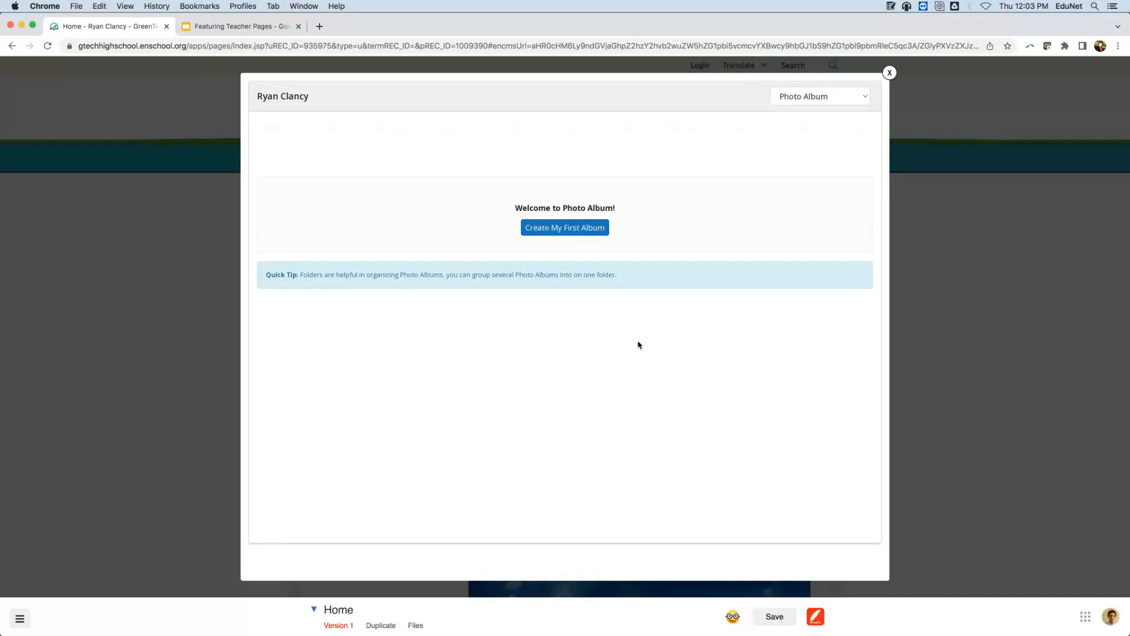
Name the first album 'Marine Biology 100', save its info, and start adding photos.
click(574, 229)
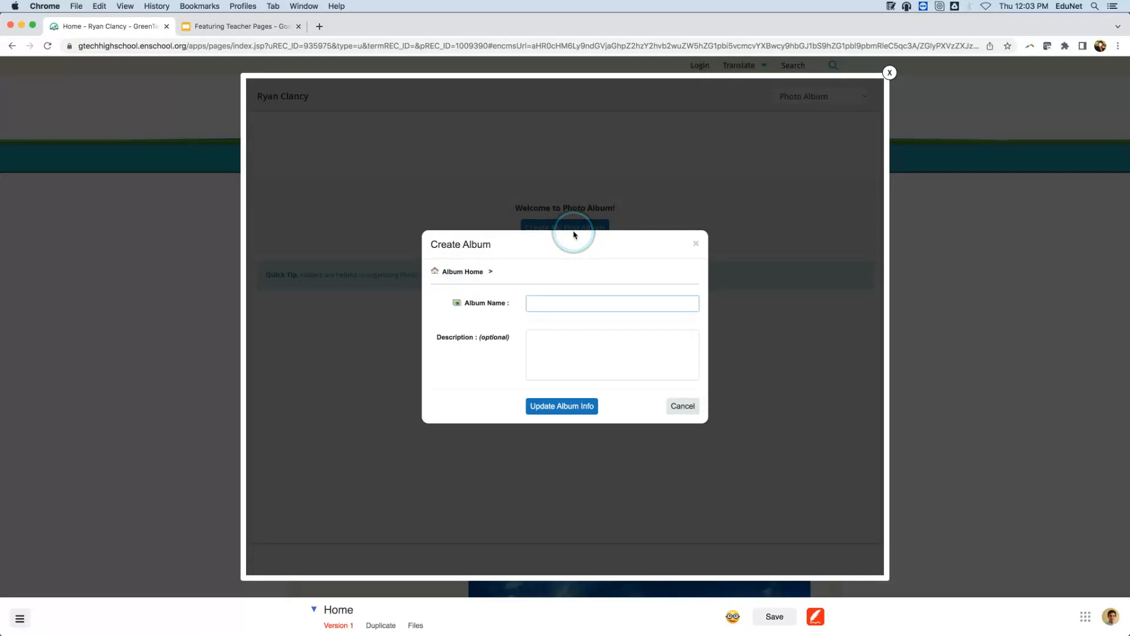
text(Ma)
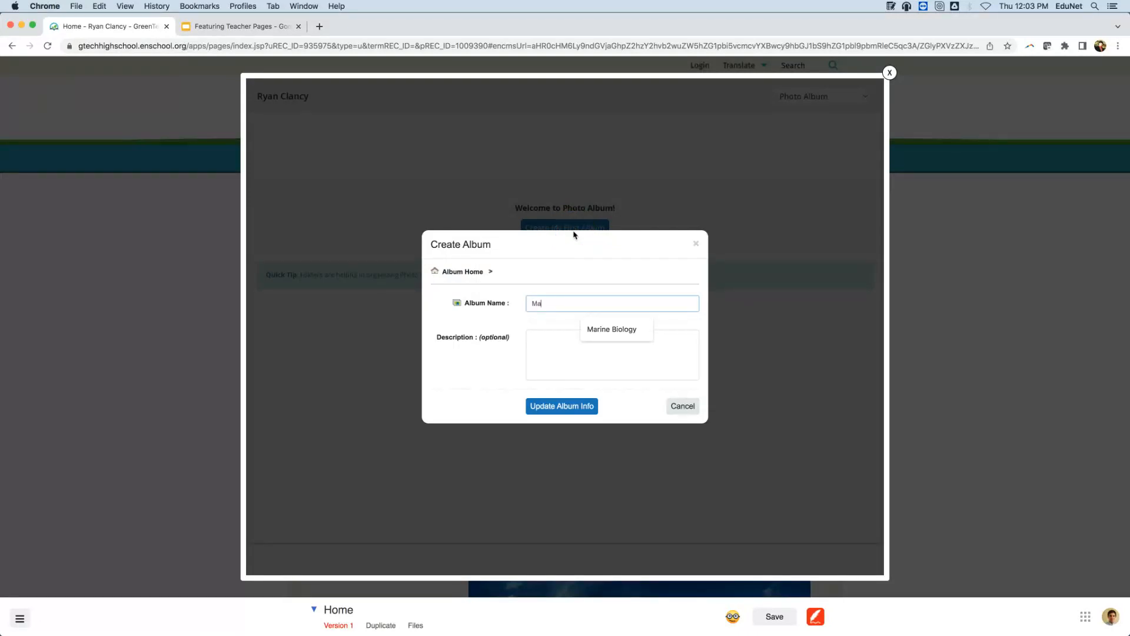
text(rine Biology 100)
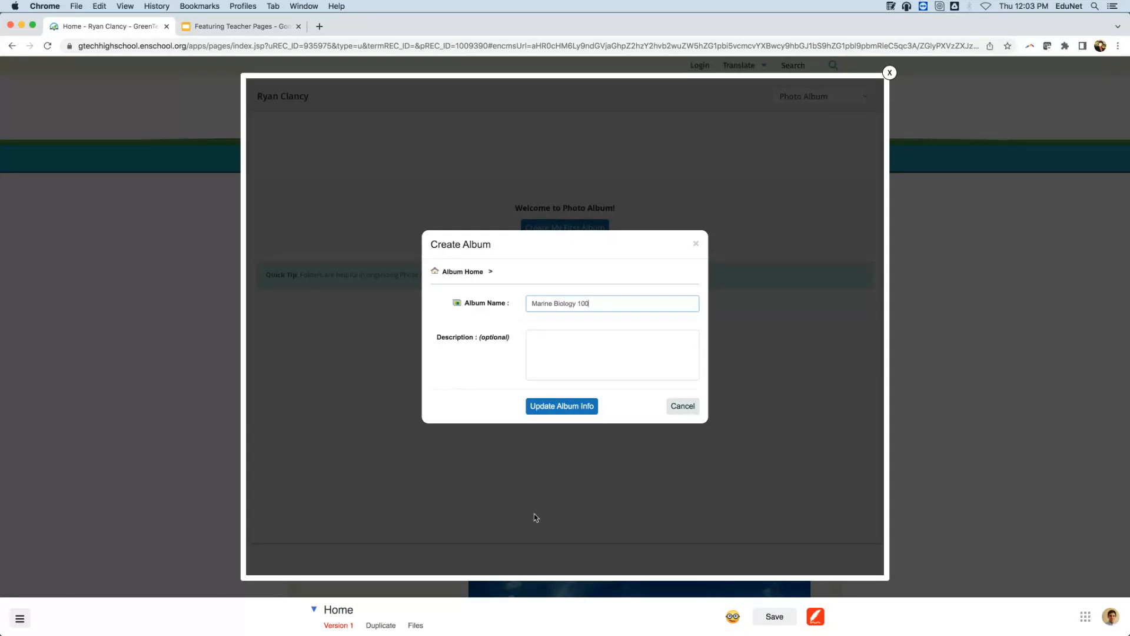
click(576, 410)
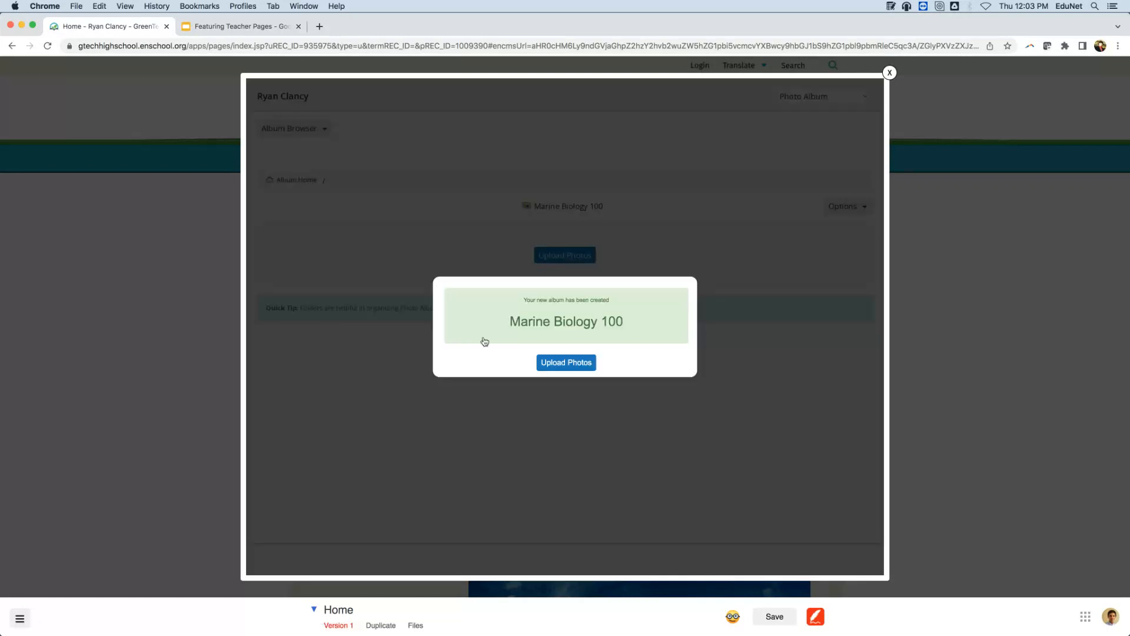
click(567, 361)
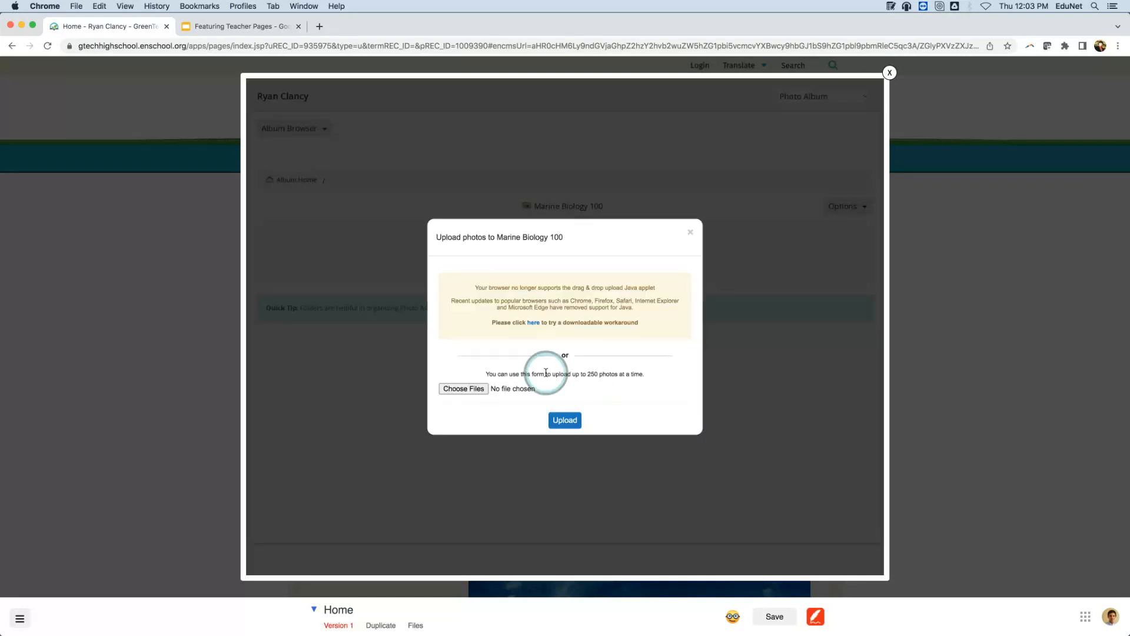
Choose Beach Field Trip.jpeg, the lighthouse shot and four other images, and upload all six.
click(477, 391)
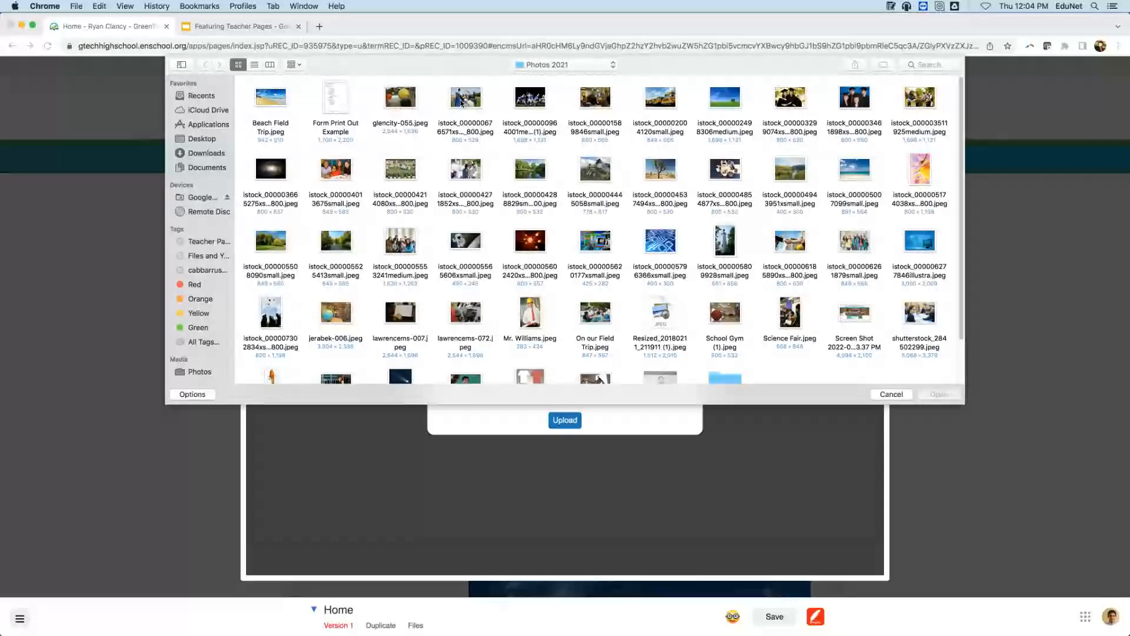
click(280, 99)
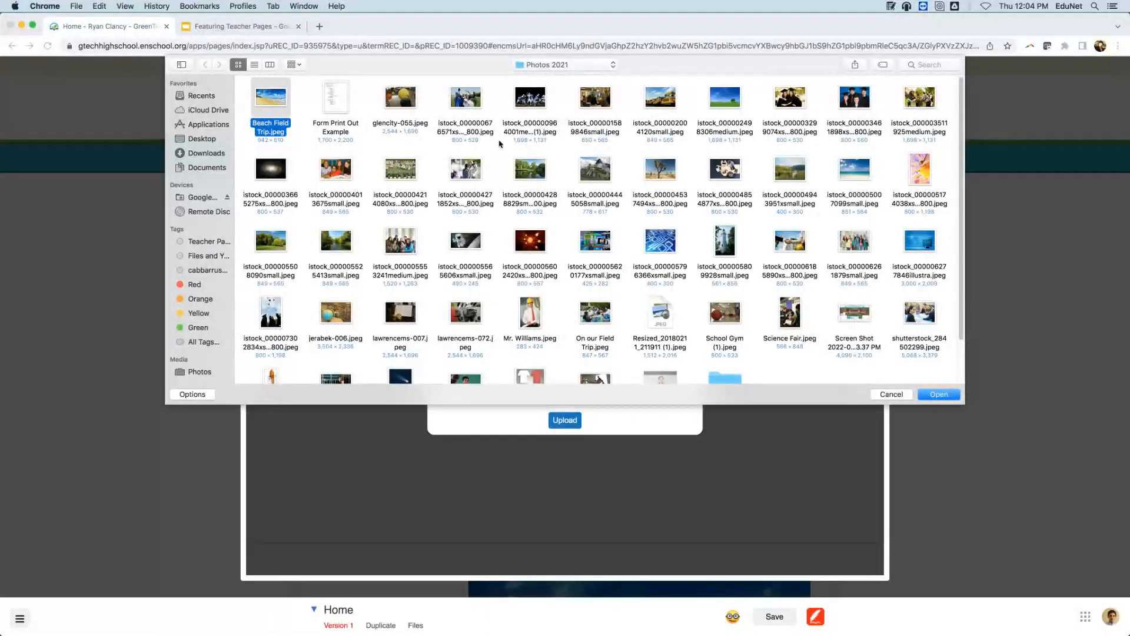
super+click(541, 170)
super+click(783, 168)
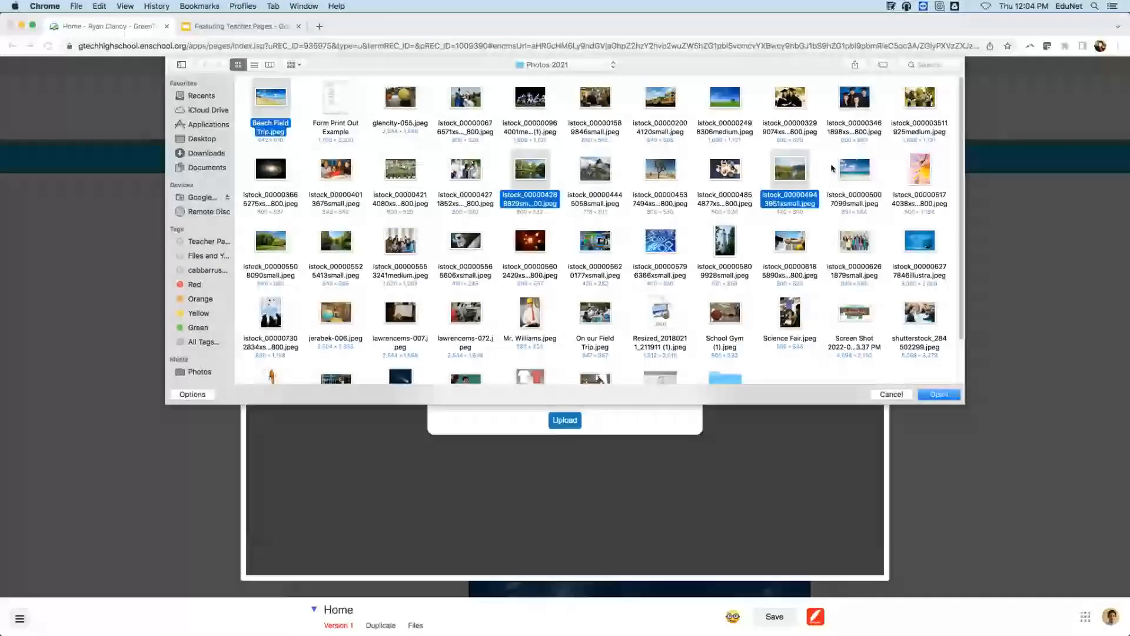
super+click(849, 168)
scroll(373, 223, down, 2)
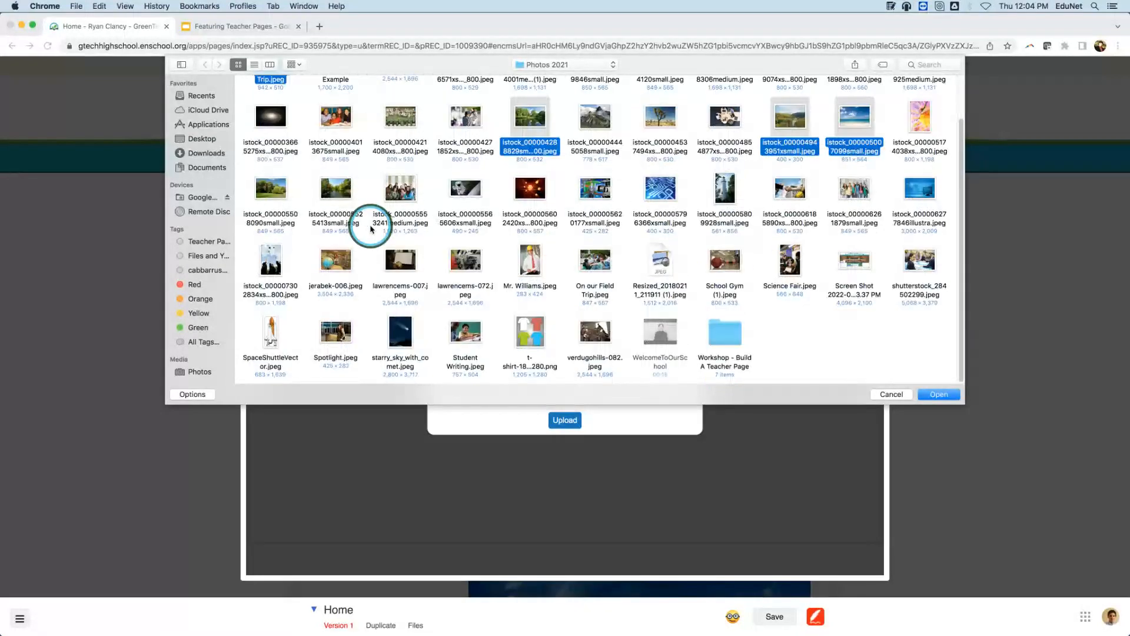
super+click(710, 196)
scroll(711, 196, up, 2)
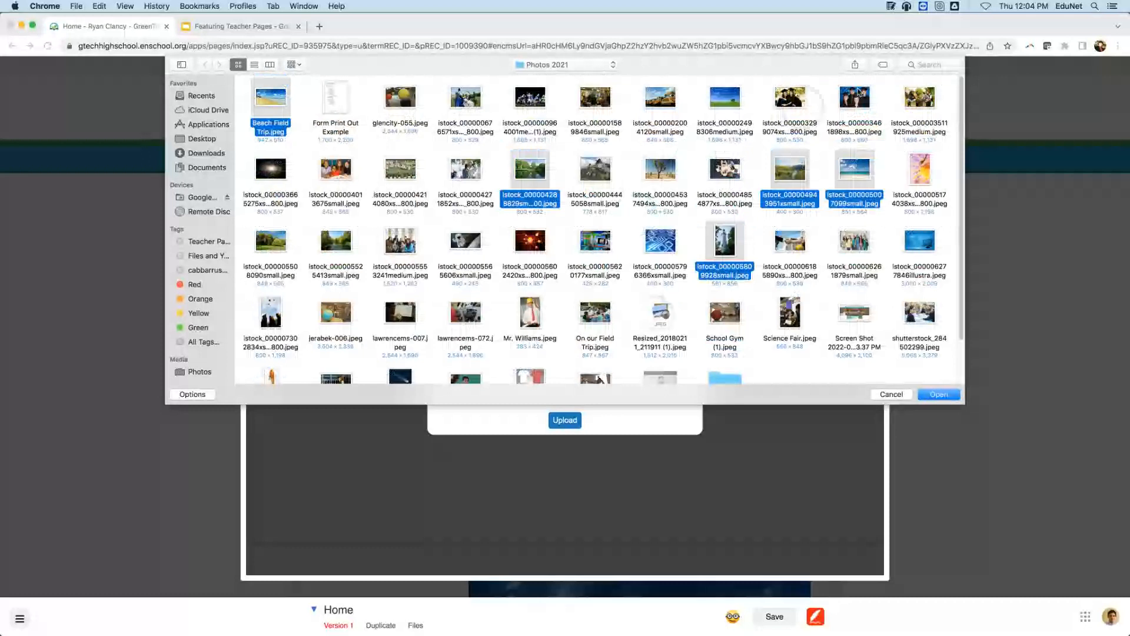
super+click(919, 101)
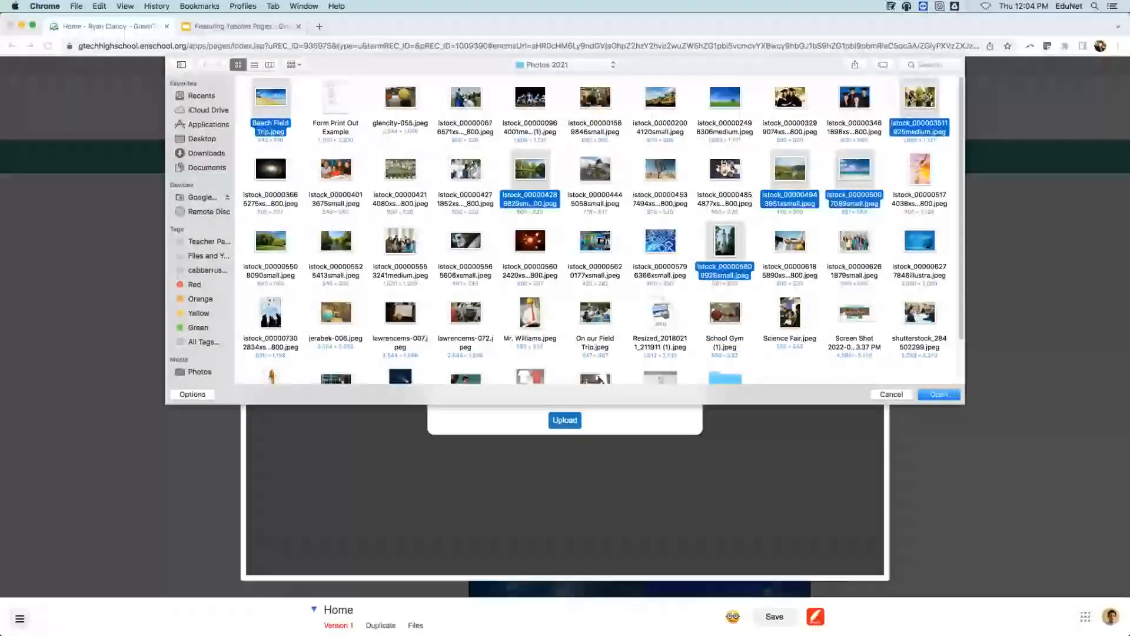
click(938, 394)
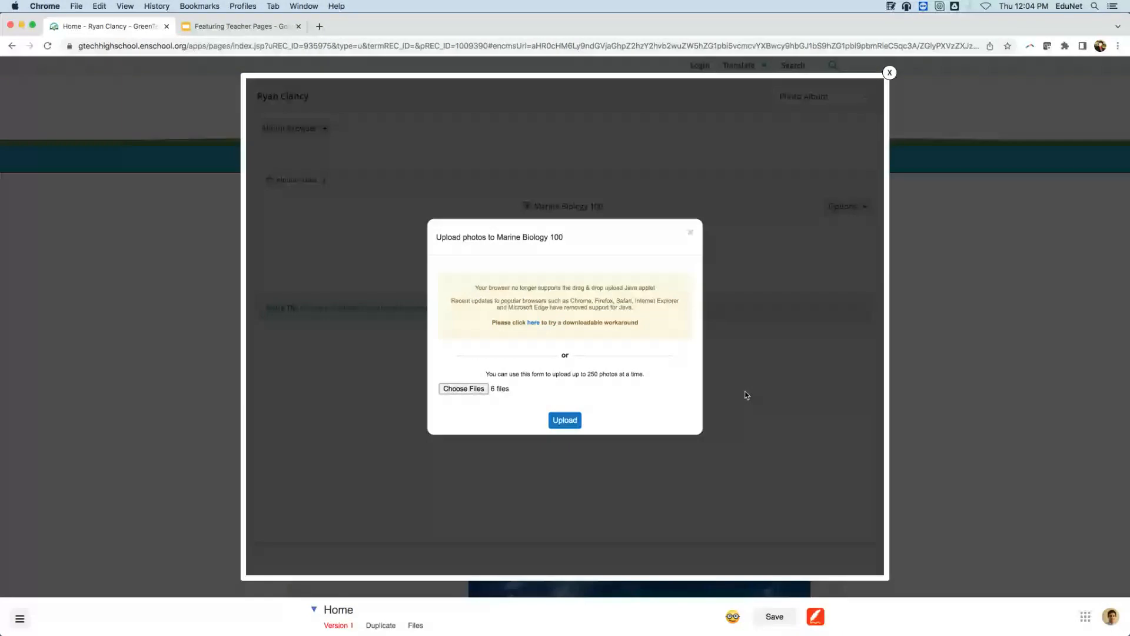
click(563, 420)
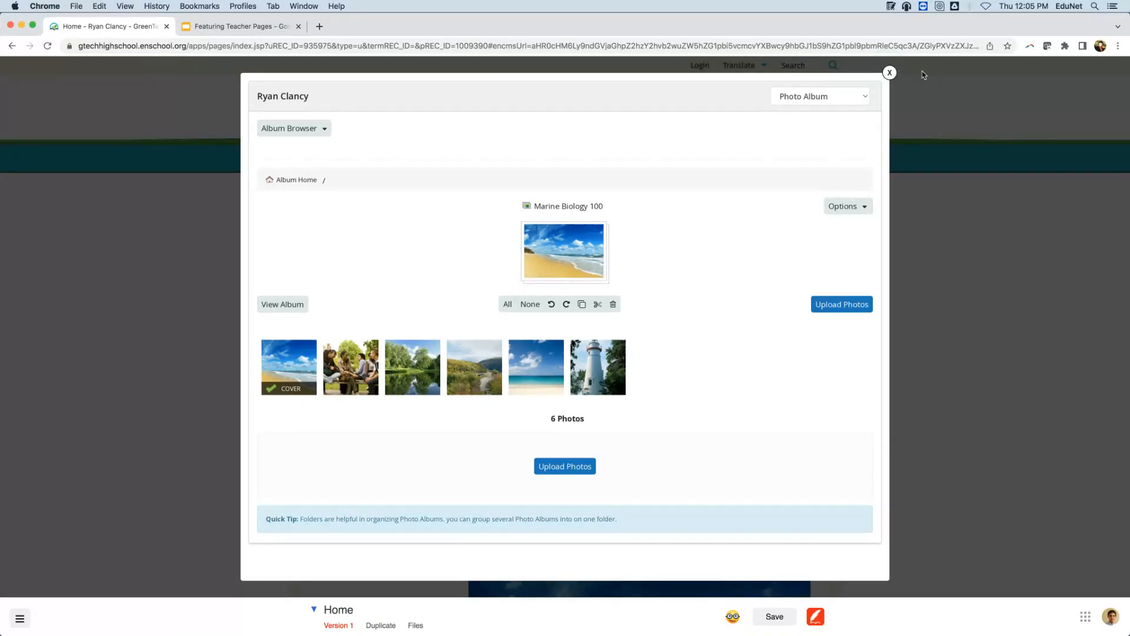
Close the album editor, reload, open the Photo Album page and bring up its editing menu.
click(891, 71)
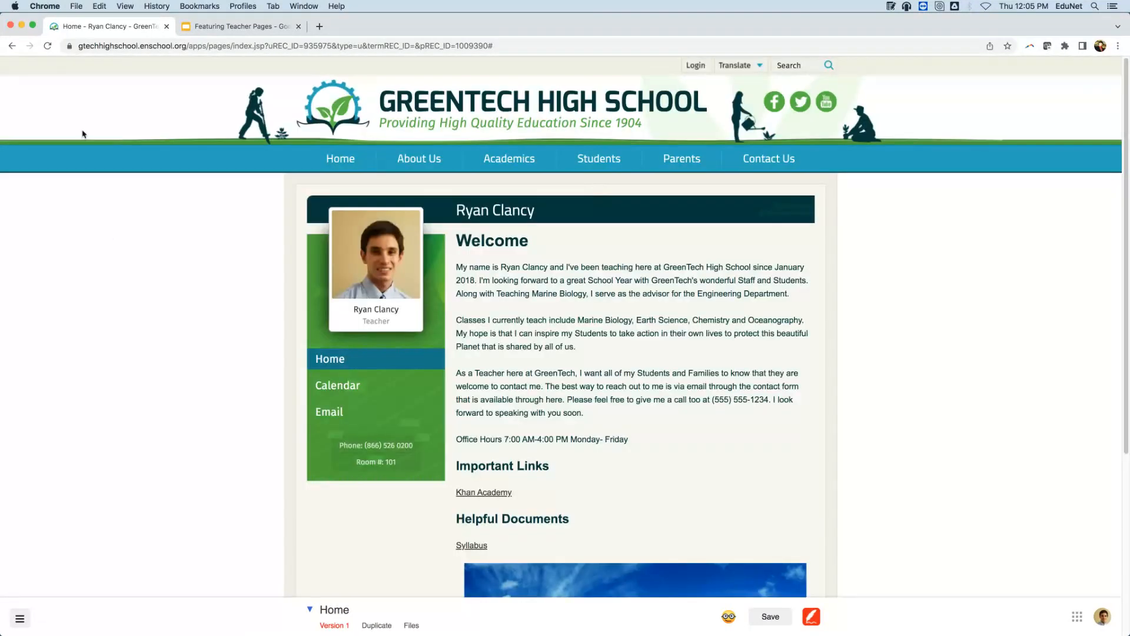
click(47, 45)
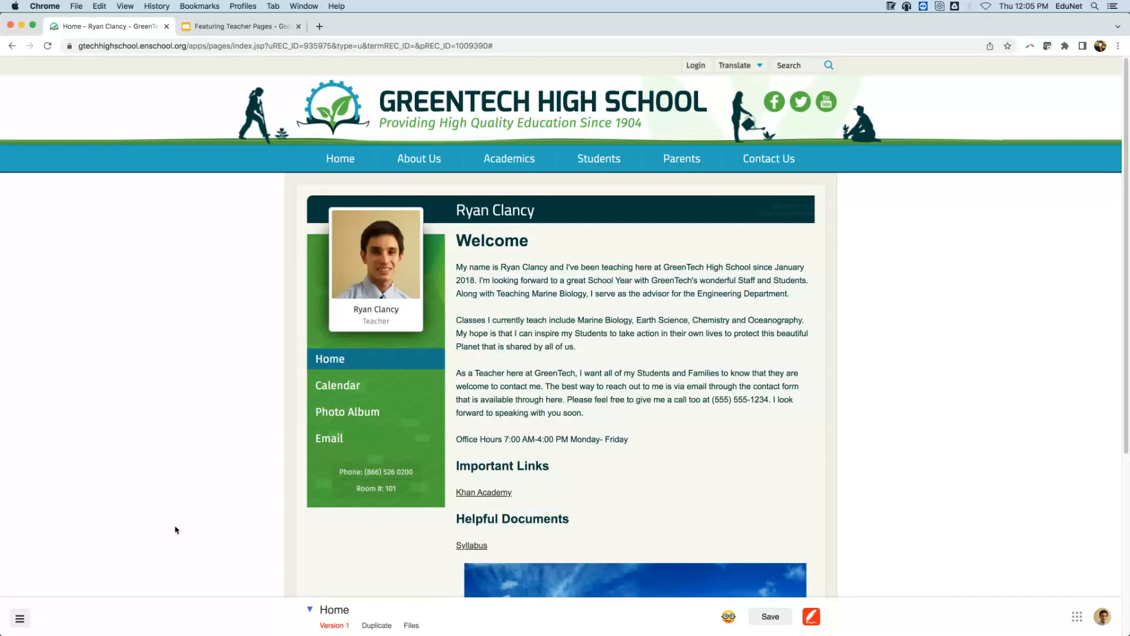
click(333, 419)
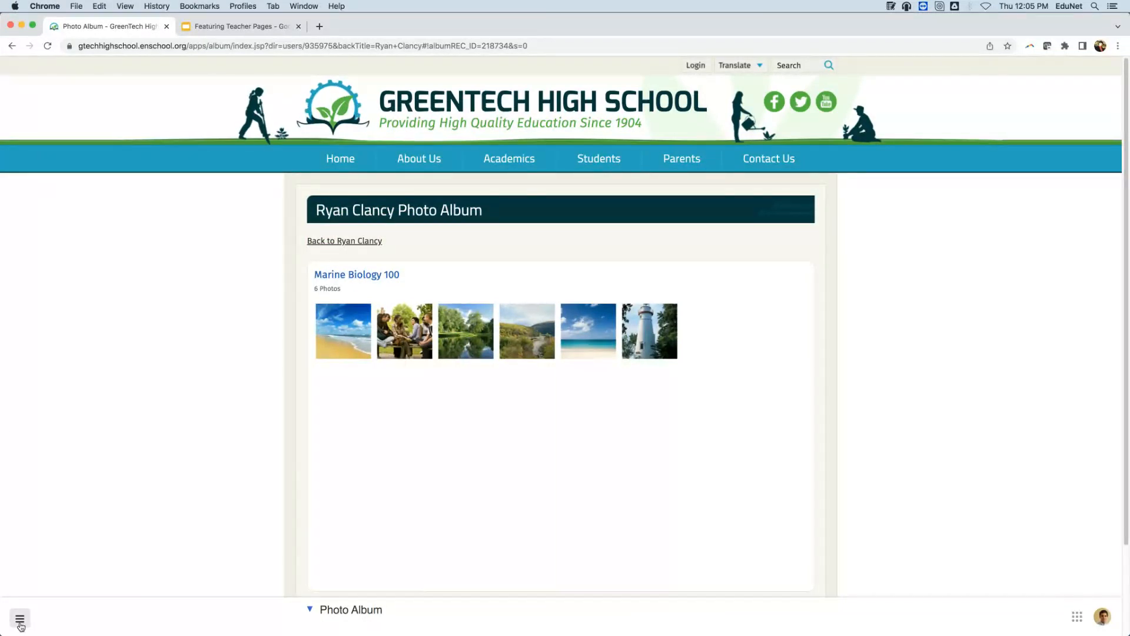
click(19, 624)
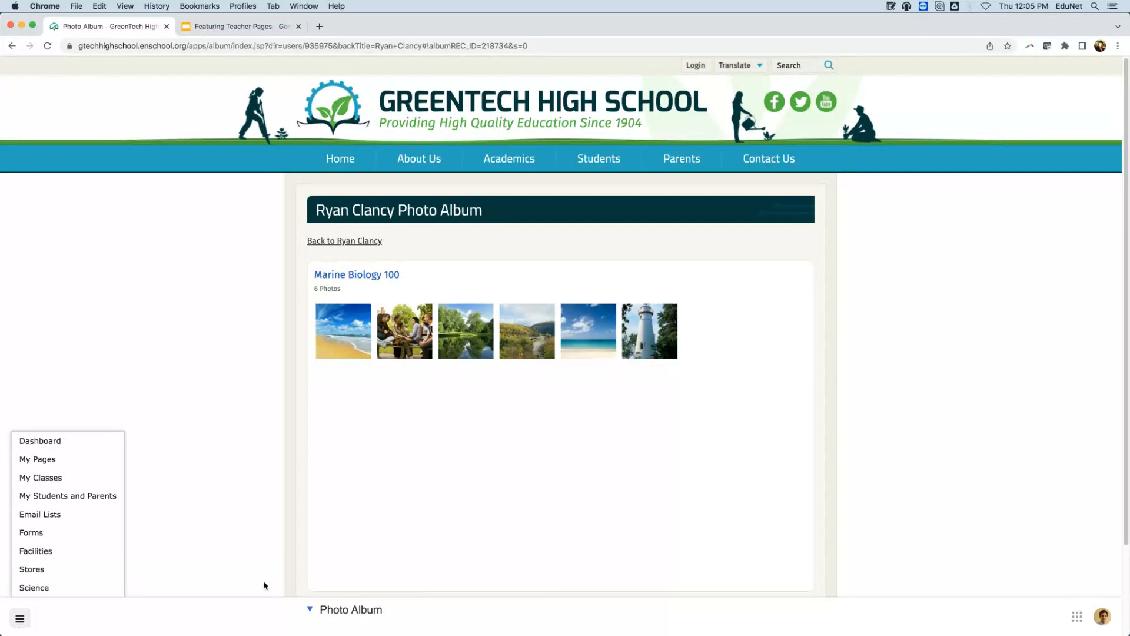
click(317, 615)
In the album editor, make the third photo (green river scene) the cover, then close it.
mouse_move(331, 571)
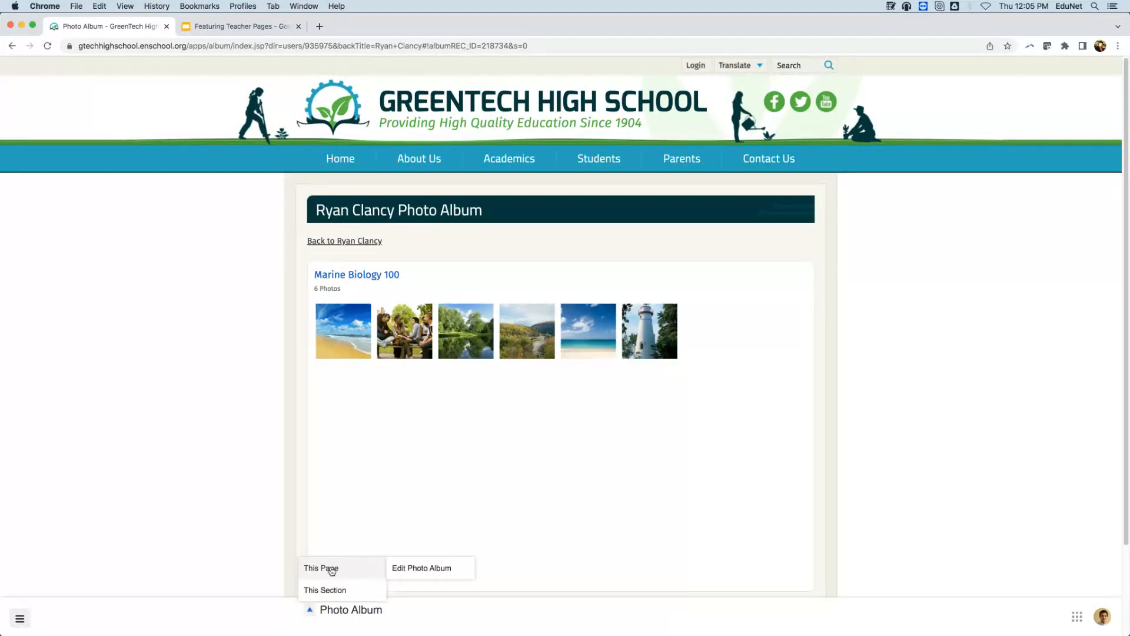
click(403, 569)
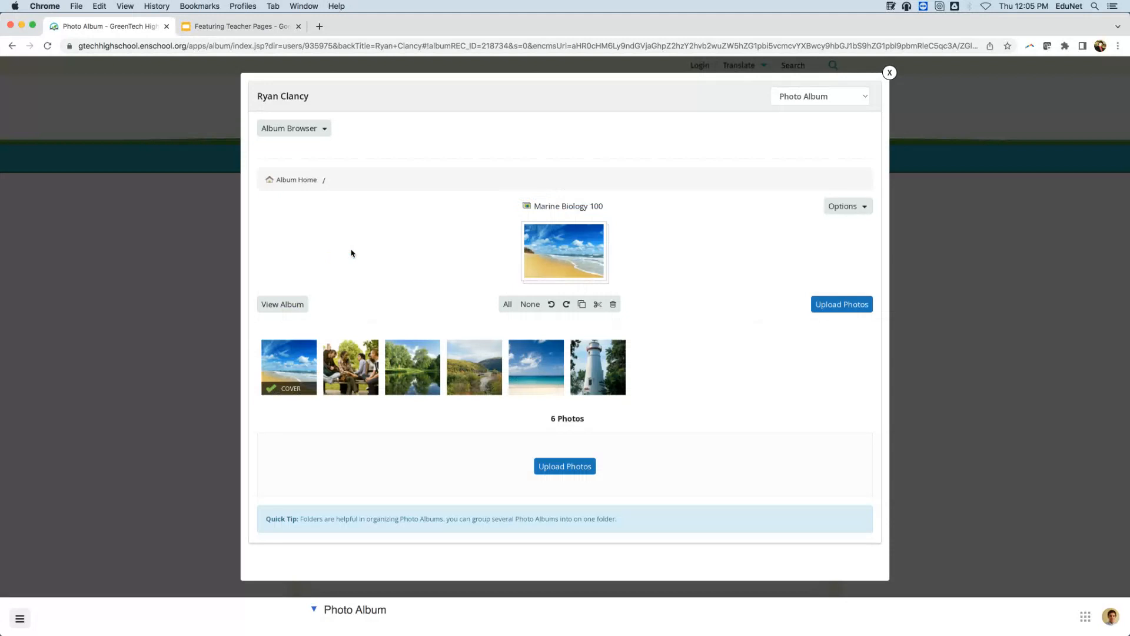
mouse_move(354, 368)
click(351, 387)
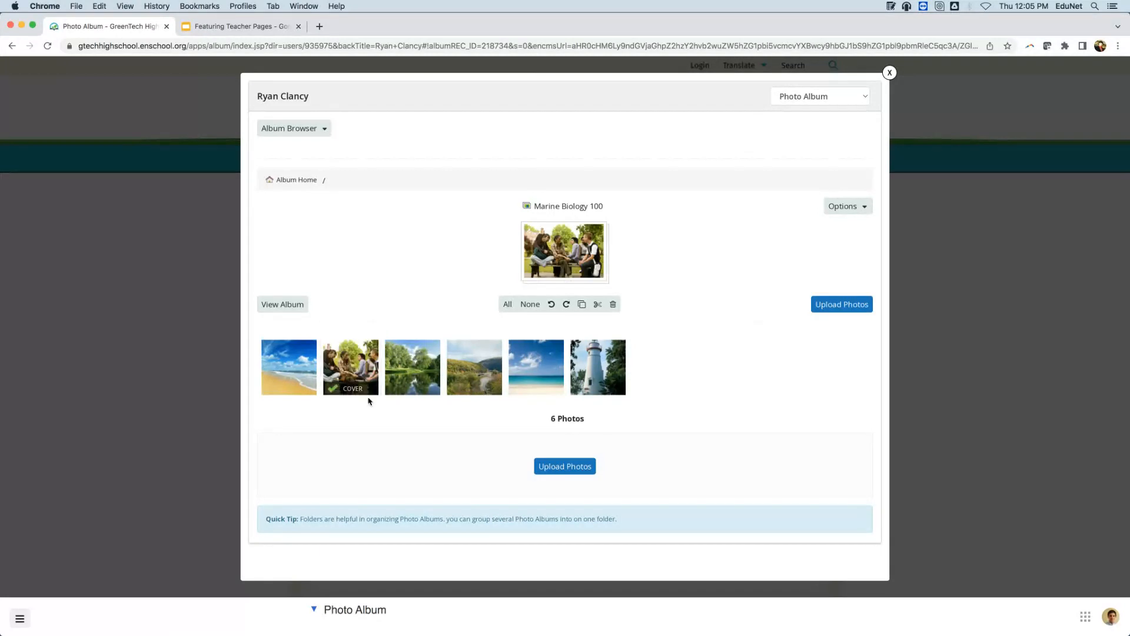
click(407, 386)
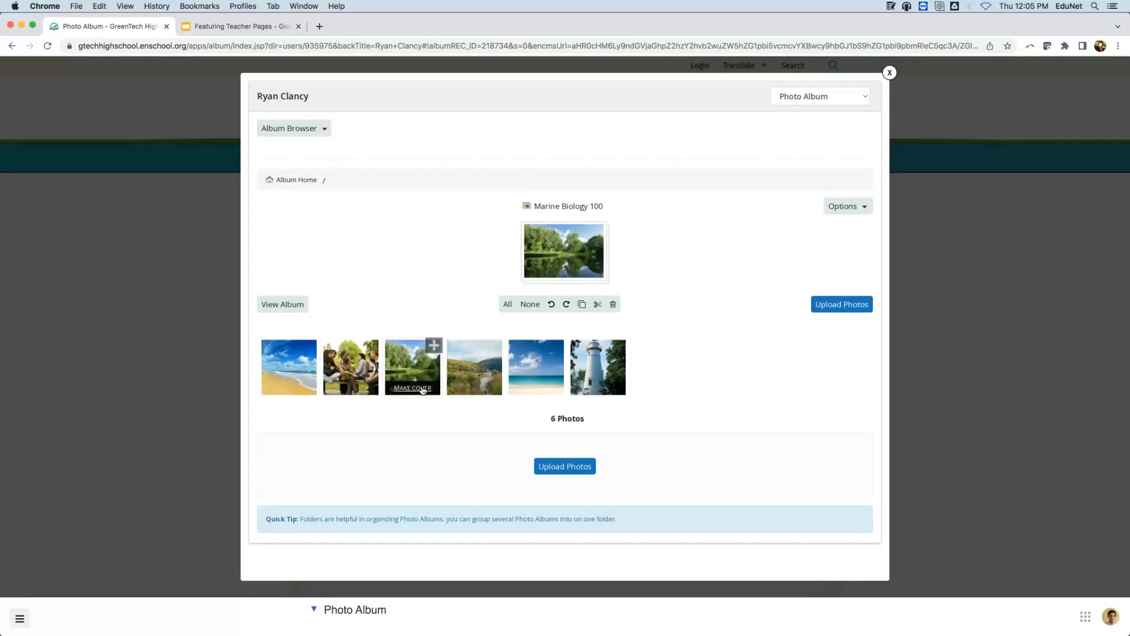
click(931, 67)
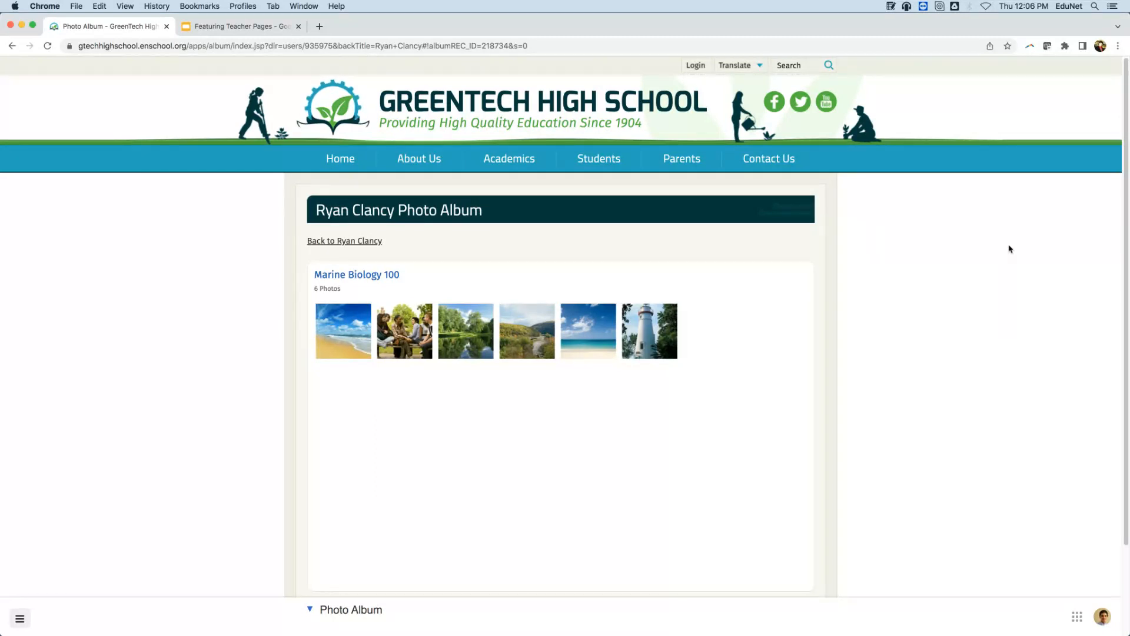
click(620, 392)
click(894, 376)
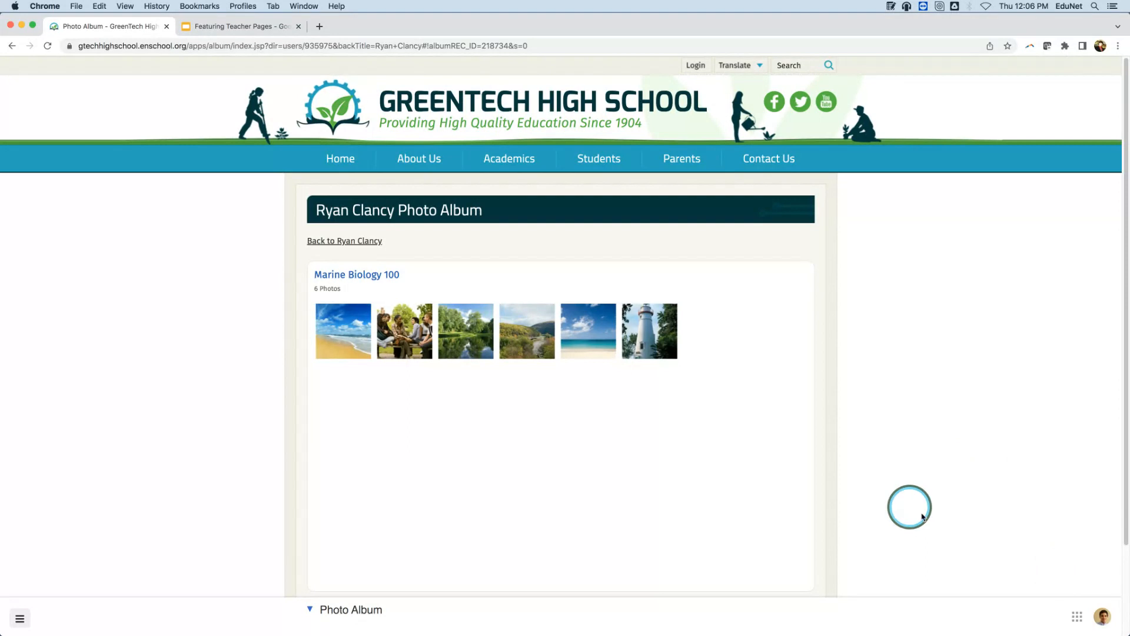
click(1078, 616)
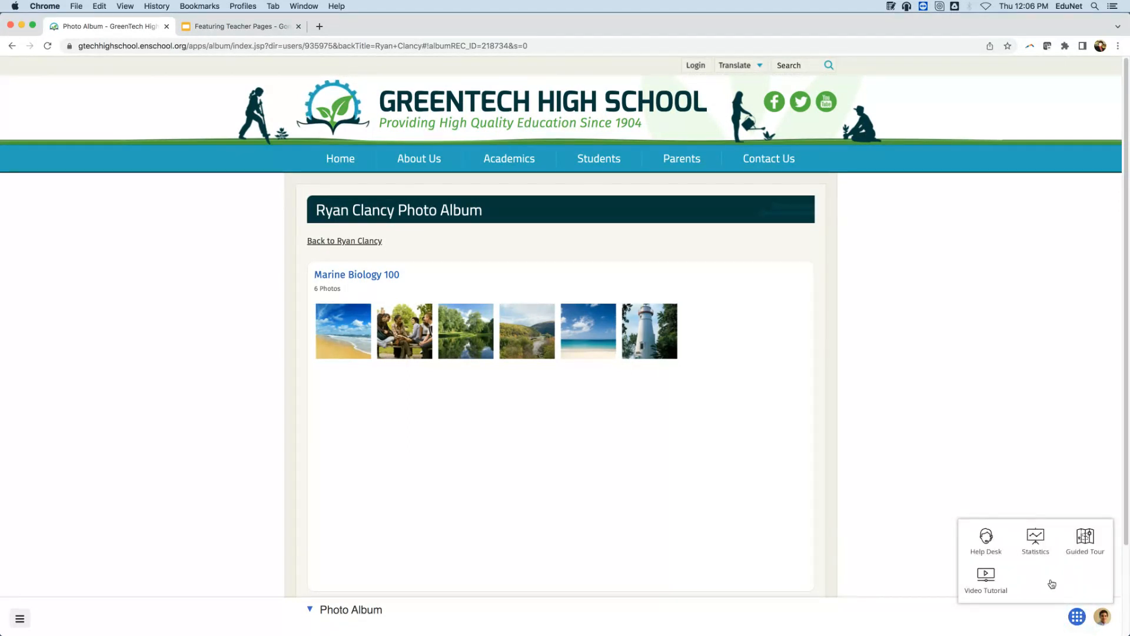
click(987, 534)
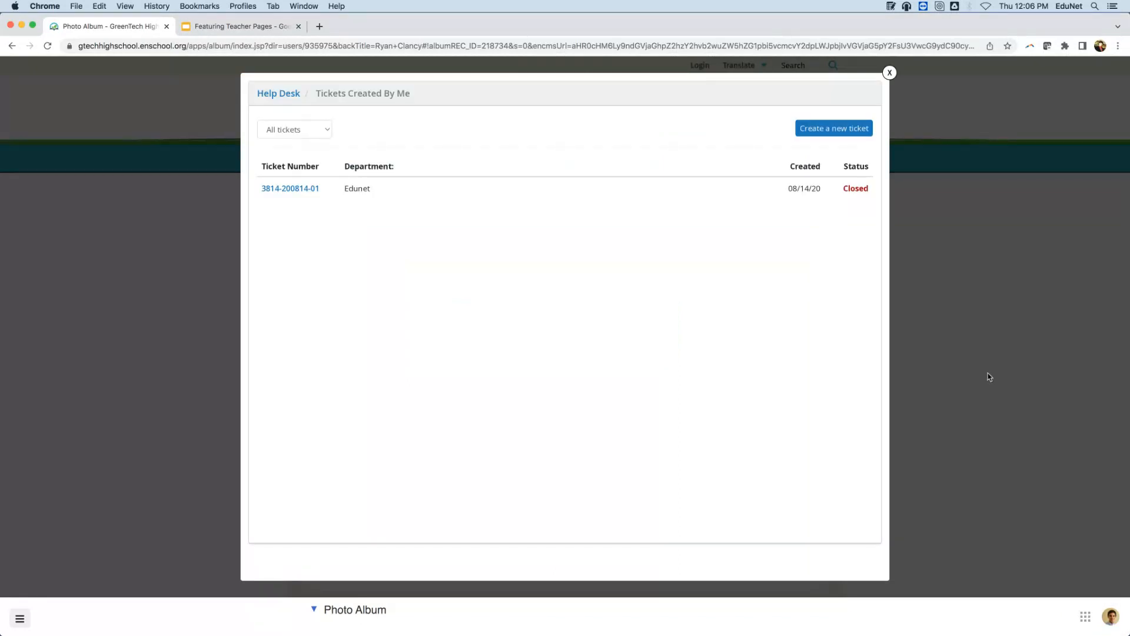
click(854, 131)
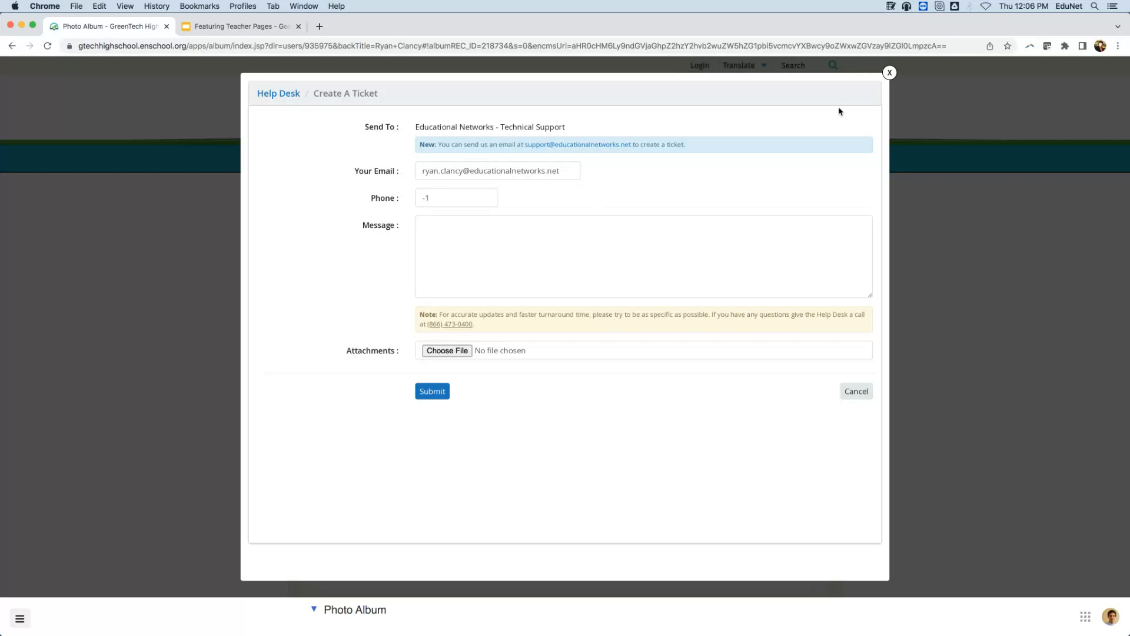
click(889, 72)
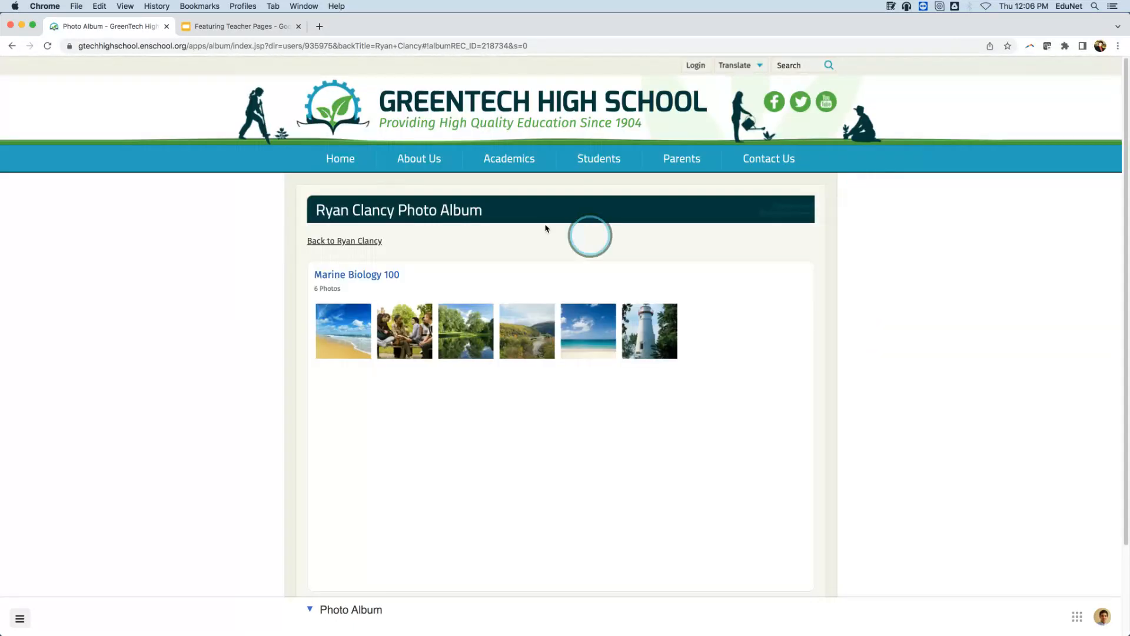
click(372, 243)
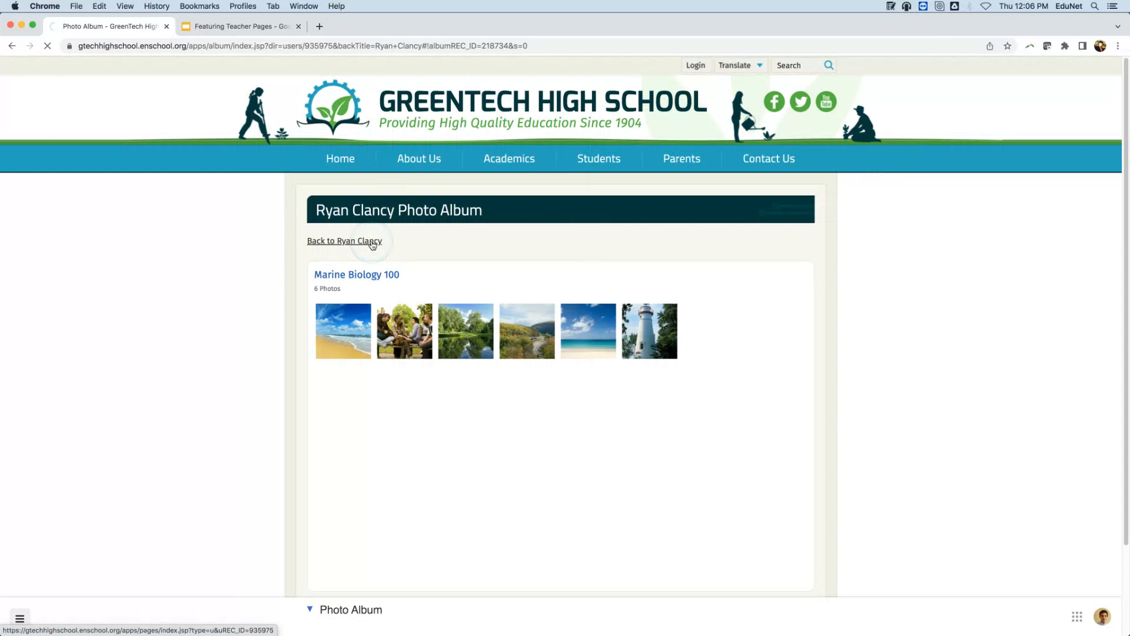
scroll(194, 264, down, 3)
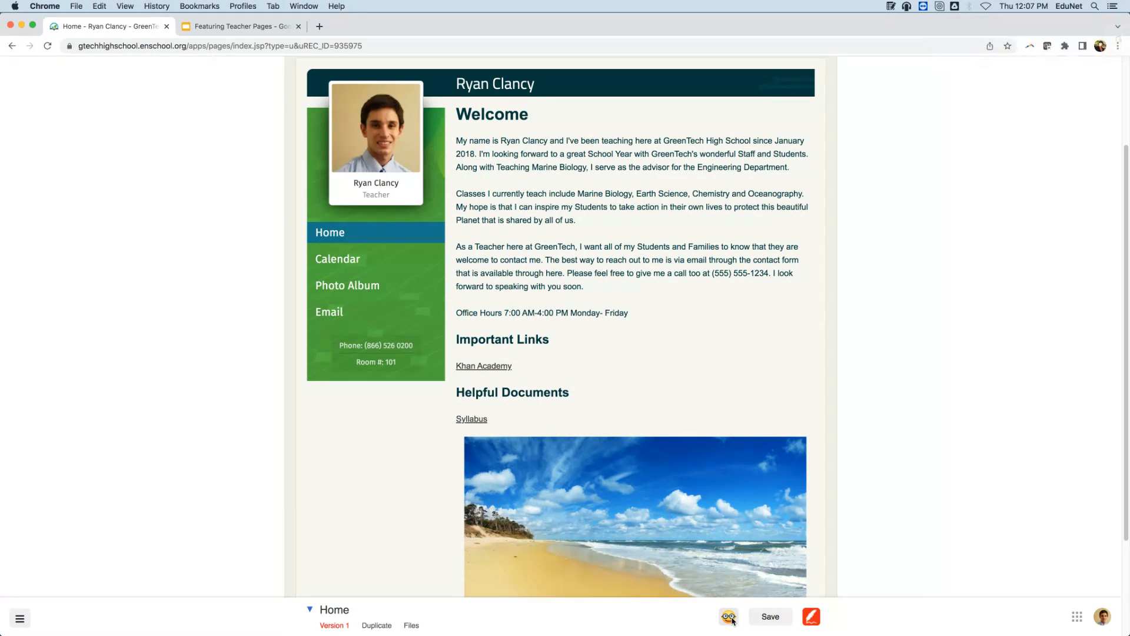
click(730, 618)
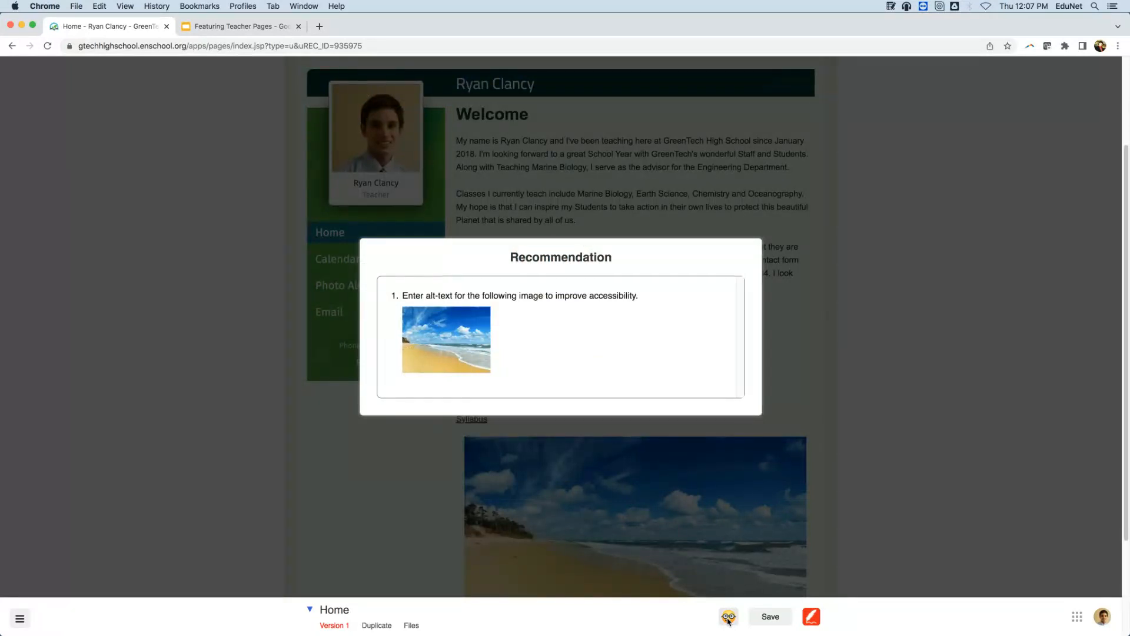
click(382, 488)
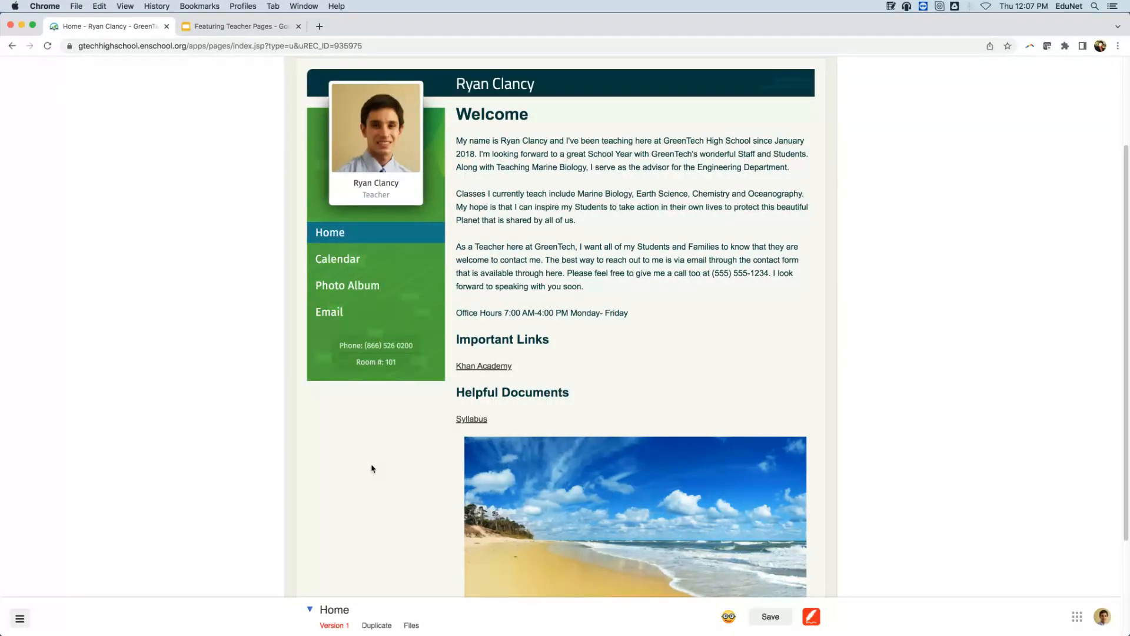
scroll(370, 468, down, 5)
click(585, 327)
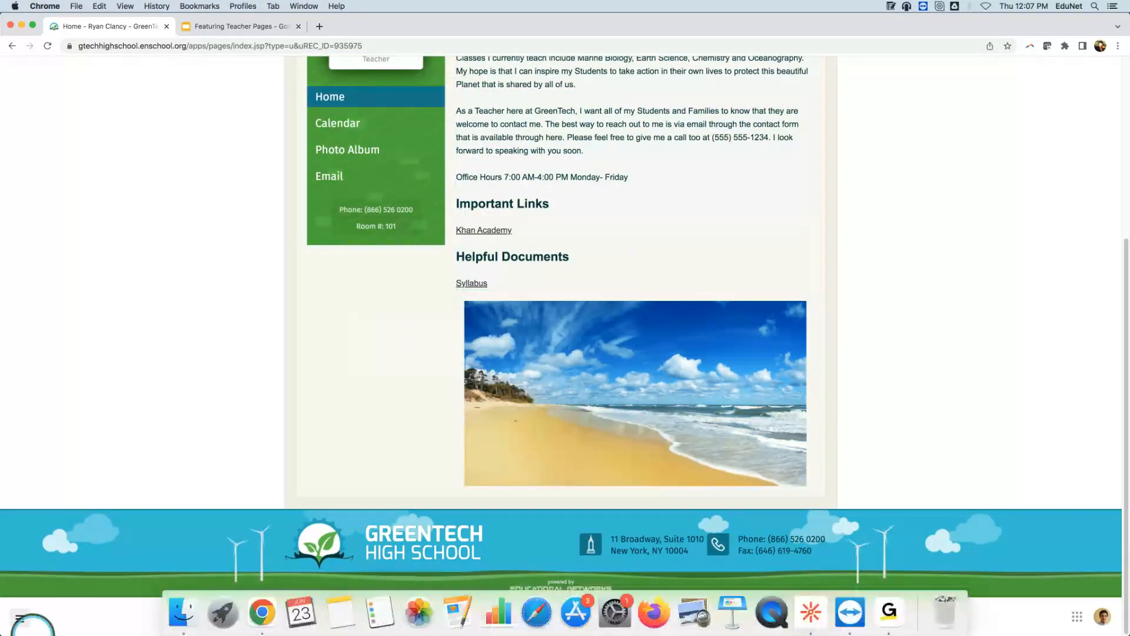
click(181, 616)
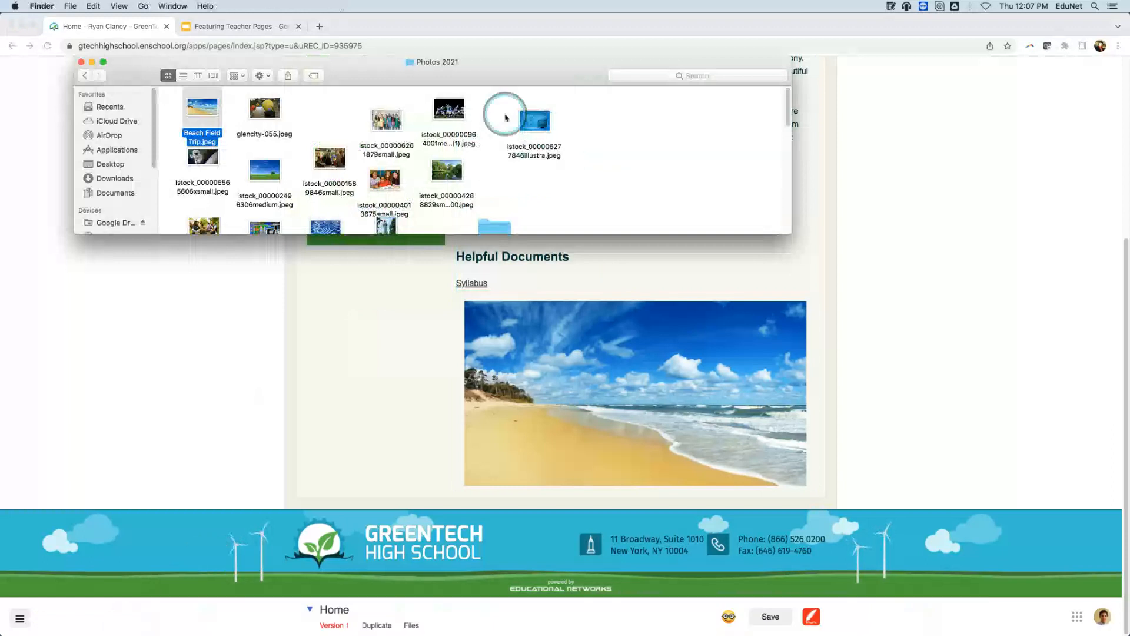
scroll(416, 118, down, 1)
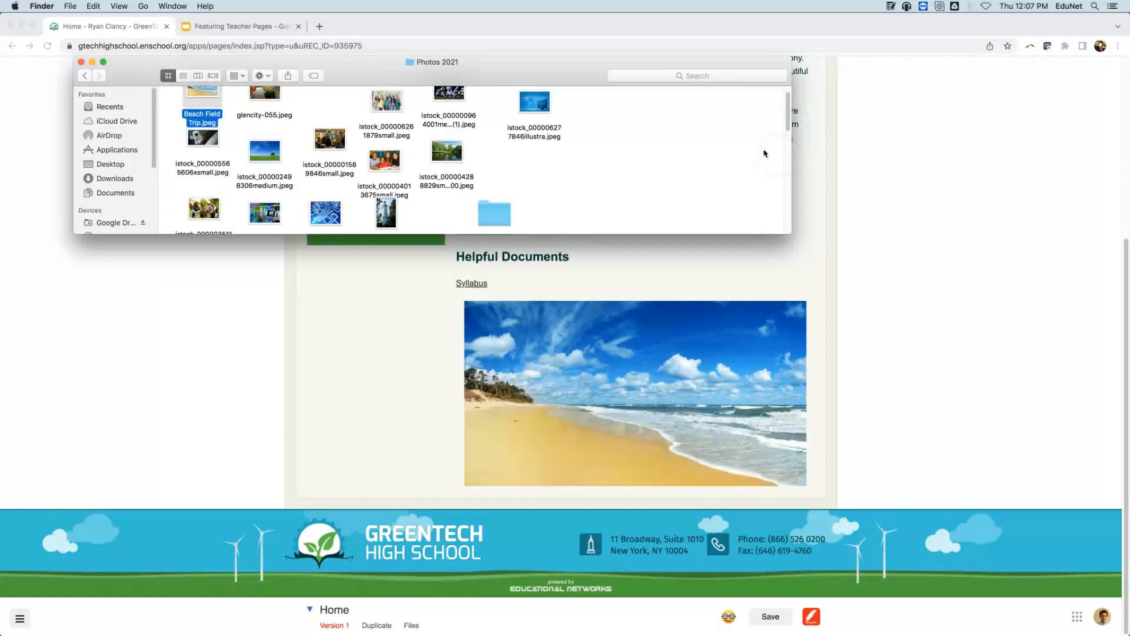
click(81, 61)
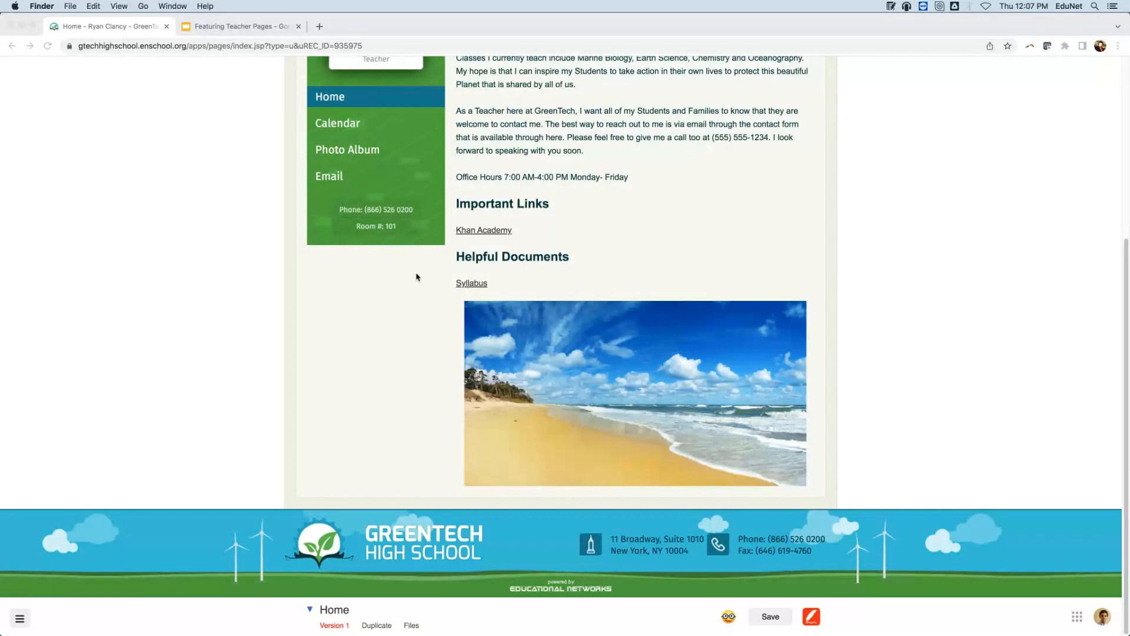
Open the accessibility settings for the beach image.
click(668, 361)
right_click(668, 362)
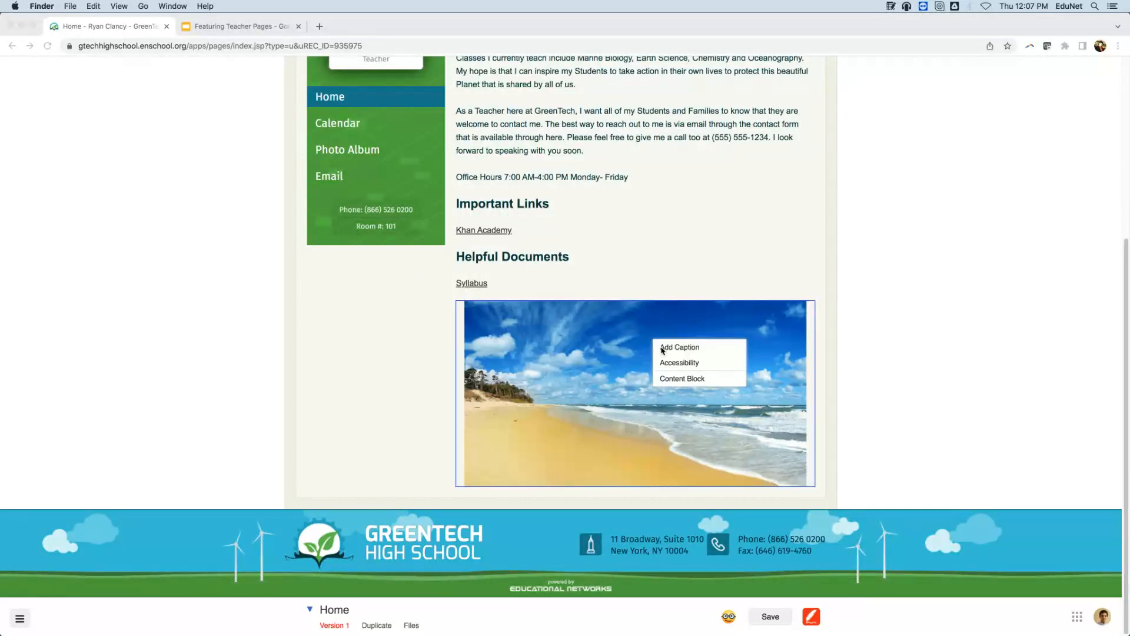
click(329, 362)
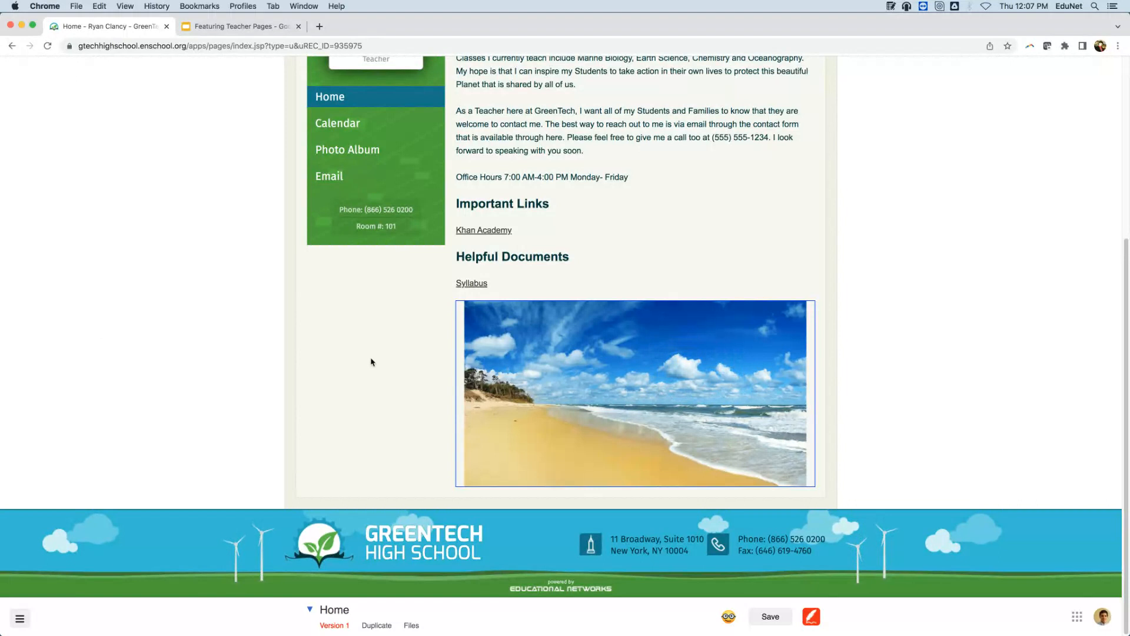
click(510, 331)
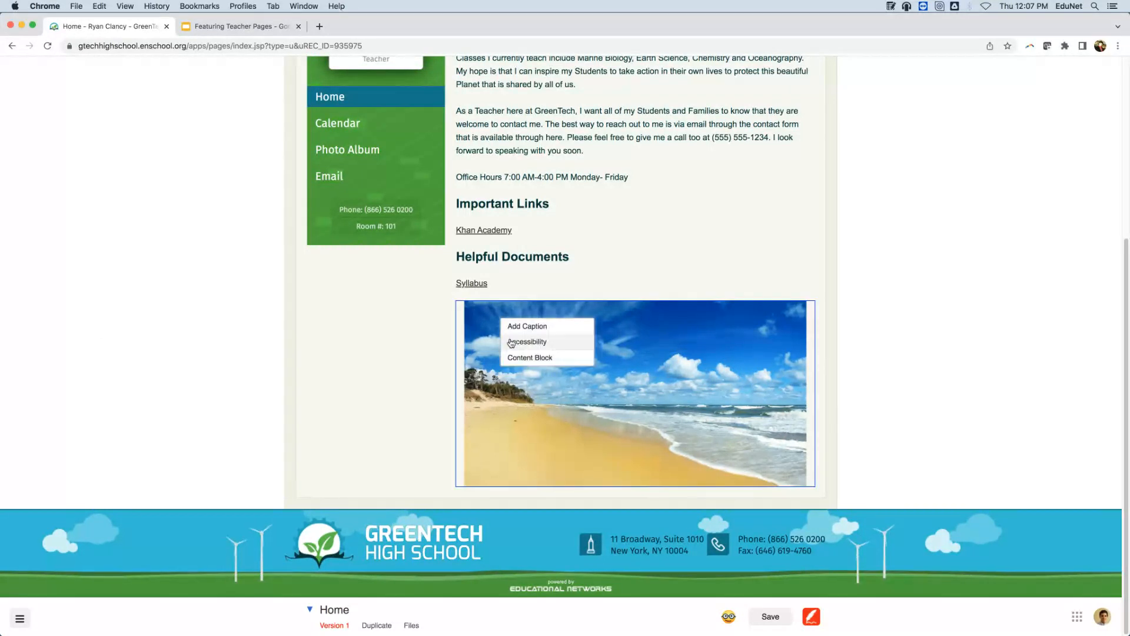
click(527, 342)
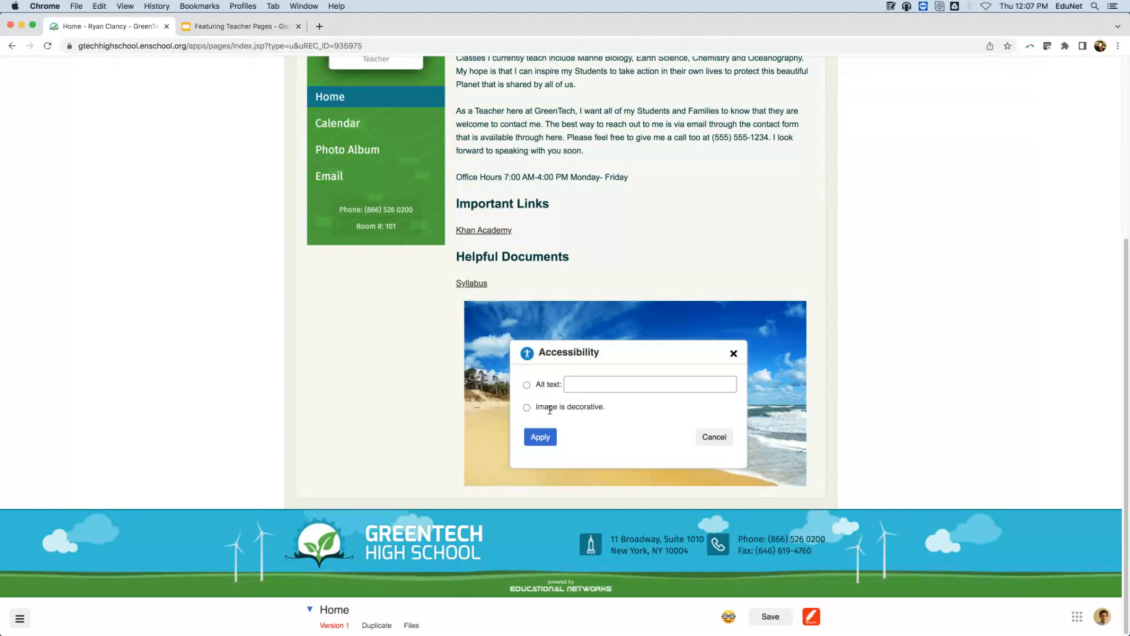
Give the beach image alt text 'Our Field Trip to the Tide pools', apply it and save the page.
click(523, 384)
click(573, 382)
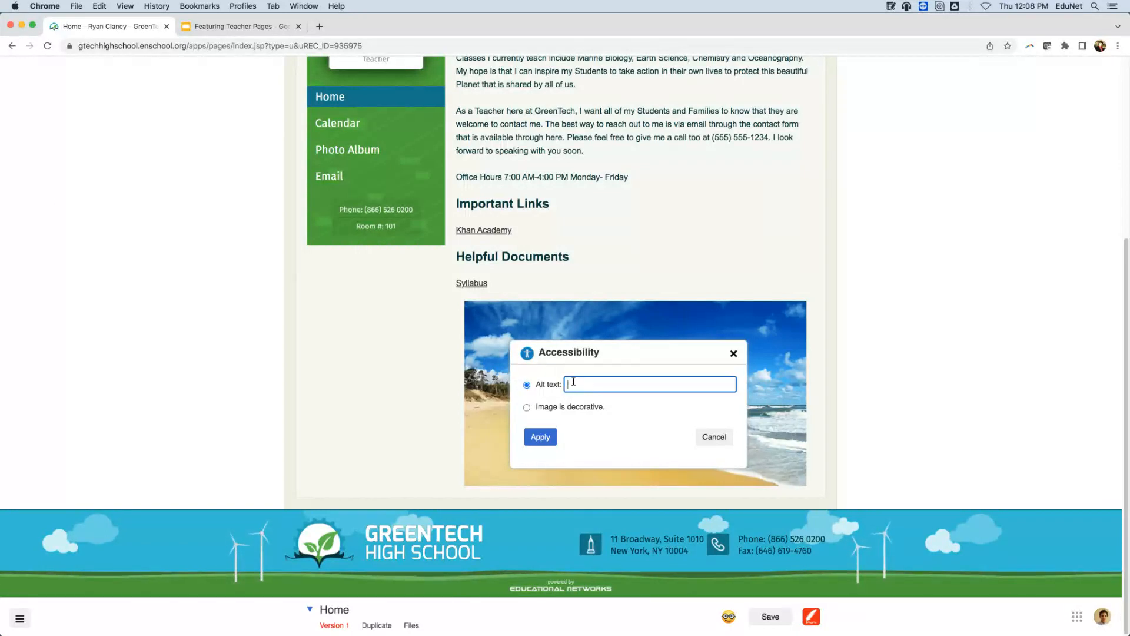
text(Our Field Trip to the R)
key(BackSpace)
key(BackSpace)
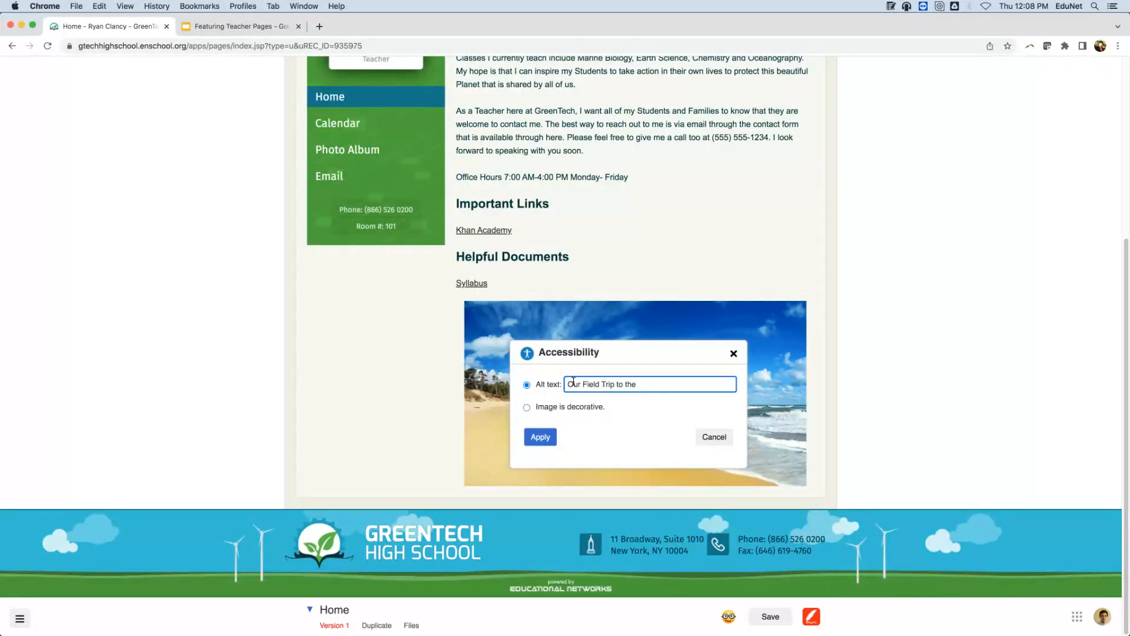
text(Tide pools)
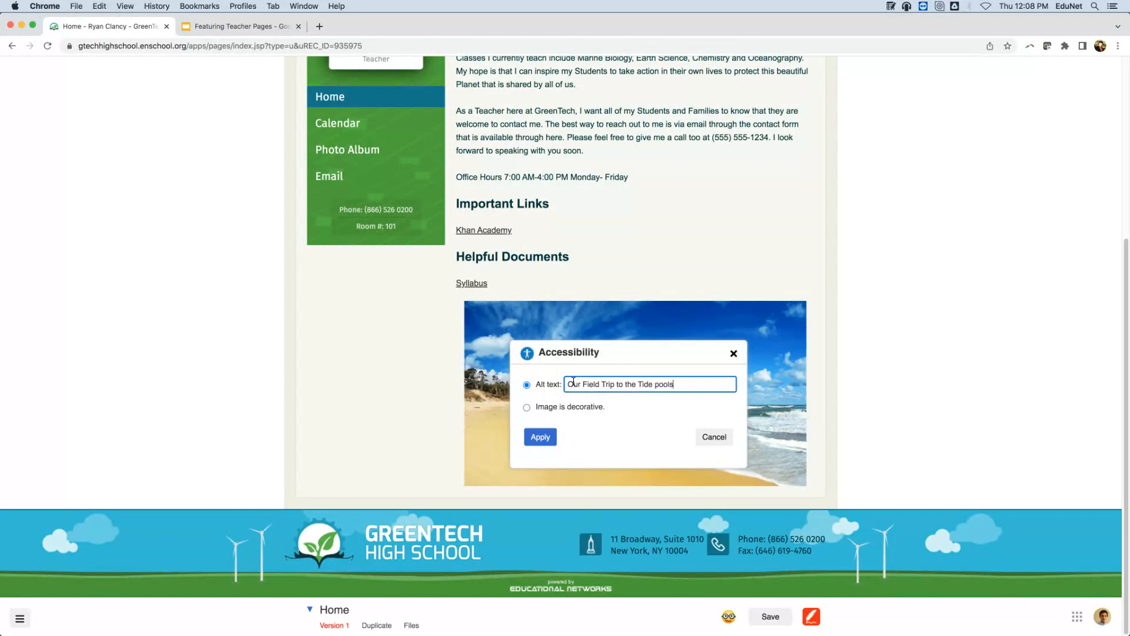
click(540, 436)
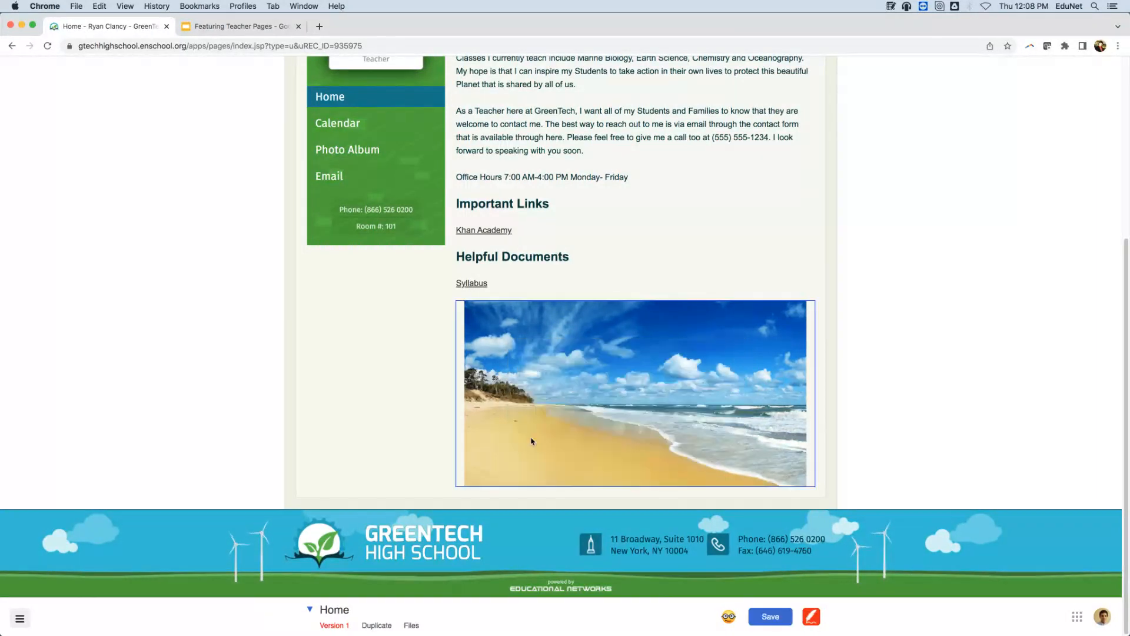
click(771, 616)
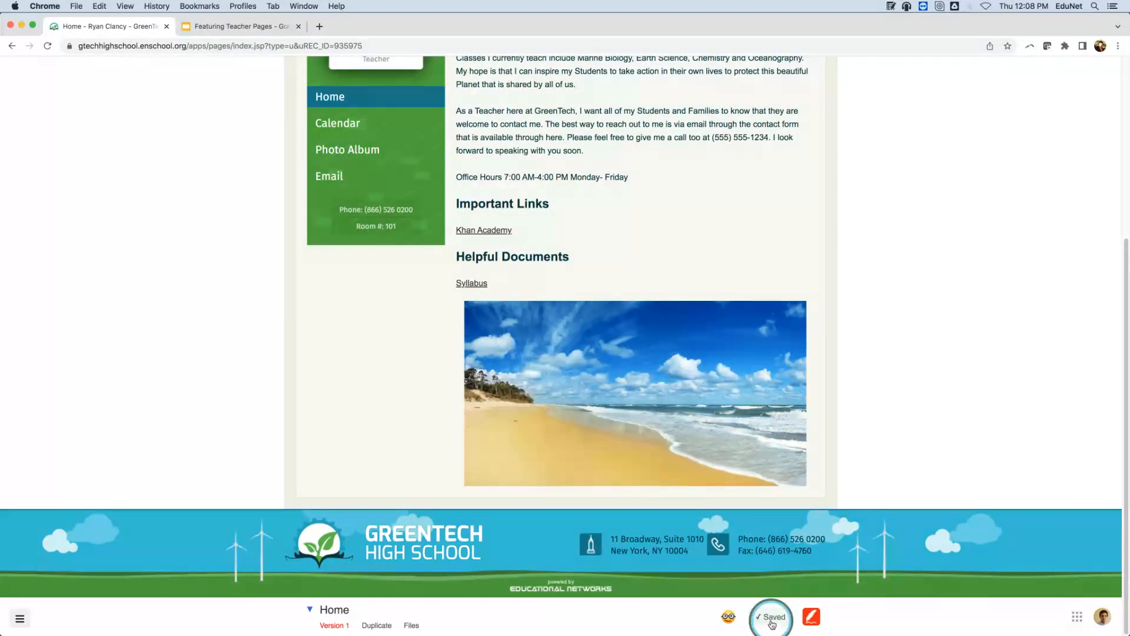
click(739, 622)
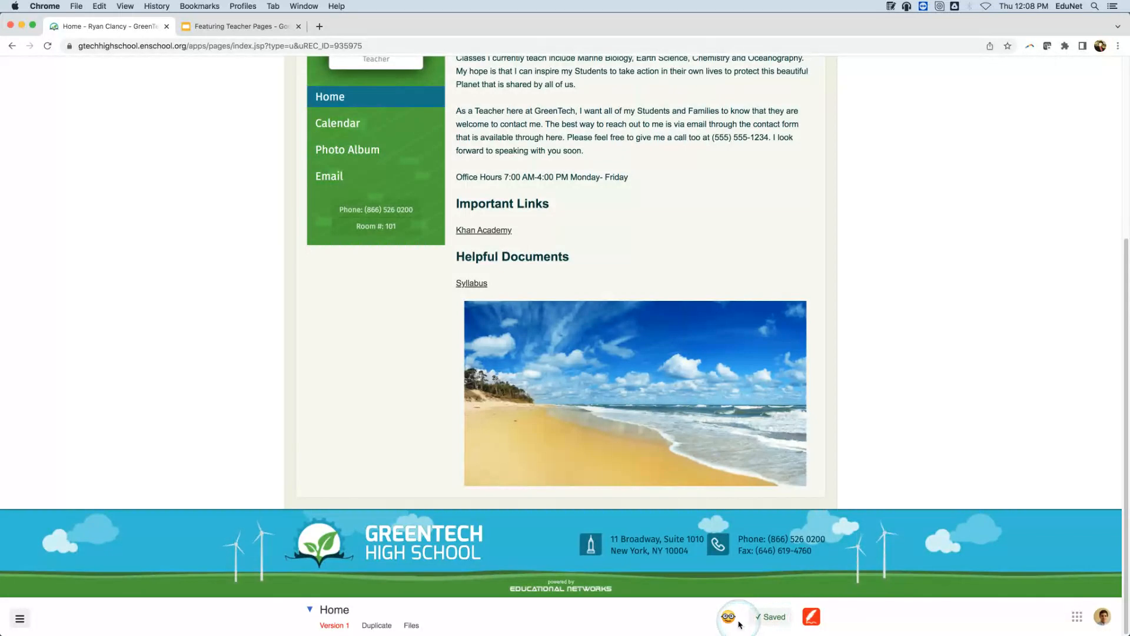
click(185, 372)
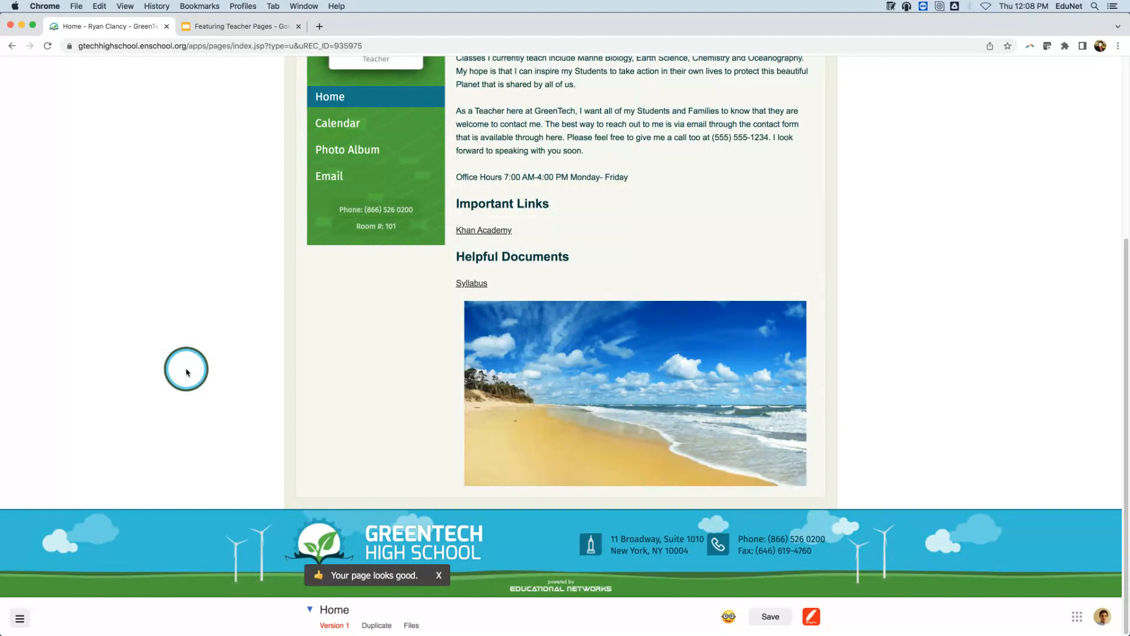
click(487, 32)
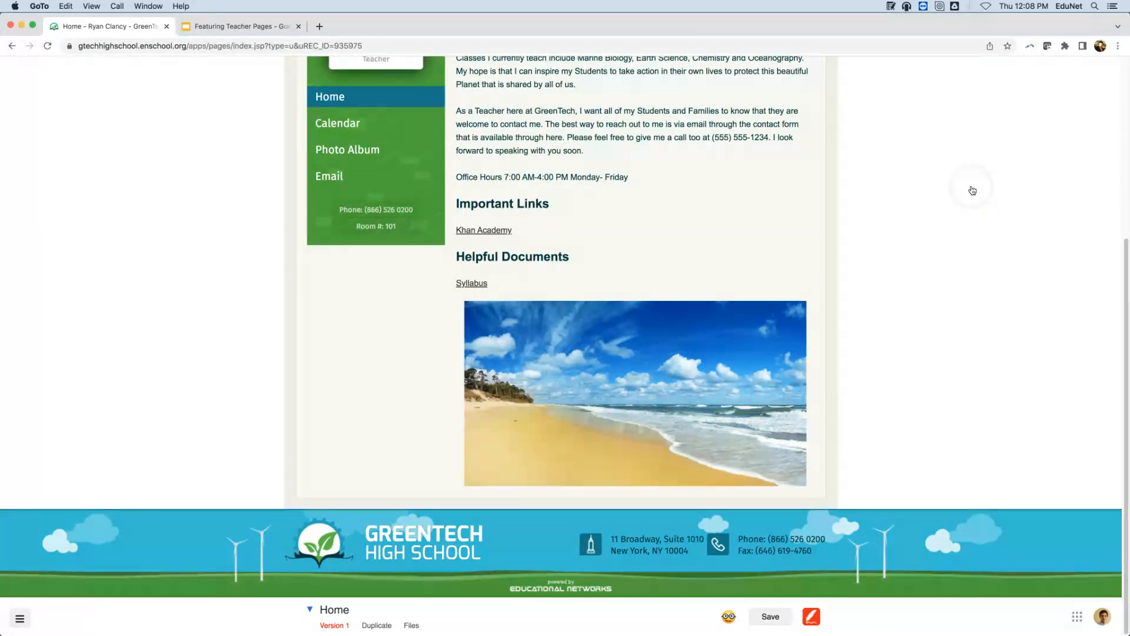
click(371, 149)
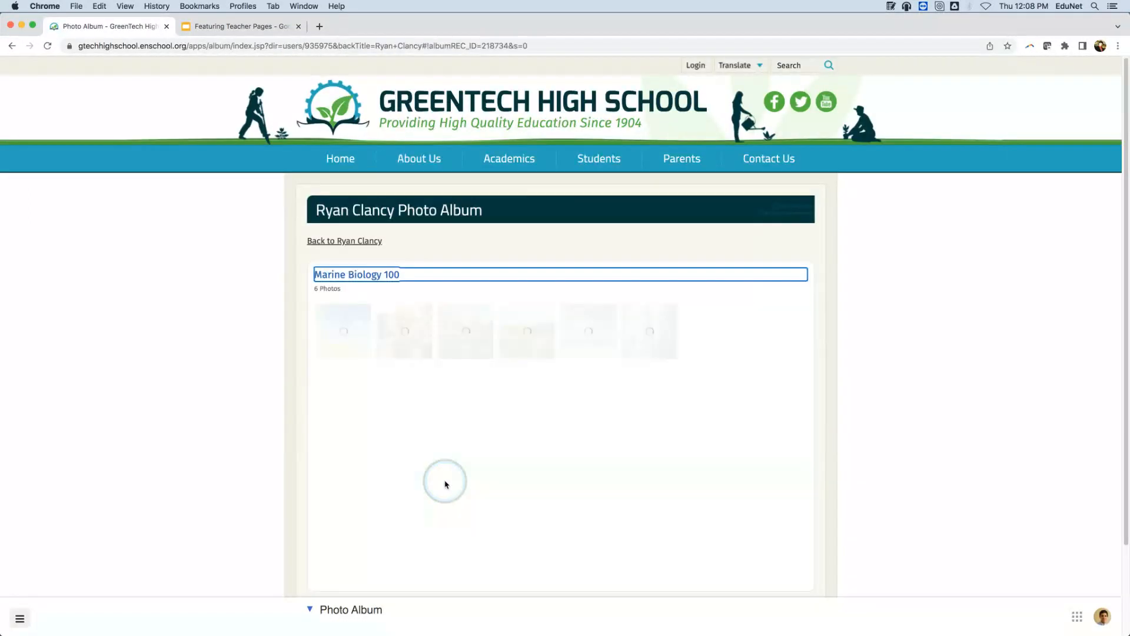
click(310, 610)
click(312, 610)
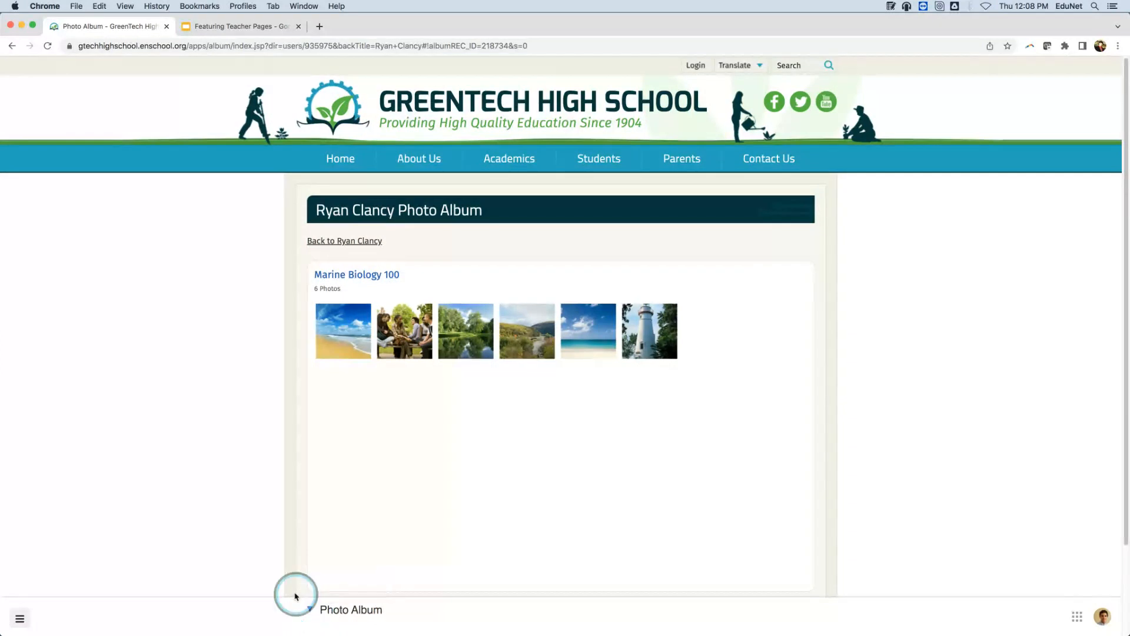
click(313, 612)
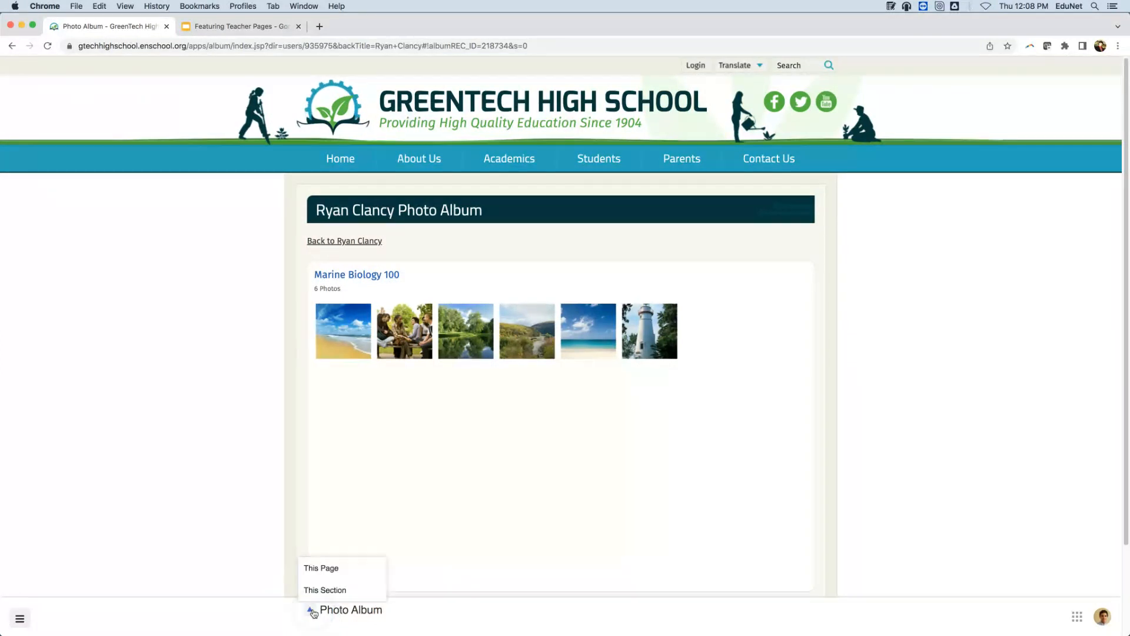
mouse_move(366, 575)
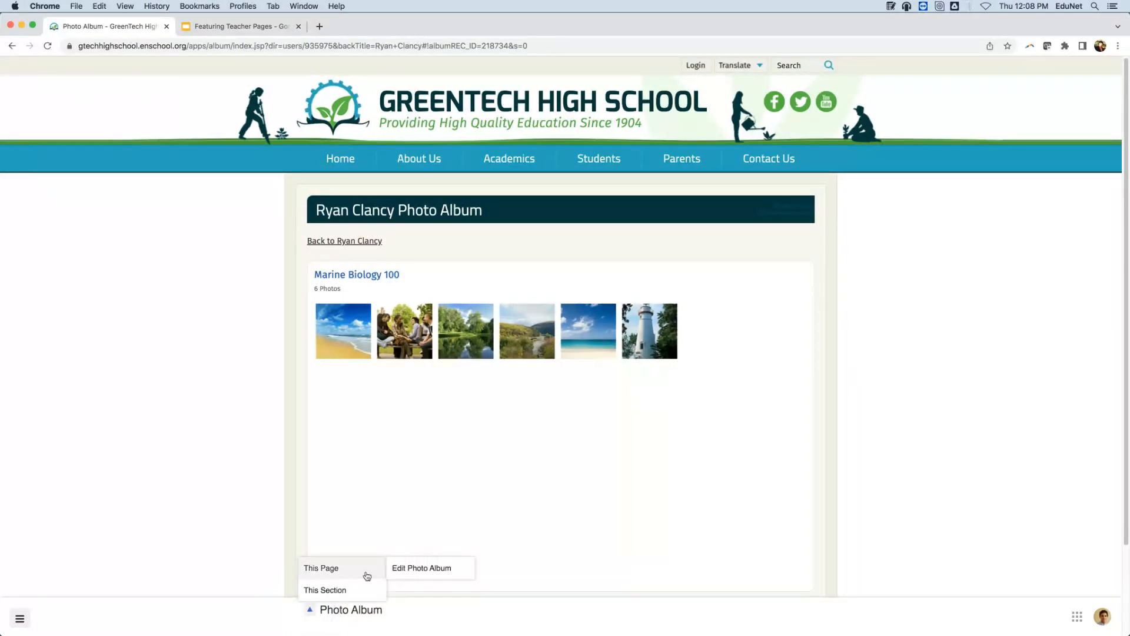
click(465, 568)
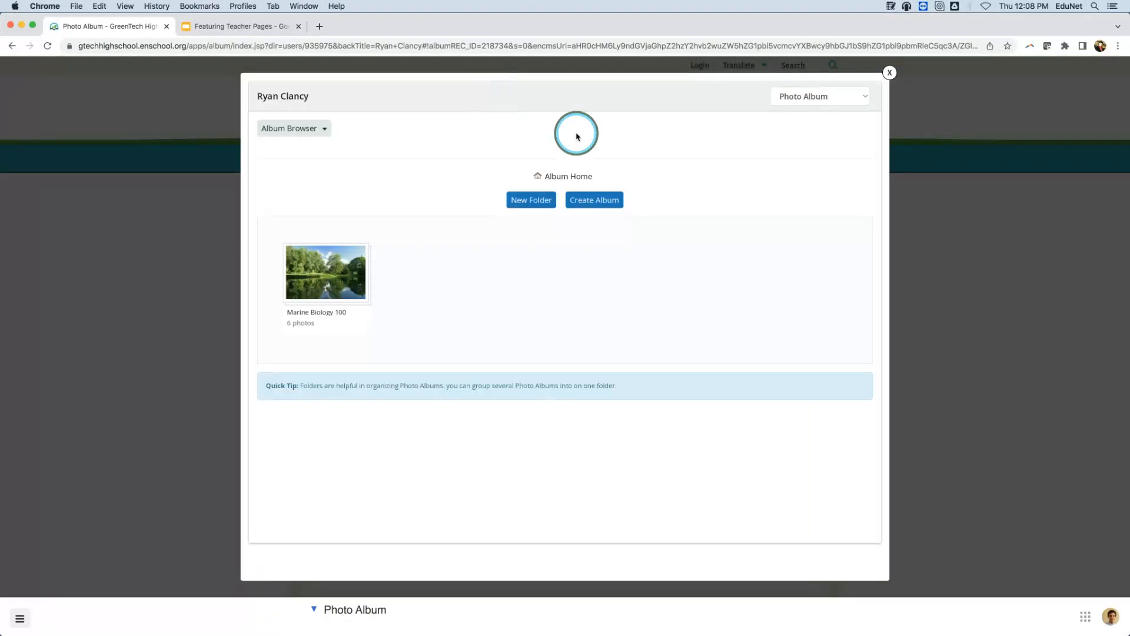
click(610, 201)
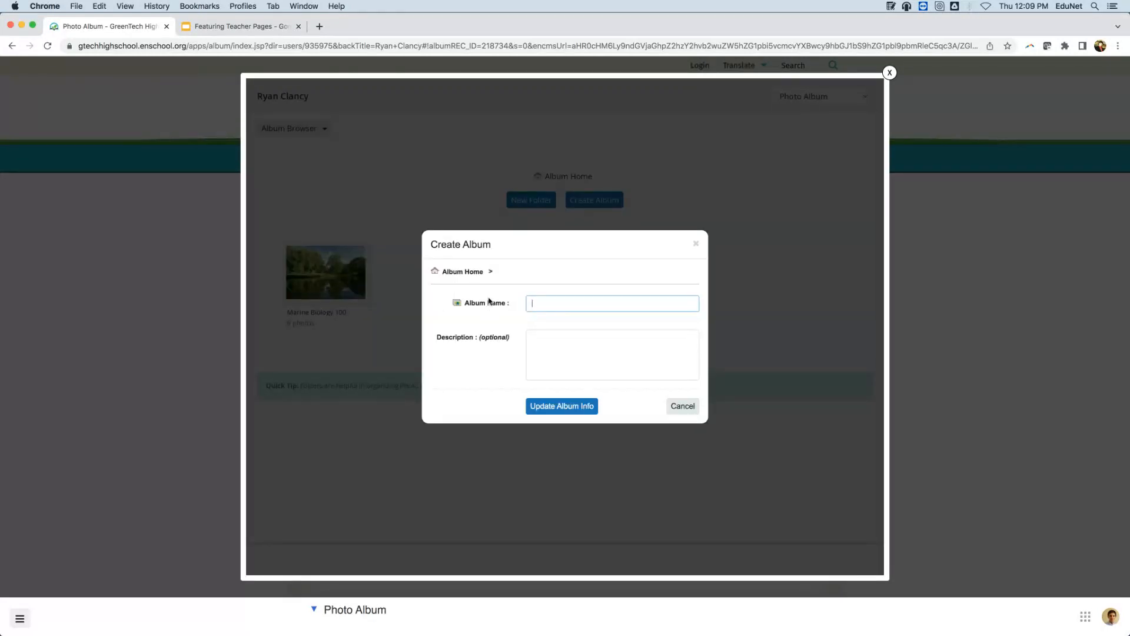
click(564, 300)
click(696, 243)
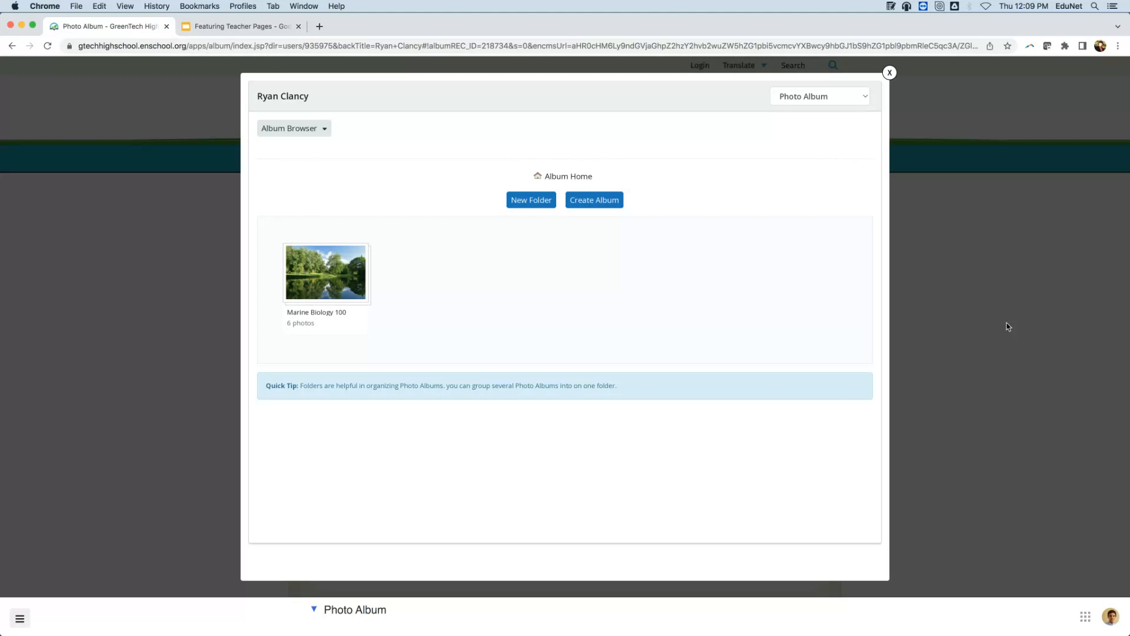
click(870, 204)
click(889, 72)
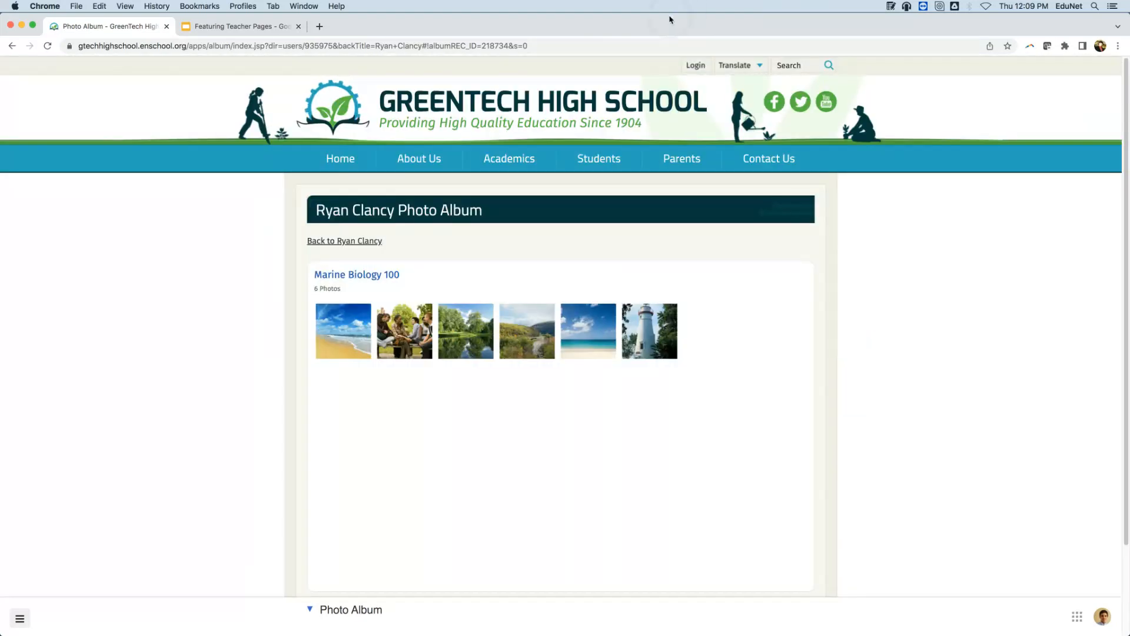
Present slide 5, 'Thank You!', of the Featuring Teacher Pages deck as a full-screen slideshow.
click(202, 28)
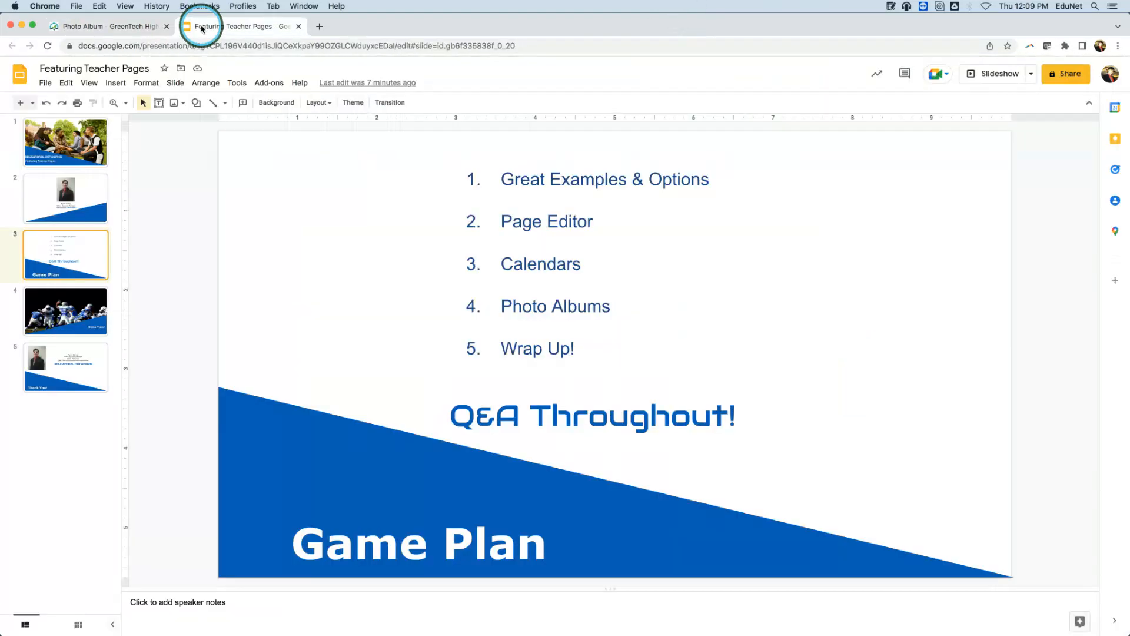
click(69, 362)
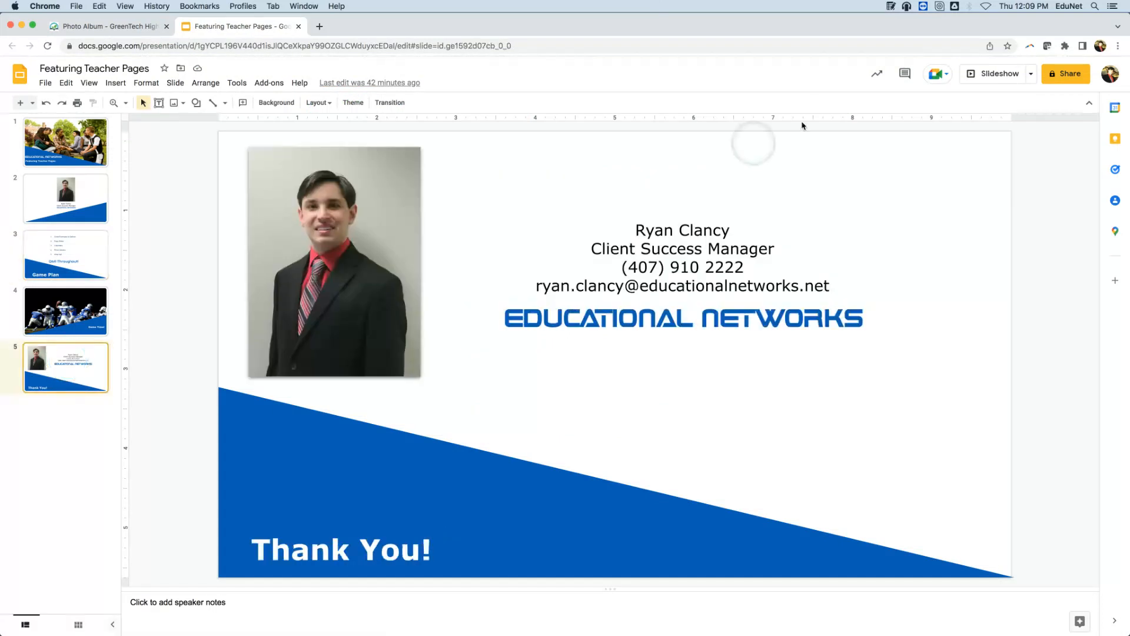
click(992, 76)
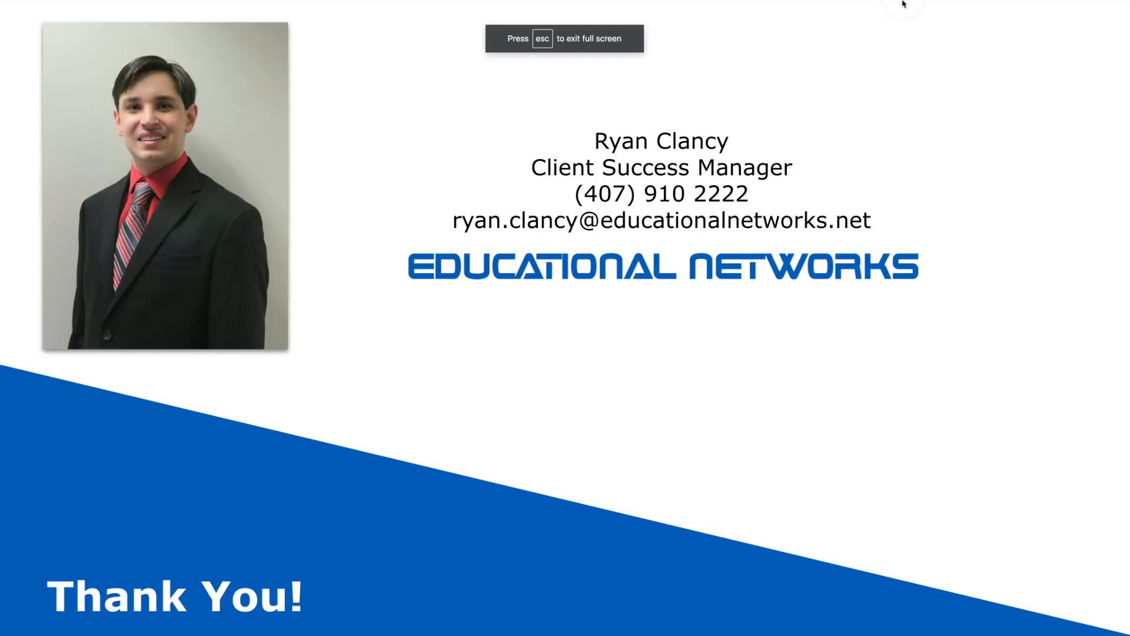
mouse_move(905, 3)
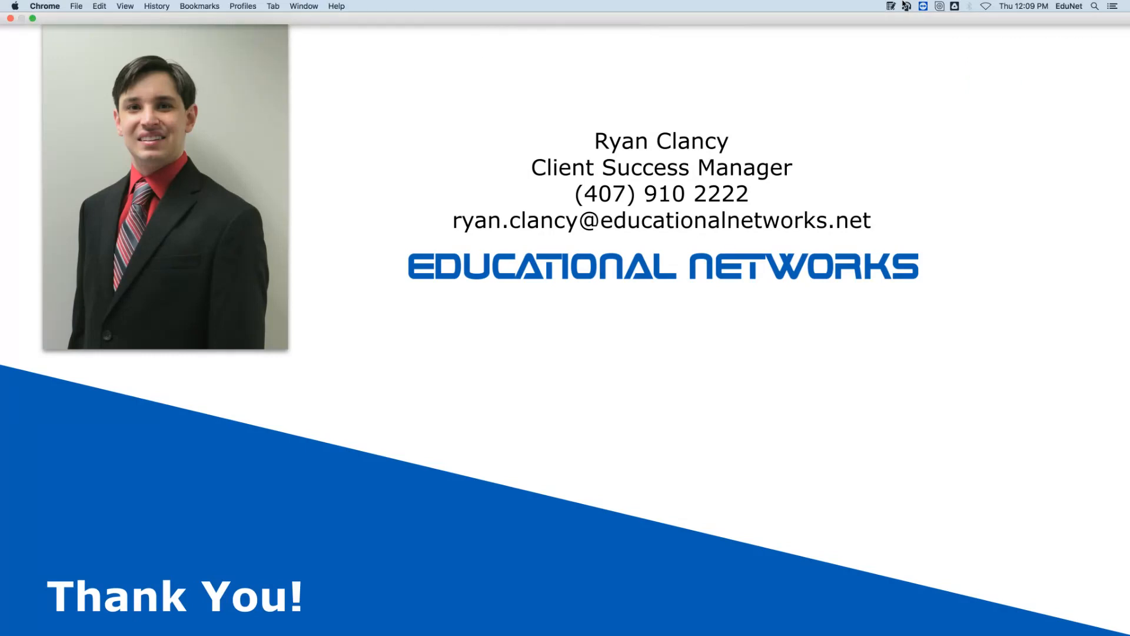